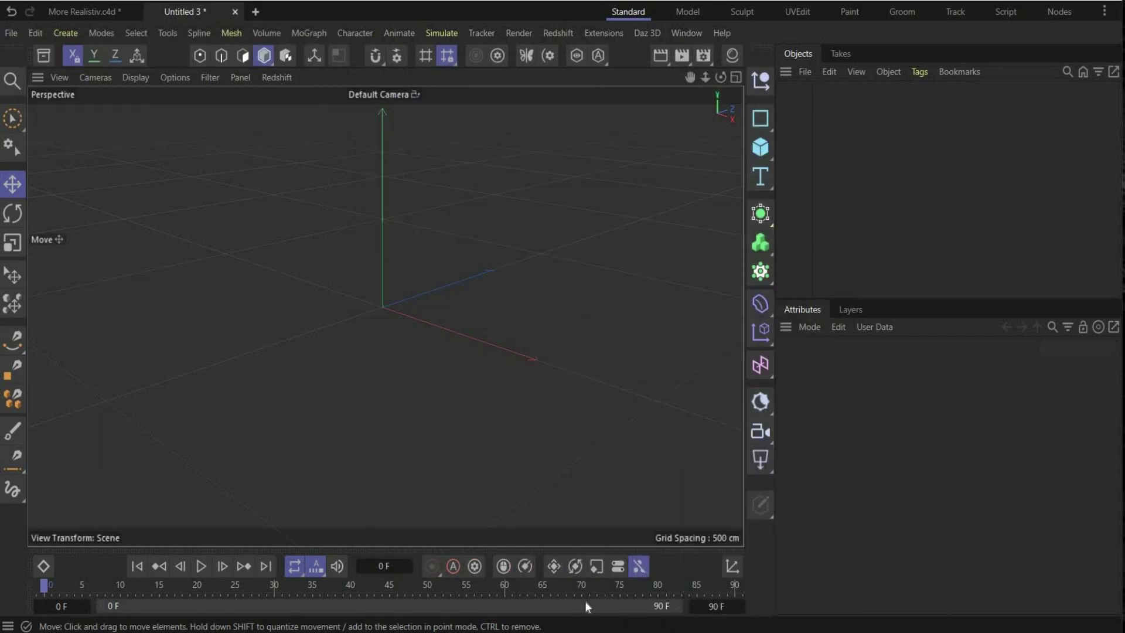
Check the Windows XP Nostalgia reference image and add a Landscape primitive to the empty scene.
{"action": "left_click", "coordinate": [589, 631]}
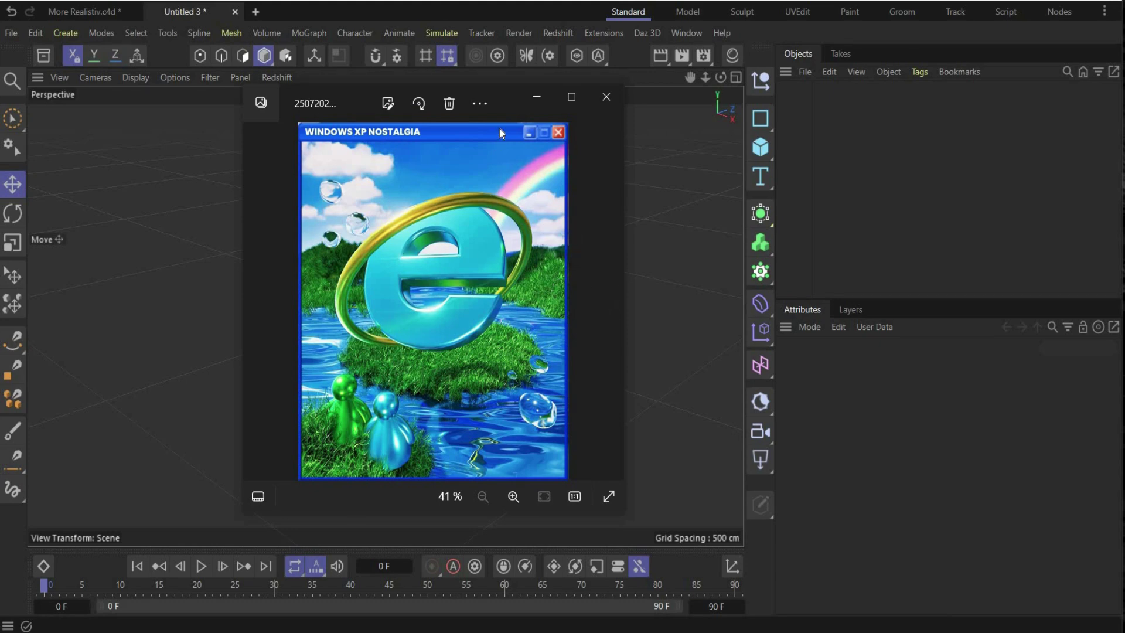
{"action": "left_click", "coordinate": [547, 100]}
{"action": "left_click", "coordinate": [757, 151]}
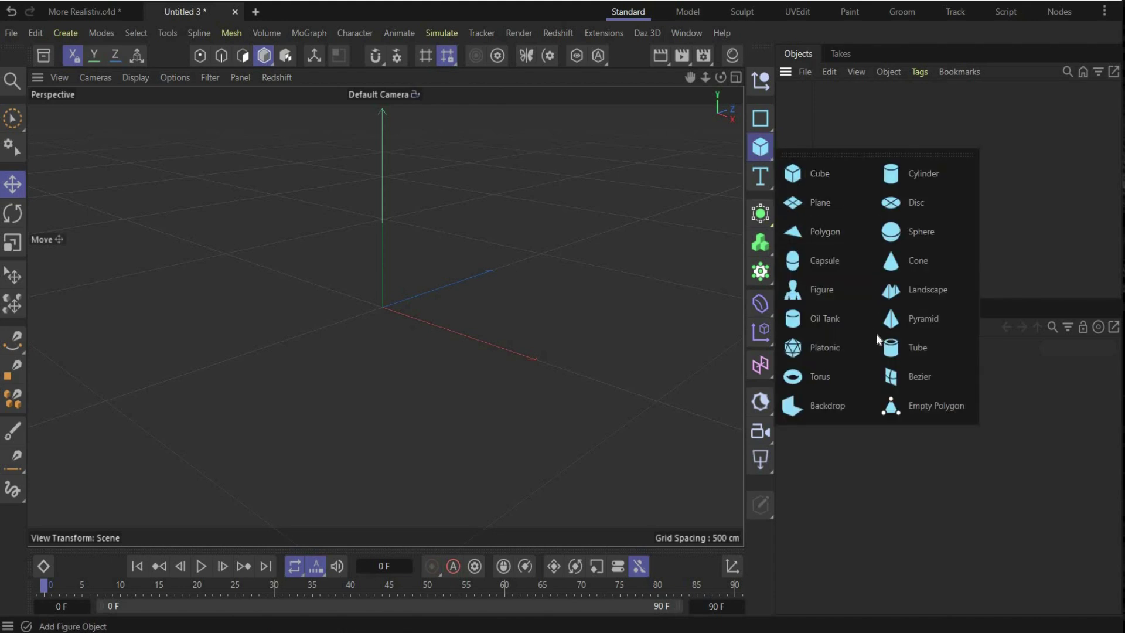
{"action": "left_click", "coordinate": [907, 293]}
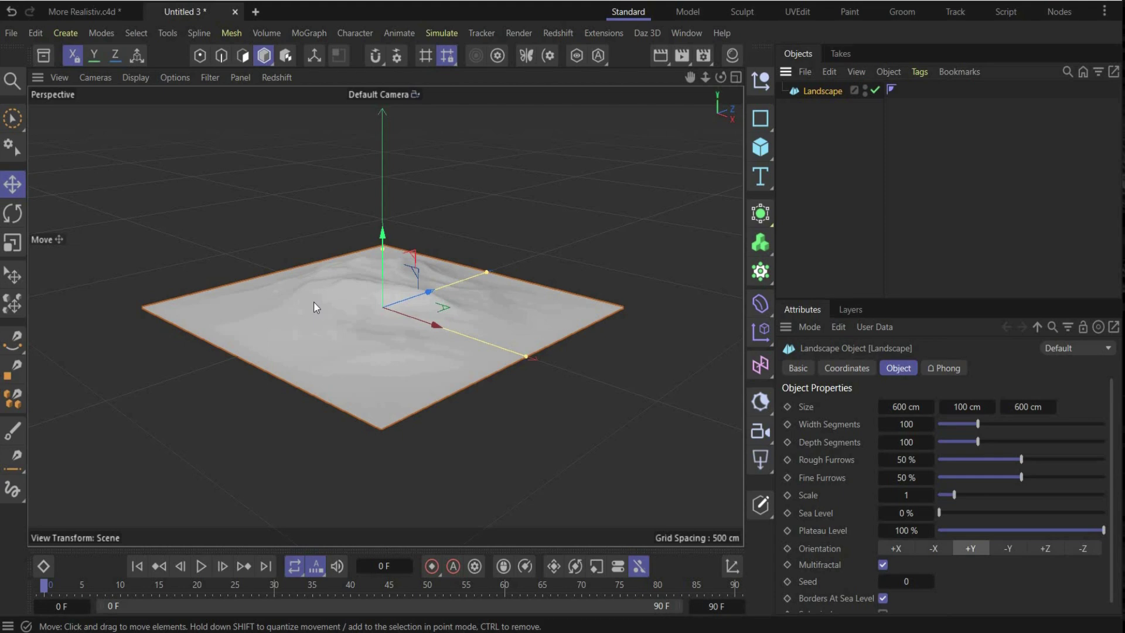
{"action": "scroll", "coordinate": [313, 301], "scroll_direction": "down", "scroll_amount": 2}
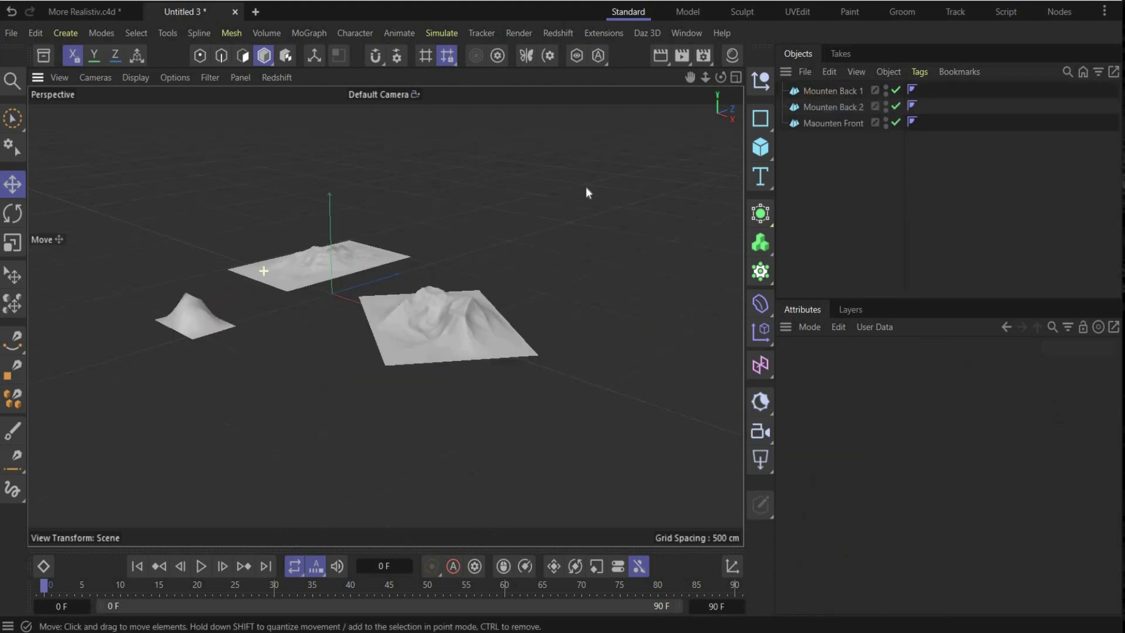
Compare the mountain landscapes with the reference image, and add a Disc primitive shifted slightly away from the scene origin.
{"action": "left_click_drag", "start_coordinate": [205, 247], "coordinate": [323, 233], "text": "alt"}
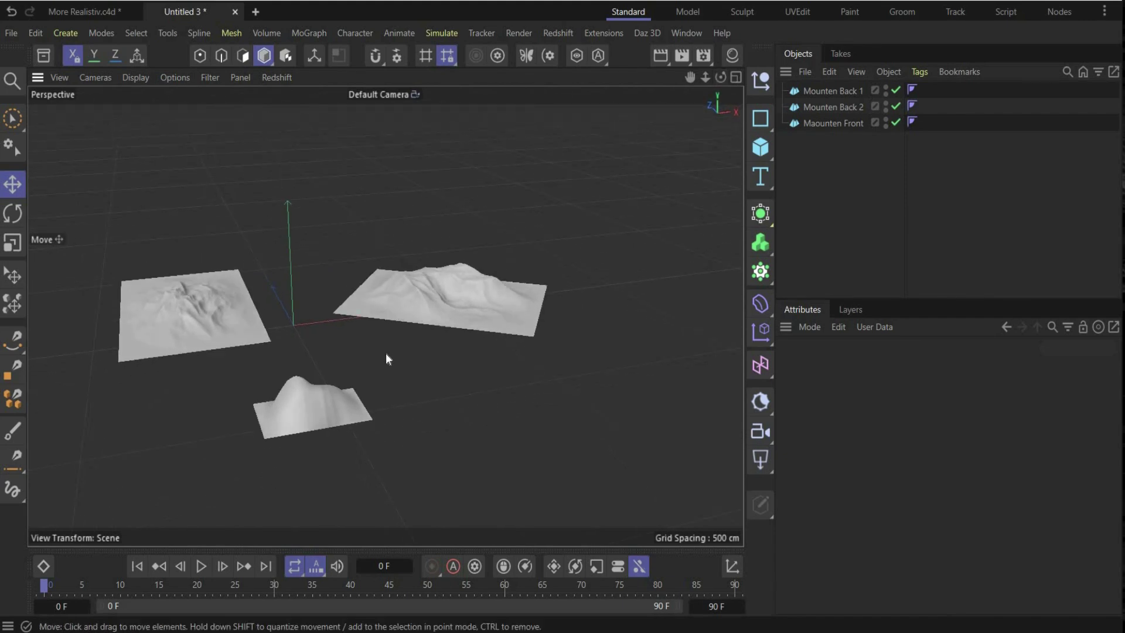
{"action": "scroll", "coordinate": [297, 415], "scroll_direction": "up", "scroll_amount": 1}
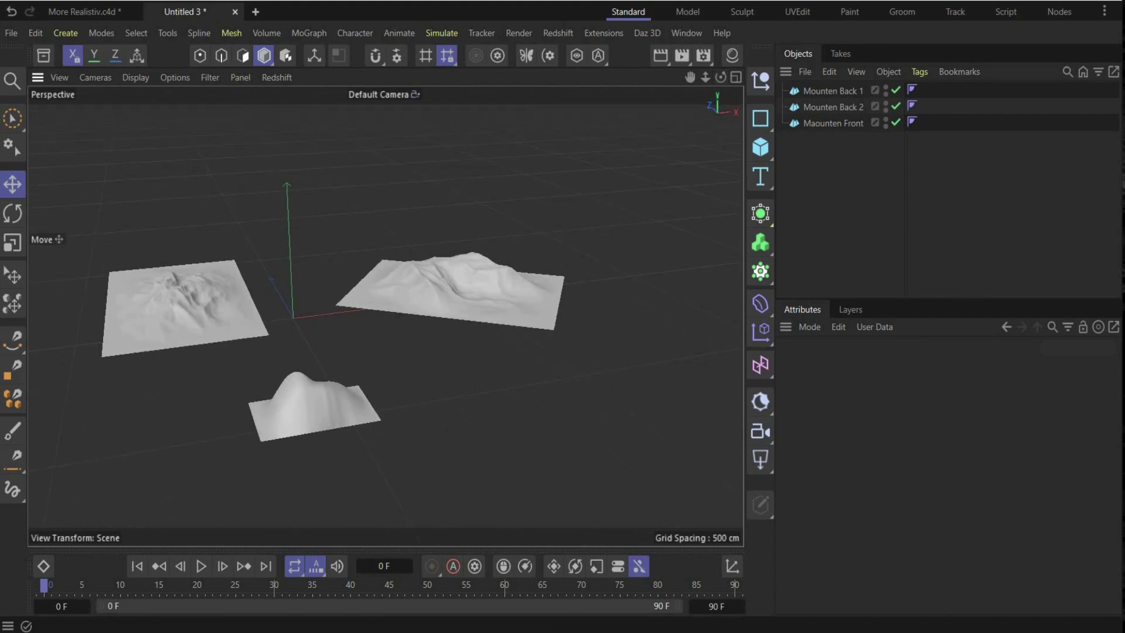
{"action": "key", "text": "alt+Tab"}
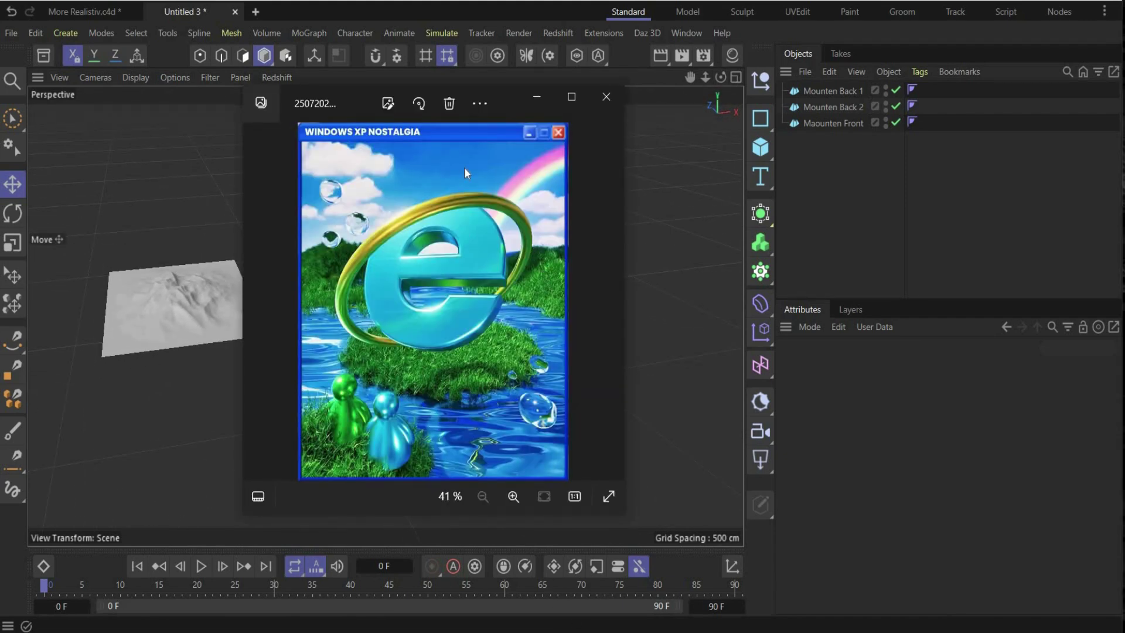
{"action": "left_click", "coordinate": [536, 98]}
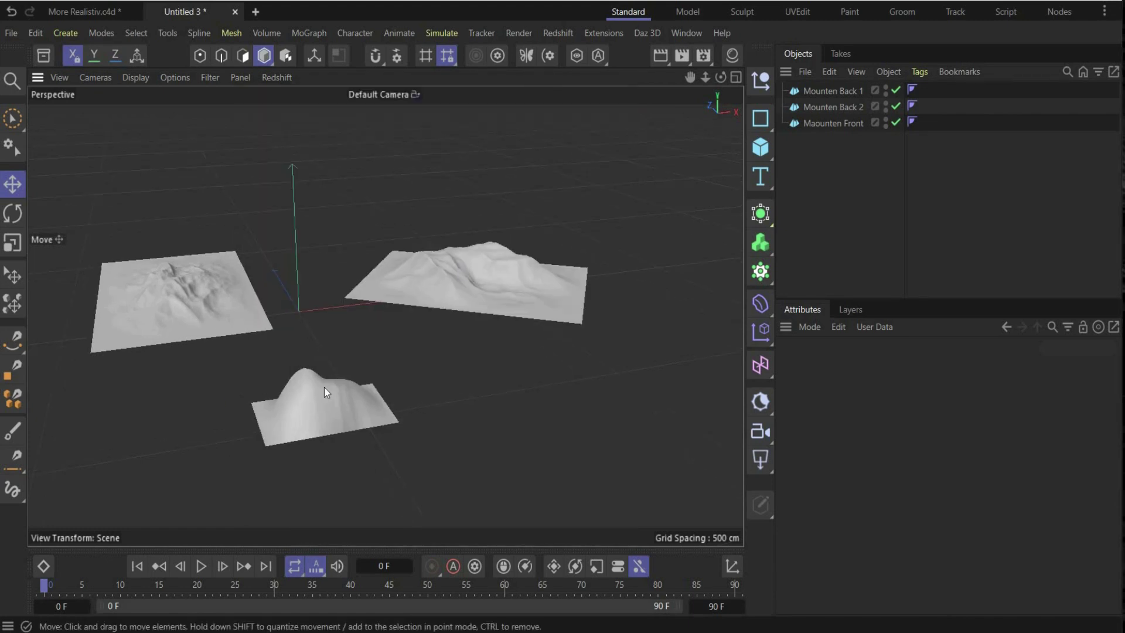
{"action": "left_click", "coordinate": [759, 156]}
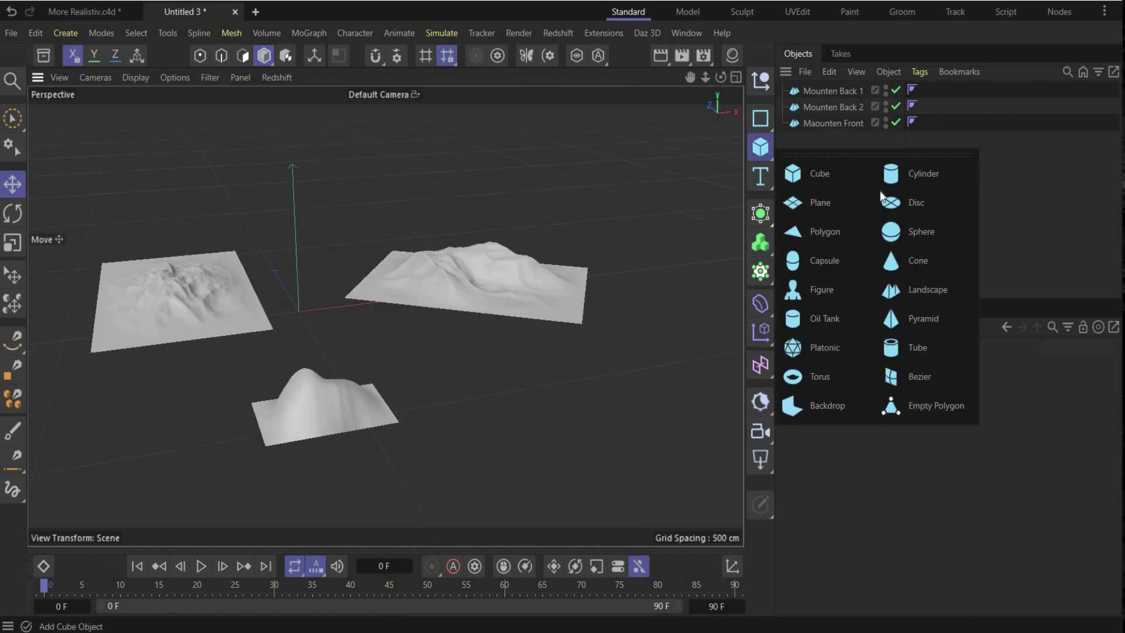
{"action": "left_click", "coordinate": [887, 202]}
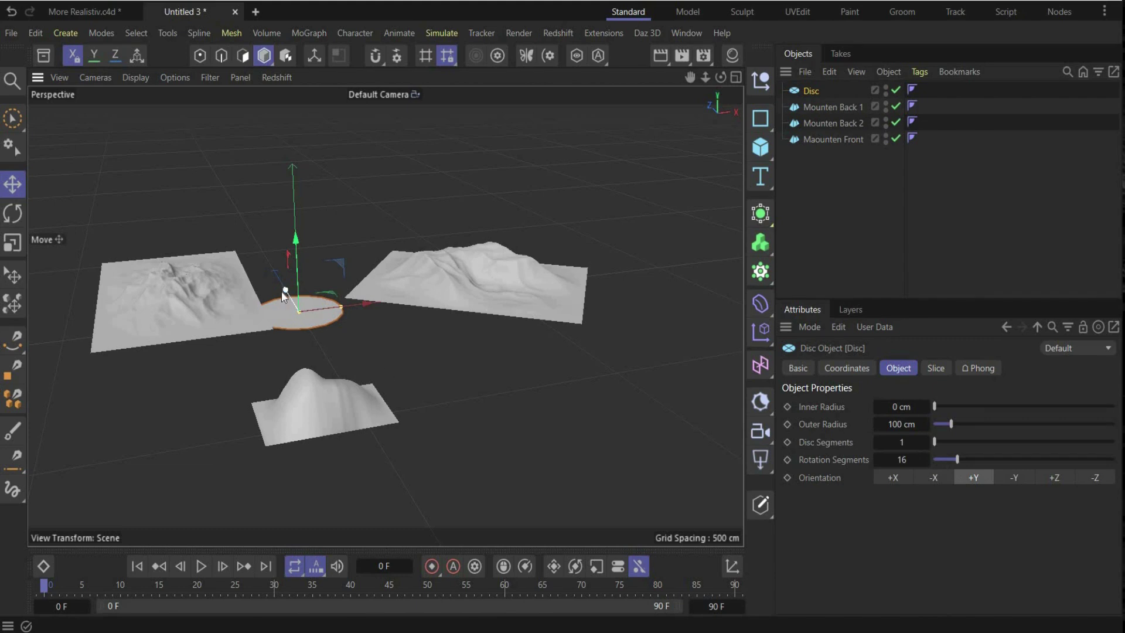
{"action": "left_click_drag", "start_coordinate": [296, 311], "coordinate": [317, 256]}
{"action": "left_click_drag", "start_coordinate": [724, 76], "coordinate": [277, 284]}
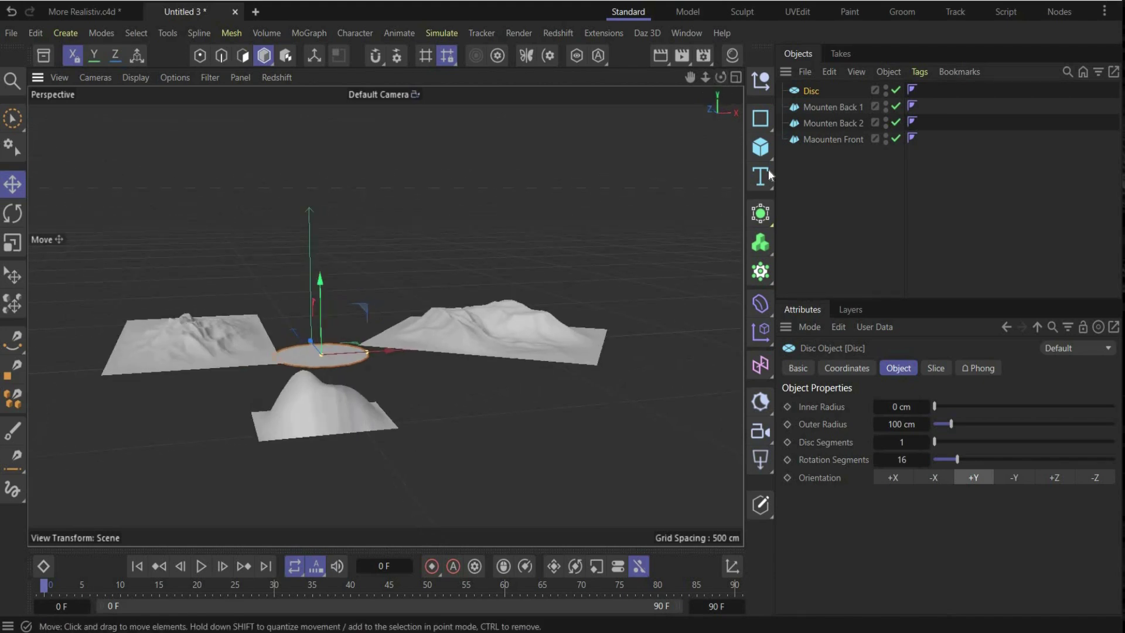
Add a Plane primitive and set its width and height to 1000 cm.
{"action": "left_click", "coordinate": [766, 153]}
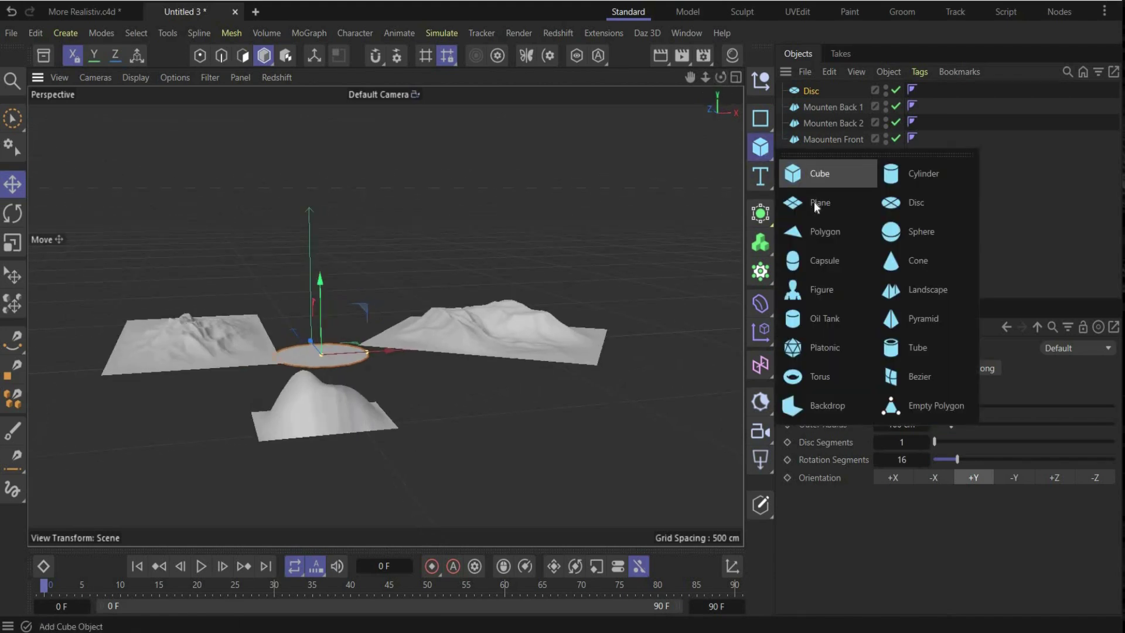
{"action": "left_click", "coordinate": [814, 201]}
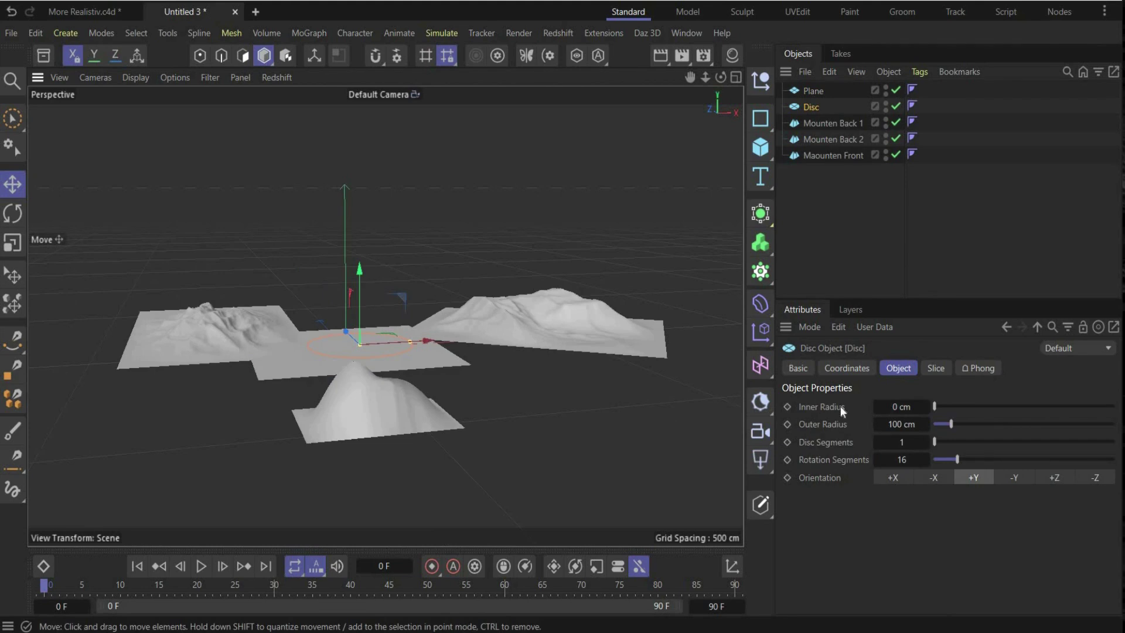
{"action": "double_click", "coordinate": [888, 407]}
{"action": "type", "text": "1000"}
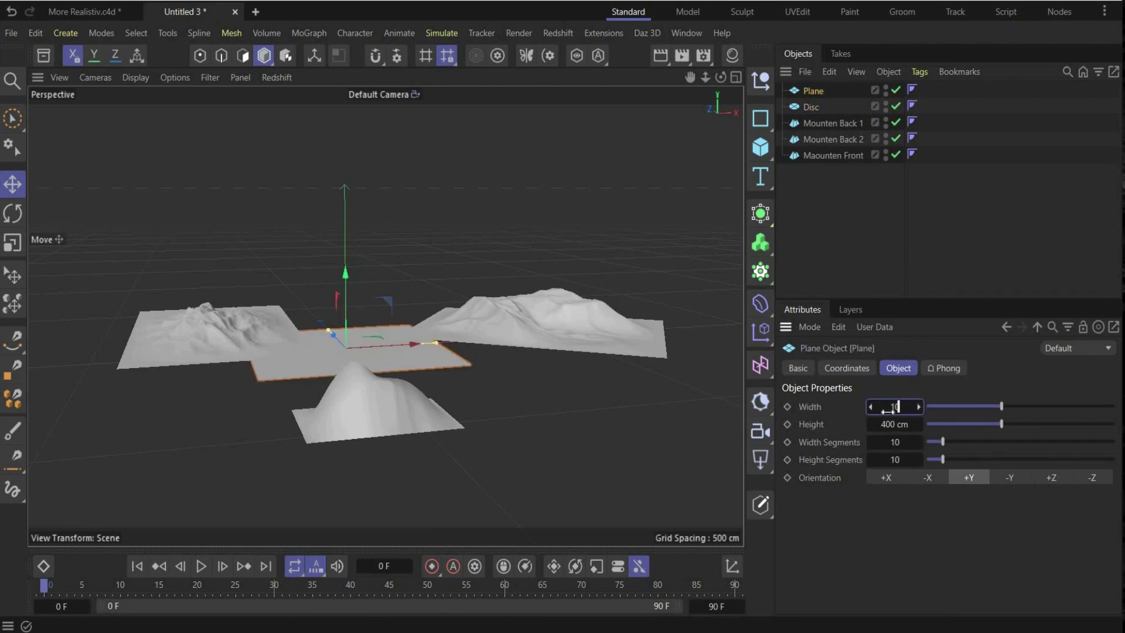
{"action": "key", "text": "Return"}
{"action": "double_click", "coordinate": [903, 424]}
{"action": "type", "text": "1000"}
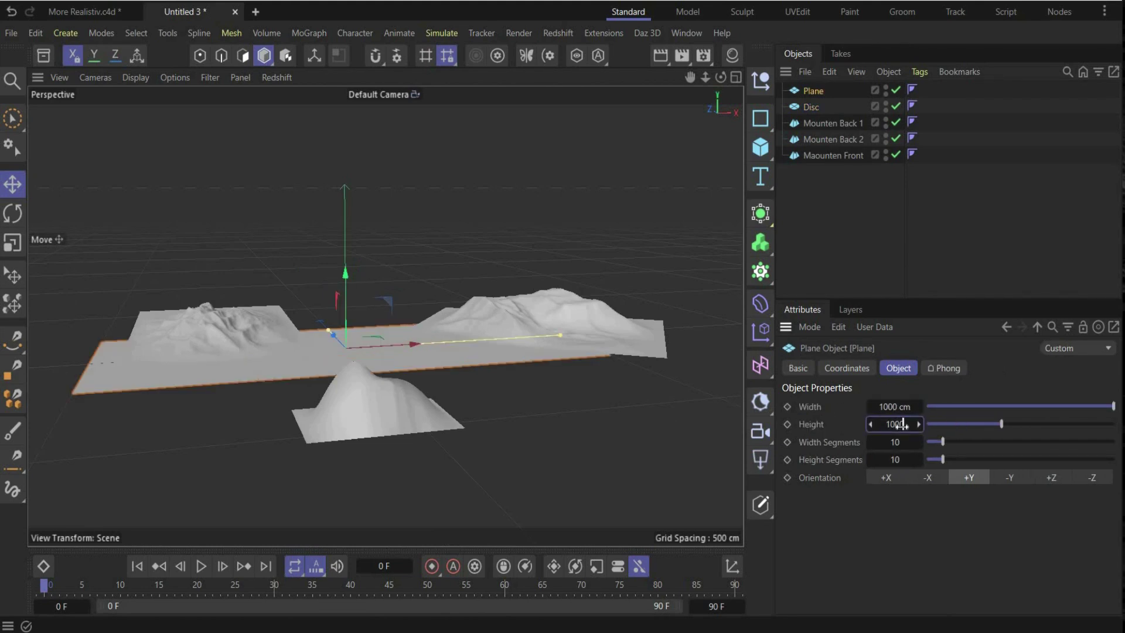
{"action": "key", "text": "Return"}
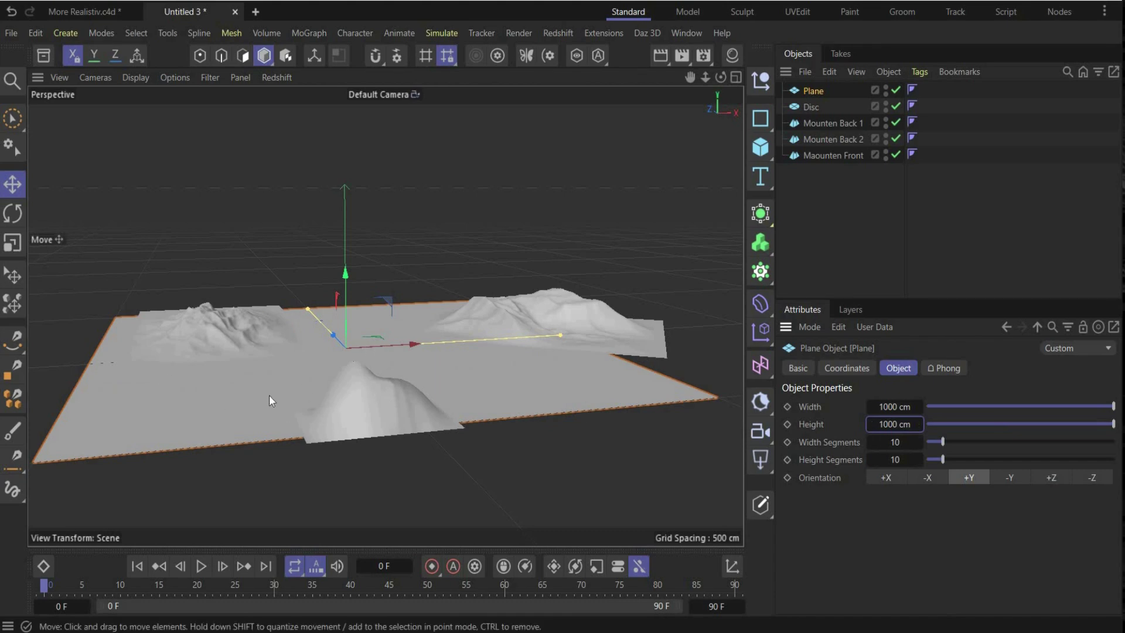
Set the plane's width segments and height segments to 400 each.
{"action": "scroll", "coordinate": [426, 346], "scroll_direction": "down", "scroll_amount": 2}
{"action": "scroll", "coordinate": [425, 346], "scroll_direction": "up", "scroll_amount": 1}
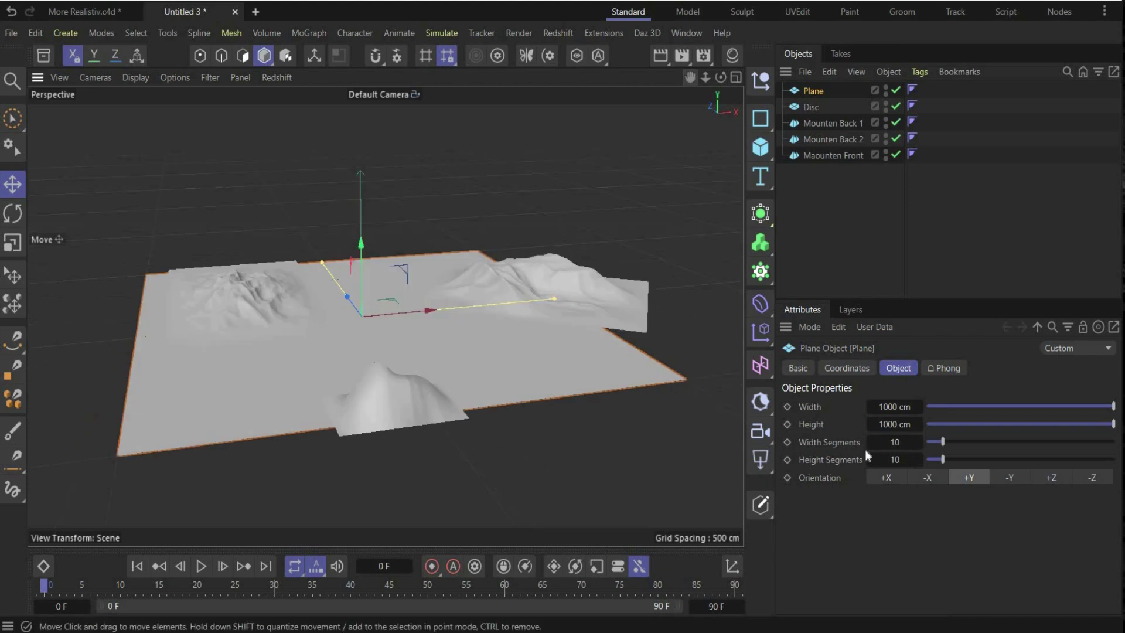
{"action": "left_click", "coordinate": [887, 436]}
{"action": "type", "text": "400"}
{"action": "key", "text": "Return"}
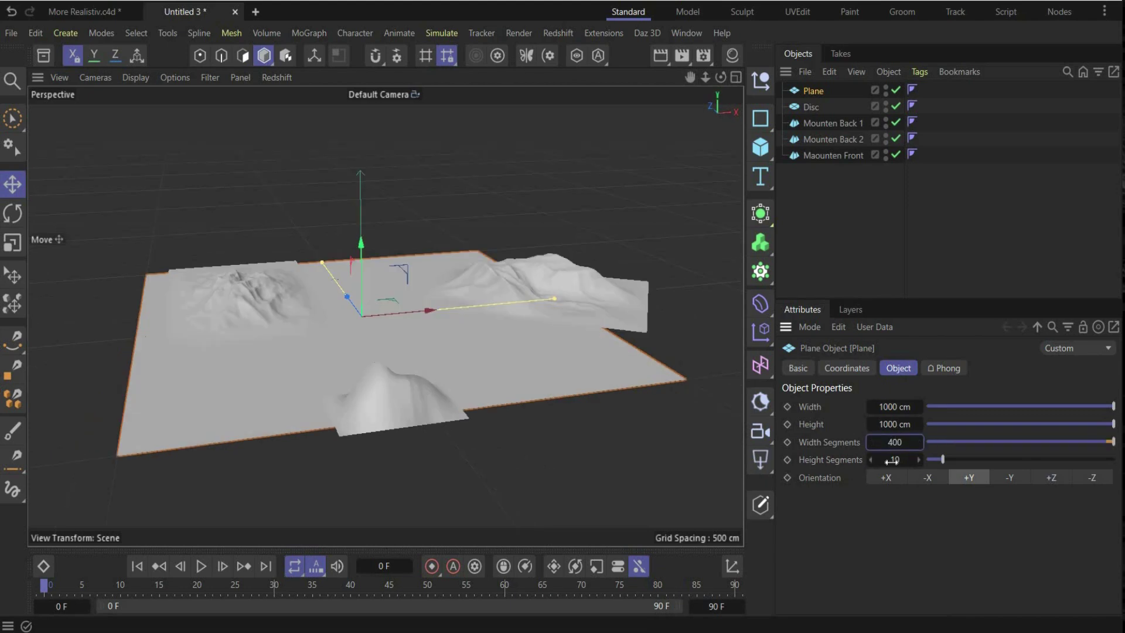
{"action": "left_click", "coordinate": [891, 460]}
{"action": "type", "text": "400"}
{"action": "key", "text": "Return"}
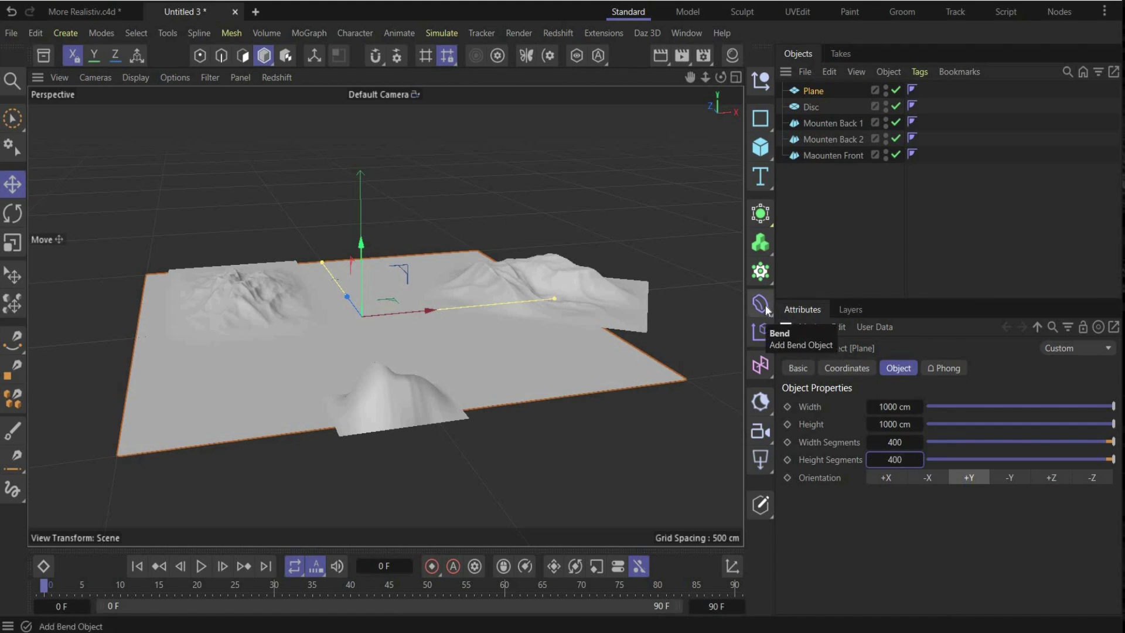
Add a Displacer deformer as a child of the plane and assign a Noise shader to it.
{"action": "left_click_drag", "start_coordinate": [766, 306], "coordinate": [829, 527]}
{"action": "left_click_drag", "start_coordinate": [819, 92], "coordinate": [823, 110]}
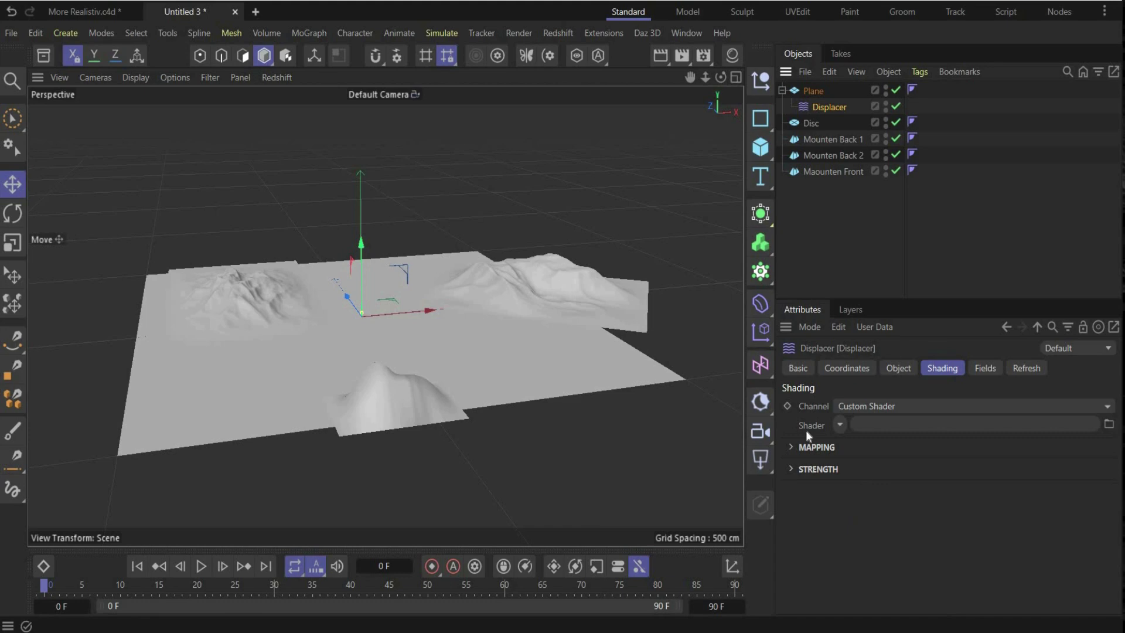
{"action": "left_click", "coordinate": [840, 424]}
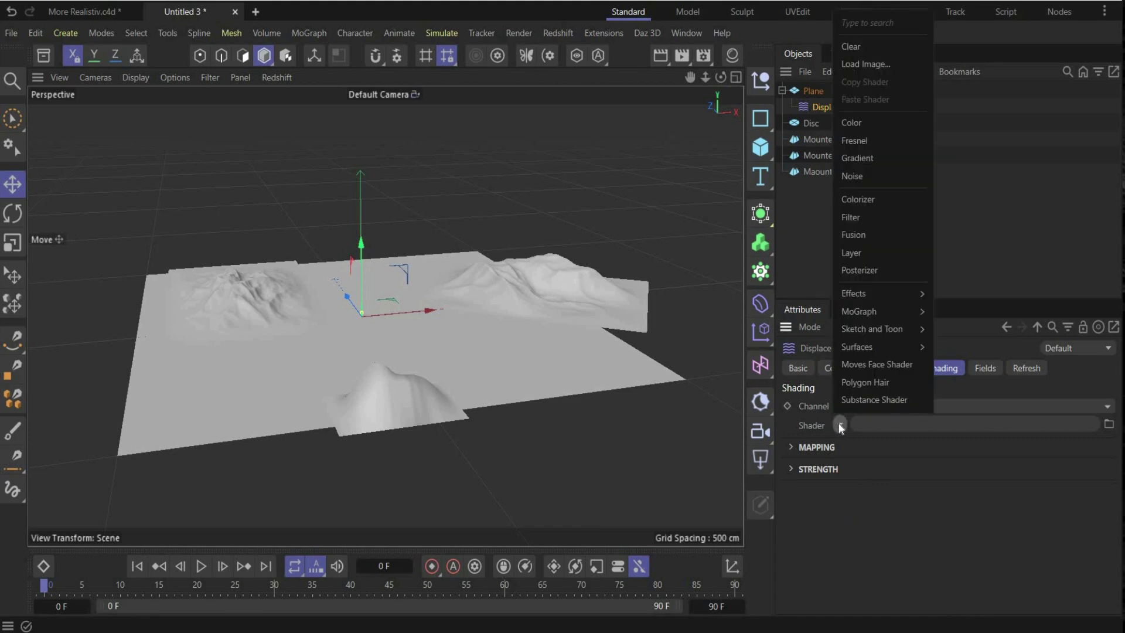
{"action": "left_click", "coordinate": [862, 175]}
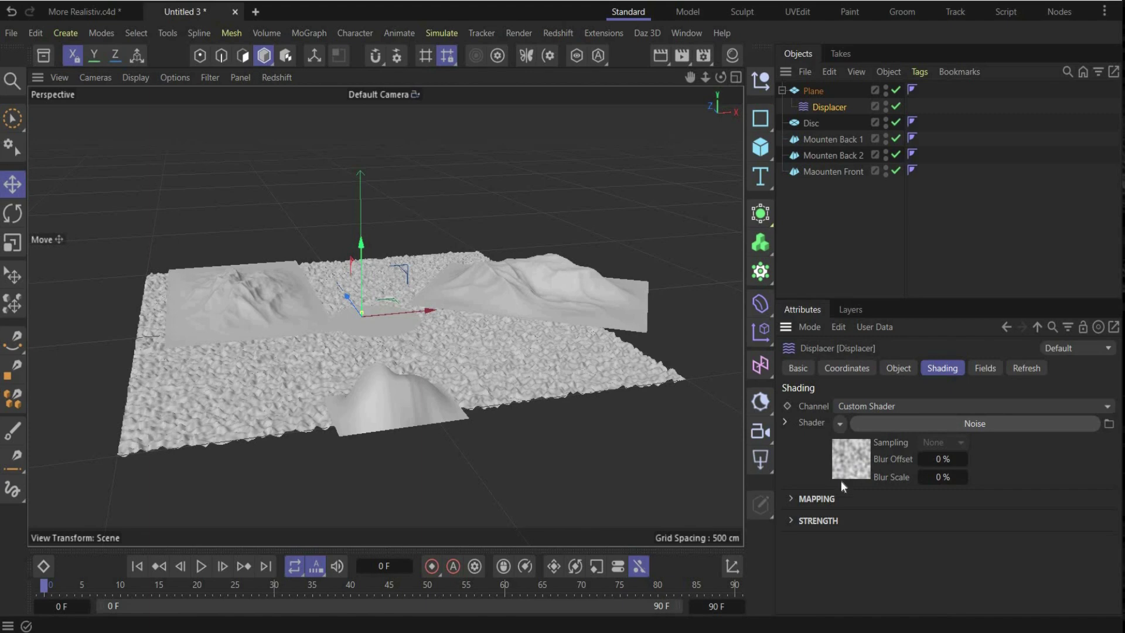
Change the displacer shader's noise type to VL Noise and set its global scale to 424%.
{"action": "left_click", "coordinate": [844, 472]}
{"action": "left_click", "coordinate": [888, 466]}
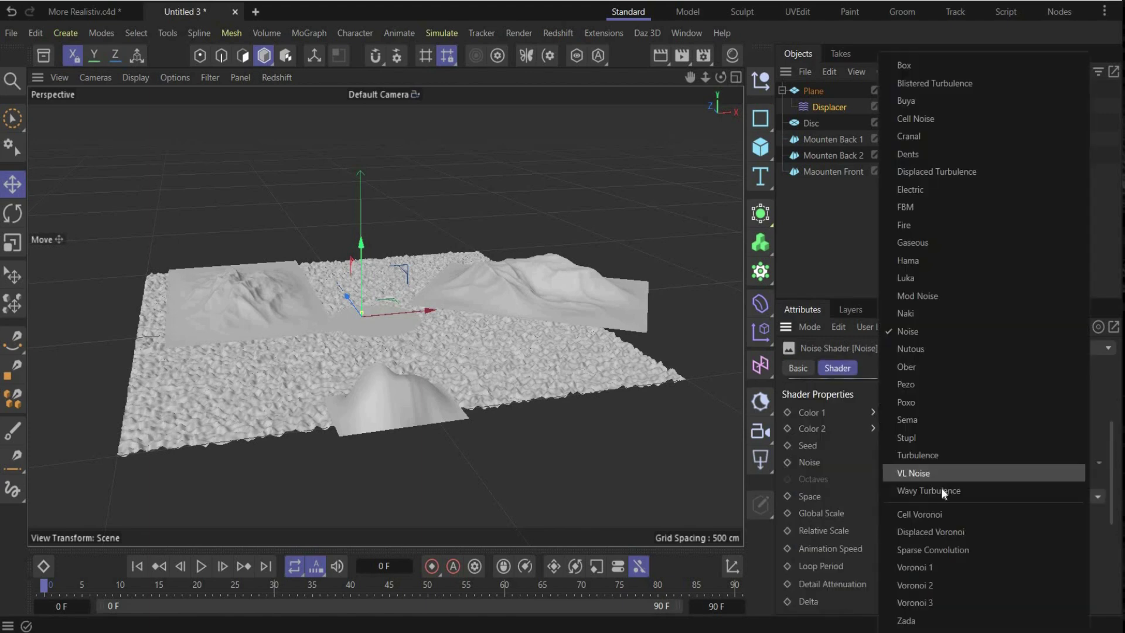
{"action": "left_click", "coordinate": [905, 402]}
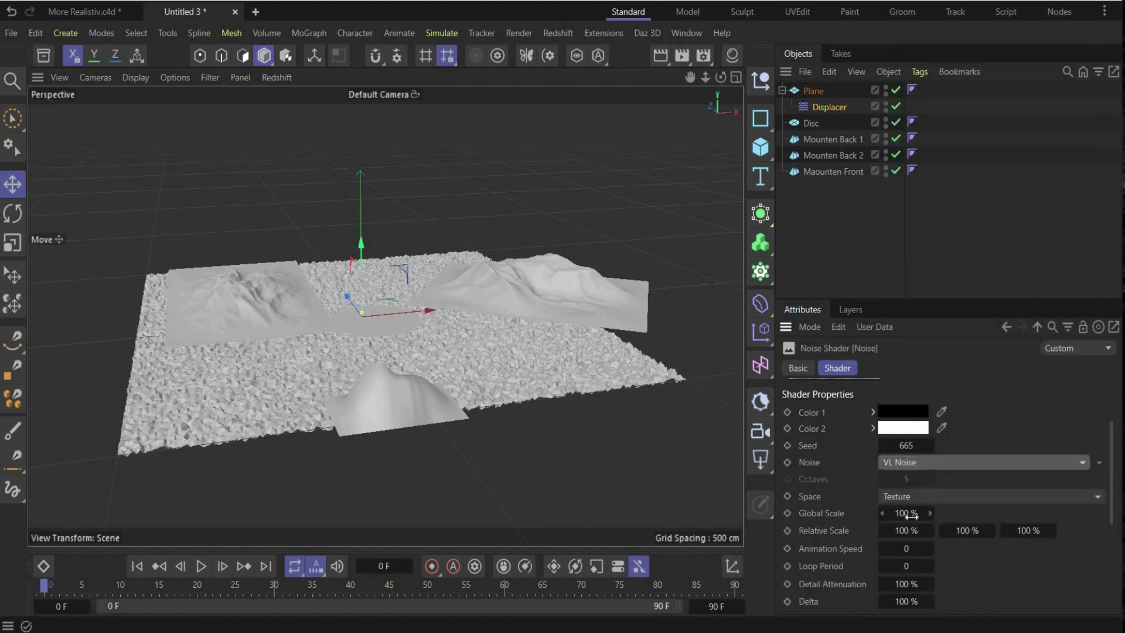
{"action": "left_click", "coordinate": [910, 514]}
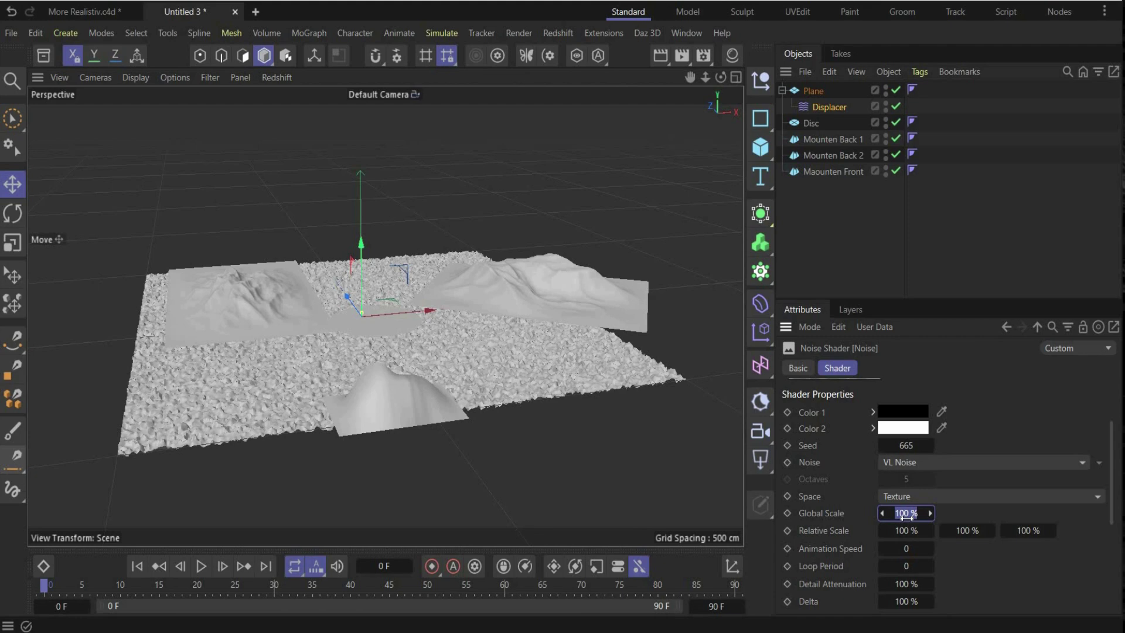
{"action": "type", "text": "424"}
{"action": "key", "text": "Return"}
Stretch the noise into water ripples by setting the first relative scale value to 342% and the third to 75%.
{"action": "left_click", "coordinate": [905, 530]}
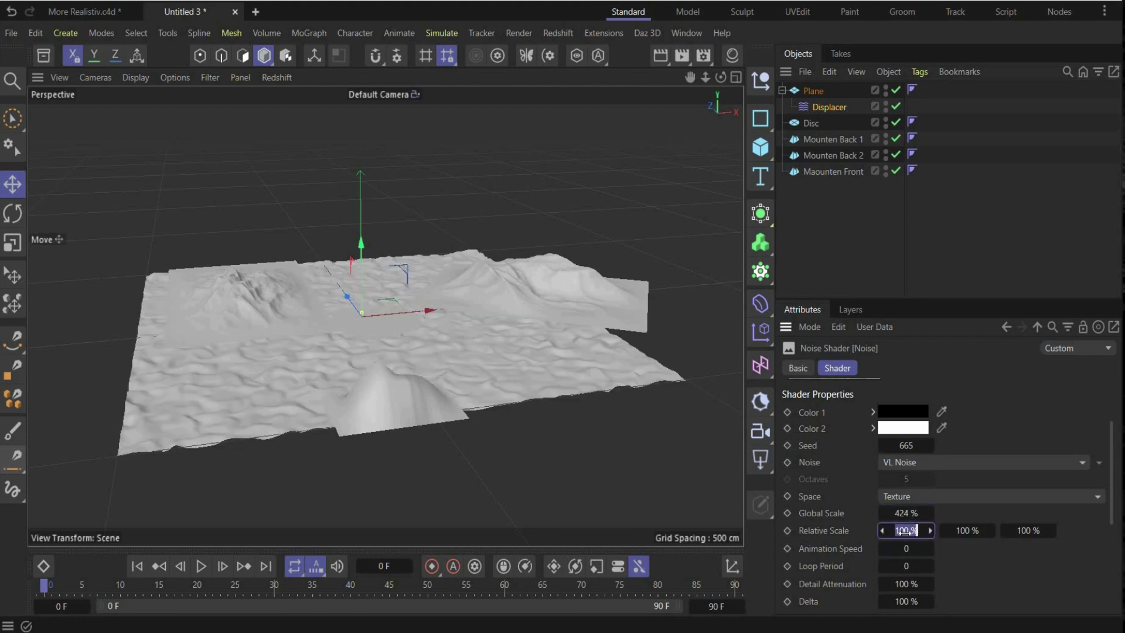
{"action": "type", "text": "342"}
{"action": "key", "text": "Return"}
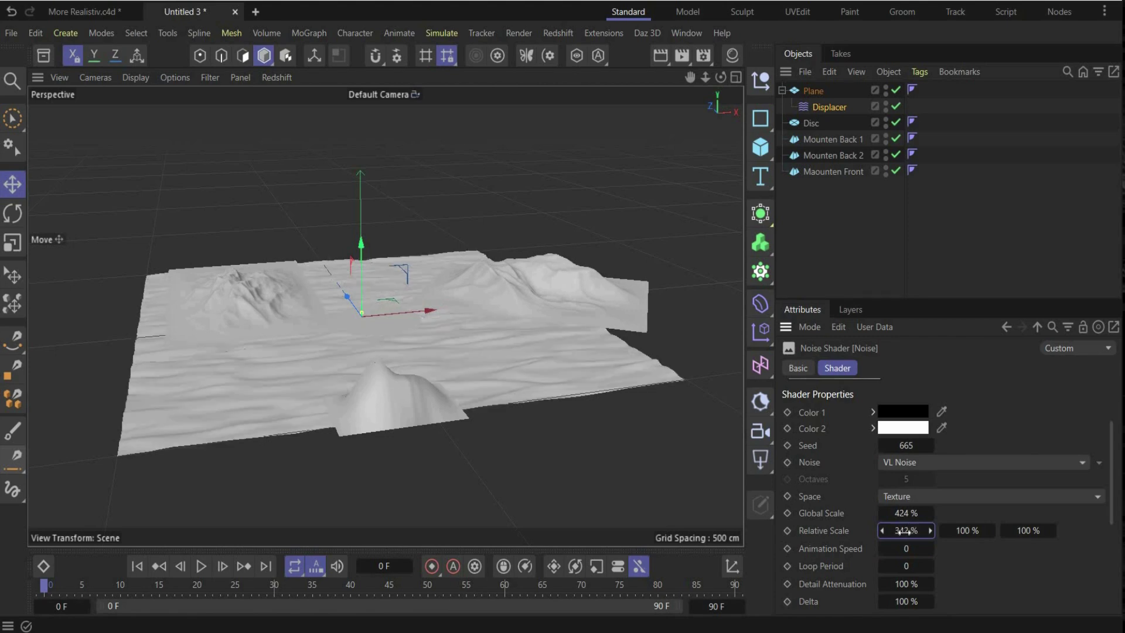
{"action": "left_click", "coordinate": [1022, 527]}
{"action": "type", "text": "75"}
{"action": "key", "text": "Return"}
{"action": "scroll", "coordinate": [591, 362], "scroll_direction": "up", "scroll_amount": 3}
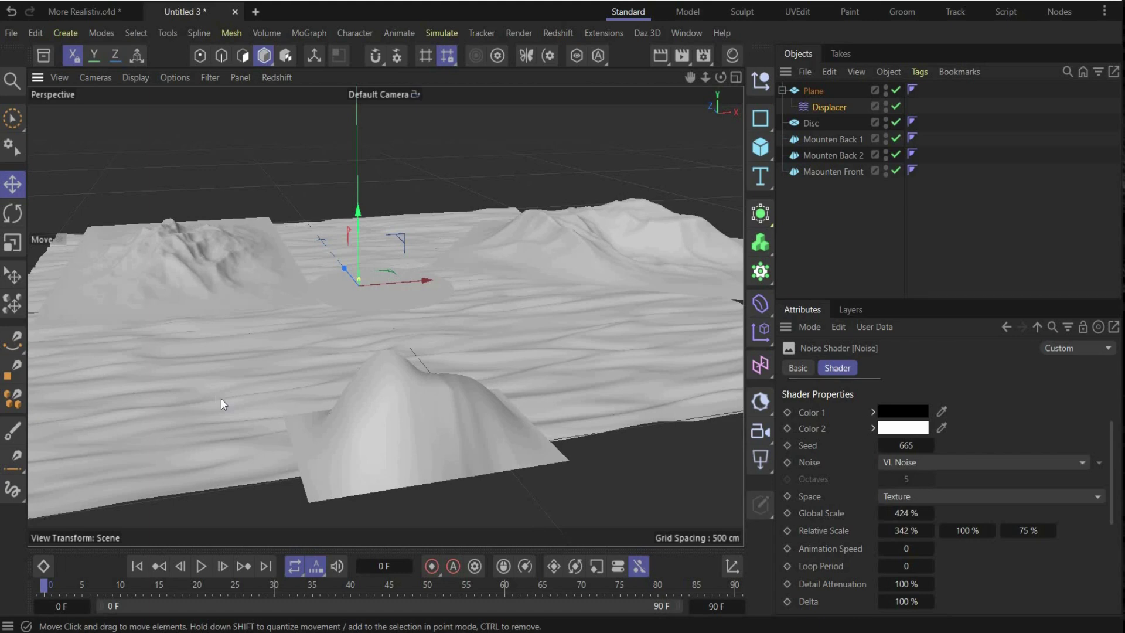
{"action": "scroll", "coordinate": [282, 427], "scroll_direction": "down", "scroll_amount": 4}
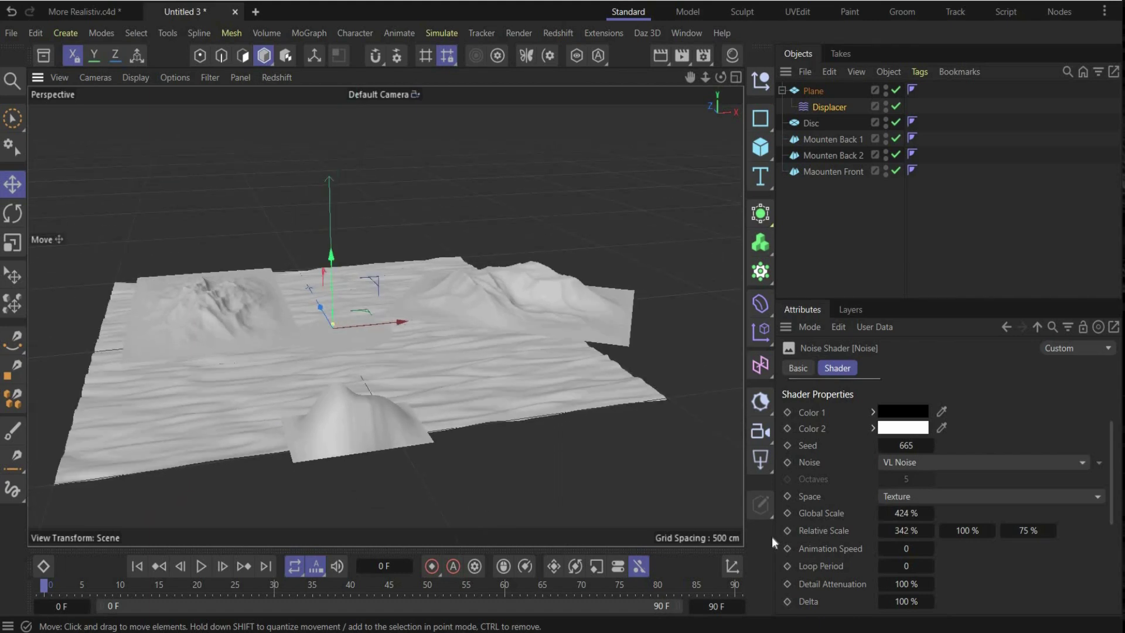
Set the noise animation speed to 0.1 and scrub the timeline to preview the moving water surface.
{"action": "scroll", "coordinate": [832, 515], "scroll_direction": "down", "scroll_amount": 3}
{"action": "left_click", "coordinate": [912, 458]}
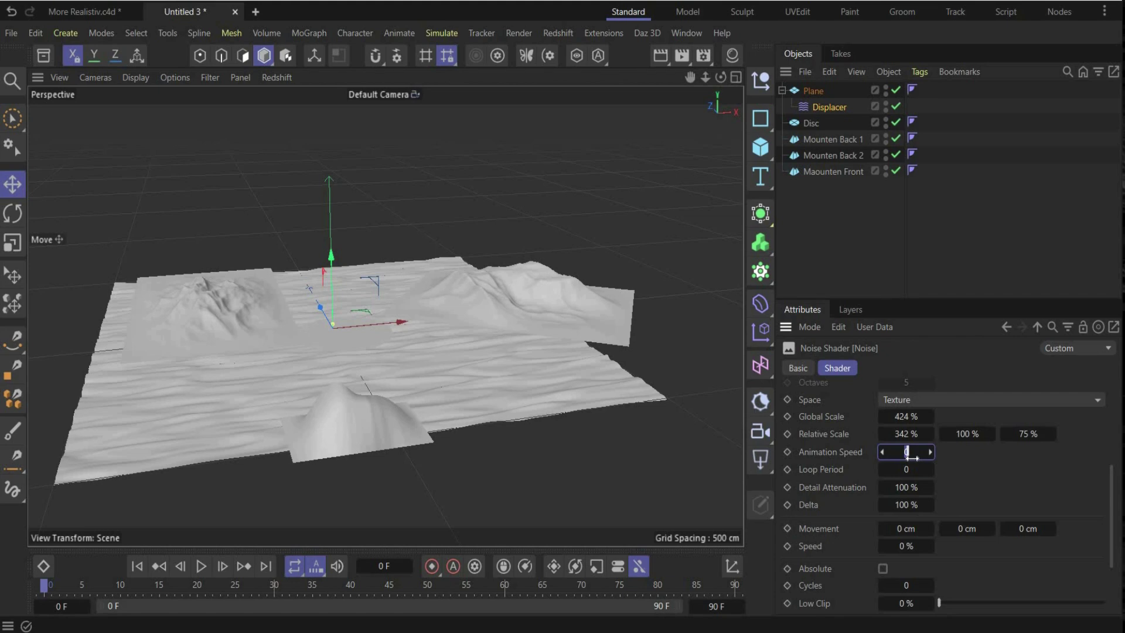
{"action": "type", "text": ".1"}
{"action": "left_click", "coordinate": [74, 585]}
{"action": "left_click_drag", "start_coordinate": [107, 586], "coordinate": [16, 583]}
Add a 3D text object and change its text to a lowercase "e".
{"action": "key", "text": "alt+Tab"}
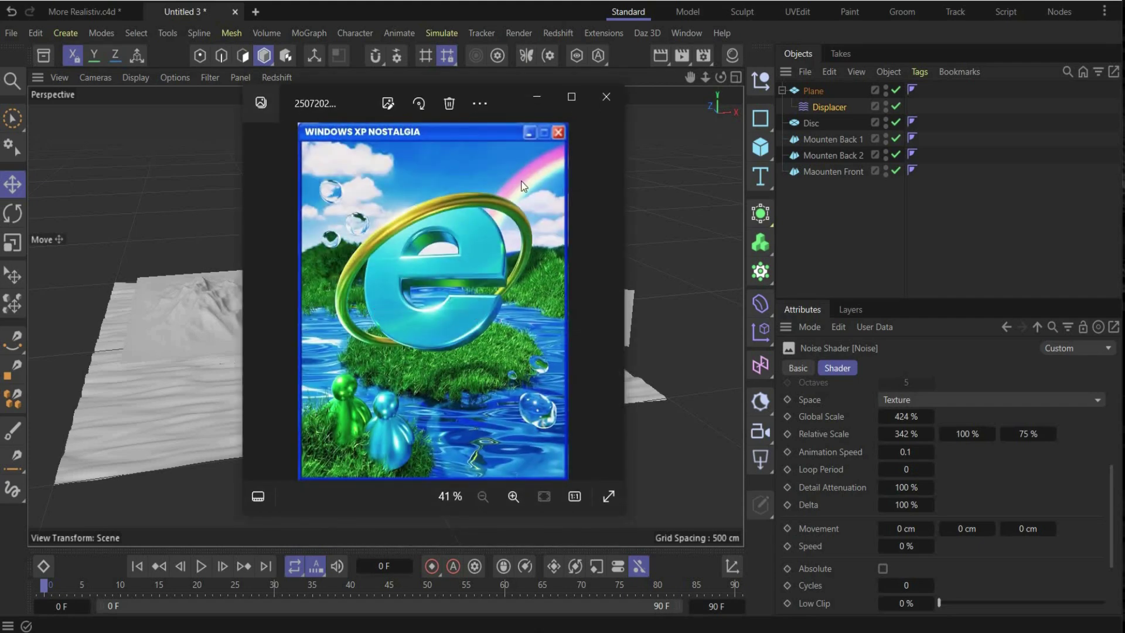
{"action": "left_click", "coordinate": [539, 98]}
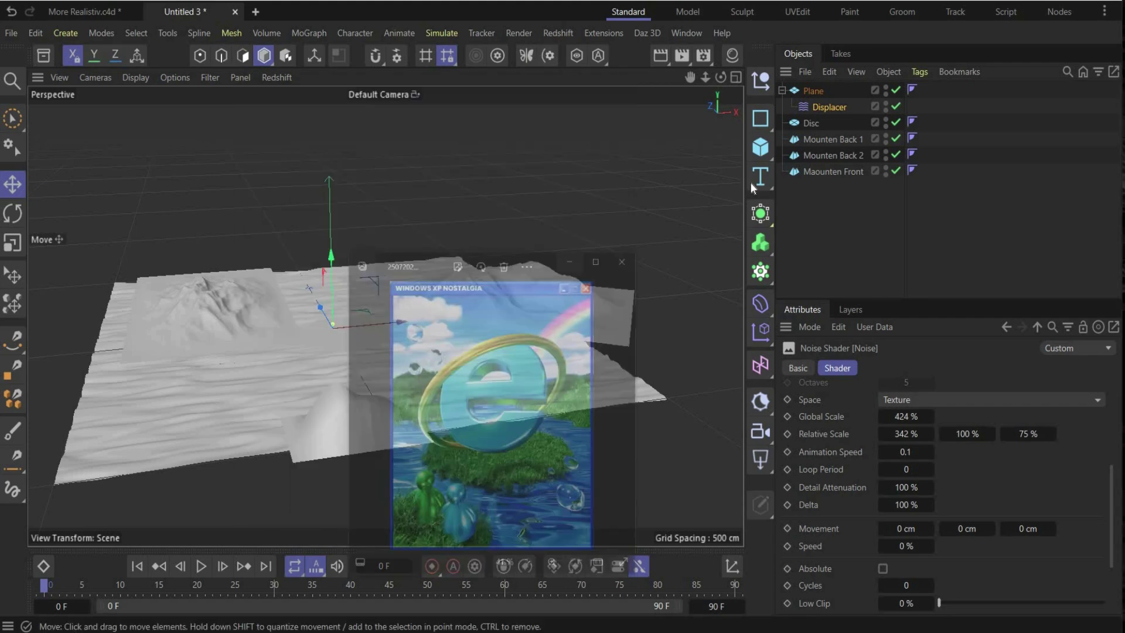
{"action": "left_click", "coordinate": [766, 183]}
{"action": "left_click", "coordinate": [812, 200]}
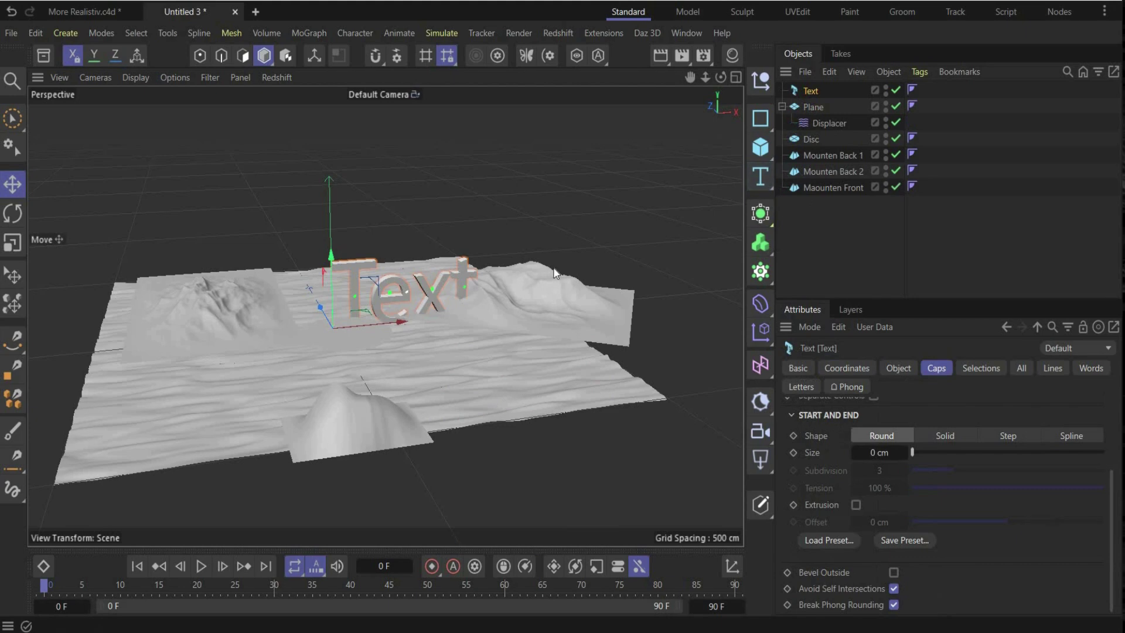
{"action": "left_click", "coordinate": [899, 370]}
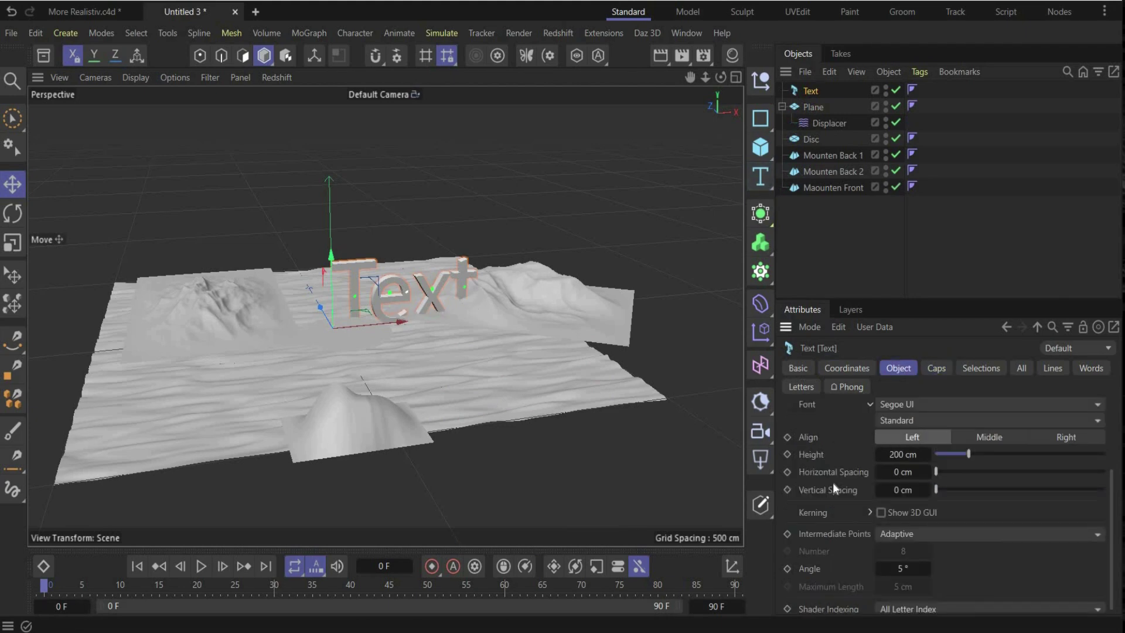
{"action": "scroll", "coordinate": [832, 483], "scroll_direction": "up", "scroll_amount": 3}
{"action": "left_click_drag", "start_coordinate": [891, 452], "coordinate": [877, 452]}
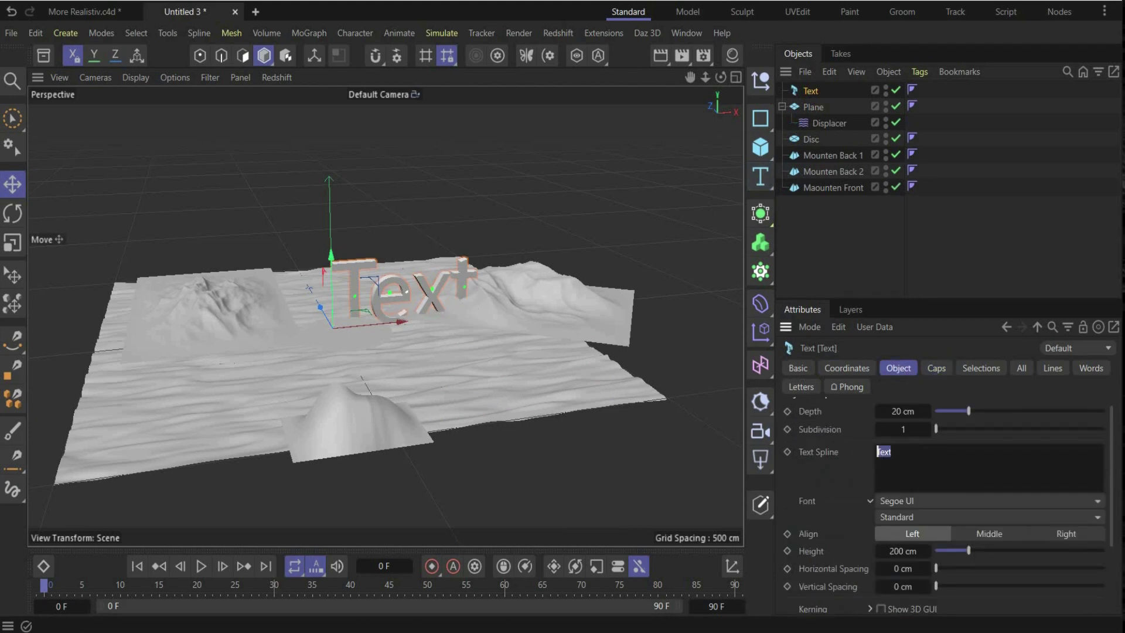
{"action": "scroll", "coordinate": [891, 472], "scroll_direction": "up", "scroll_amount": 1}
{"action": "key", "text": "BackSpace"}
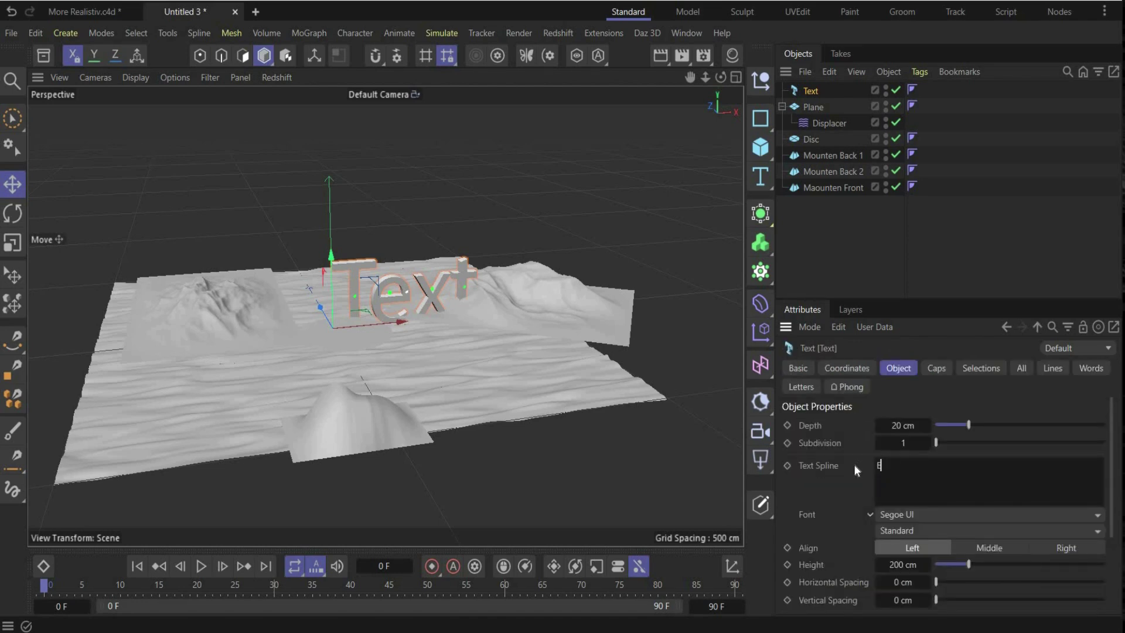
{"action": "left_click", "coordinate": [863, 460]}
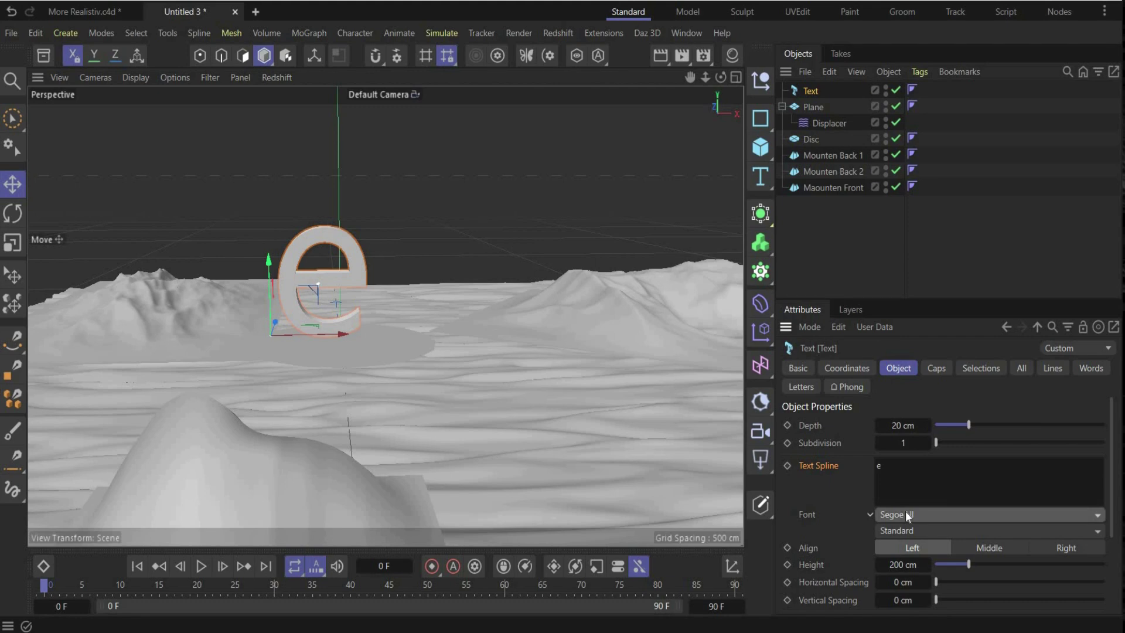
Set the letter's font to Poppins Bold, its height to 309 cm and its depth to 25 cm.
{"action": "left_click", "coordinate": [894, 532]}
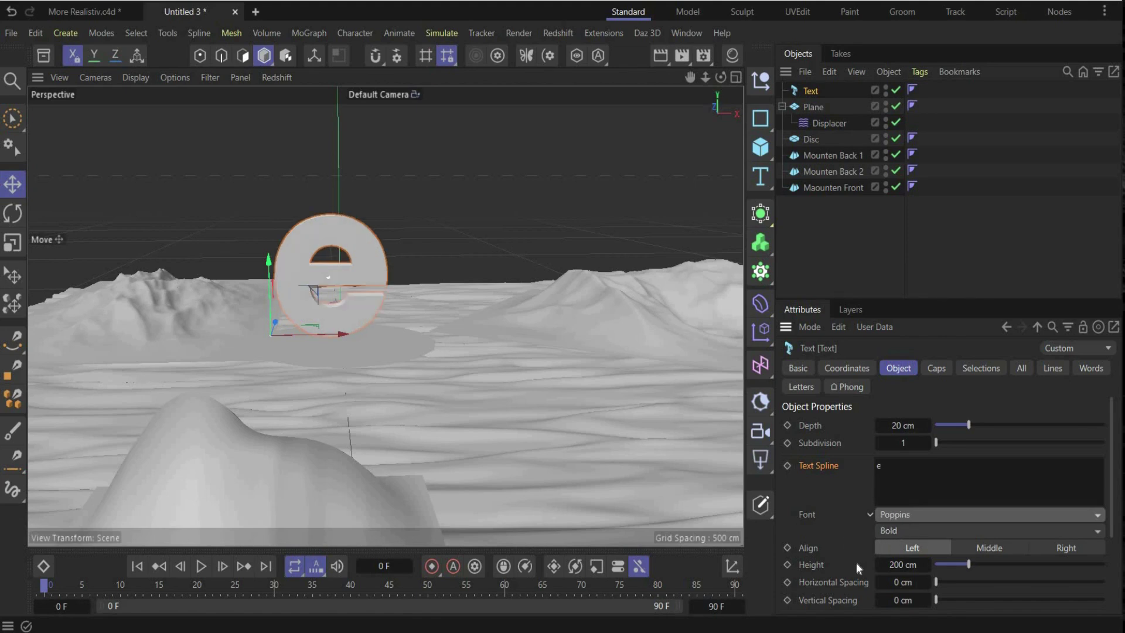
{"action": "left_click", "coordinate": [907, 560]}
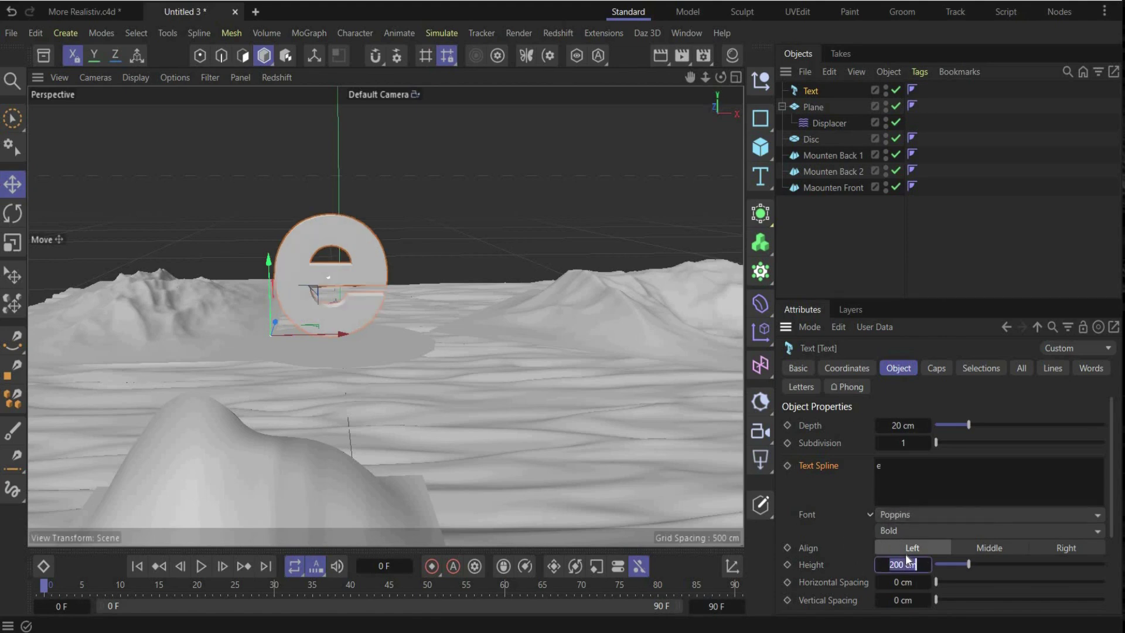
{"action": "type", "text": "309"}
{"action": "key", "text": "Return"}
{"action": "left_click", "coordinate": [914, 424]}
{"action": "type", "text": "25"}
{"action": "key", "text": "Return"}
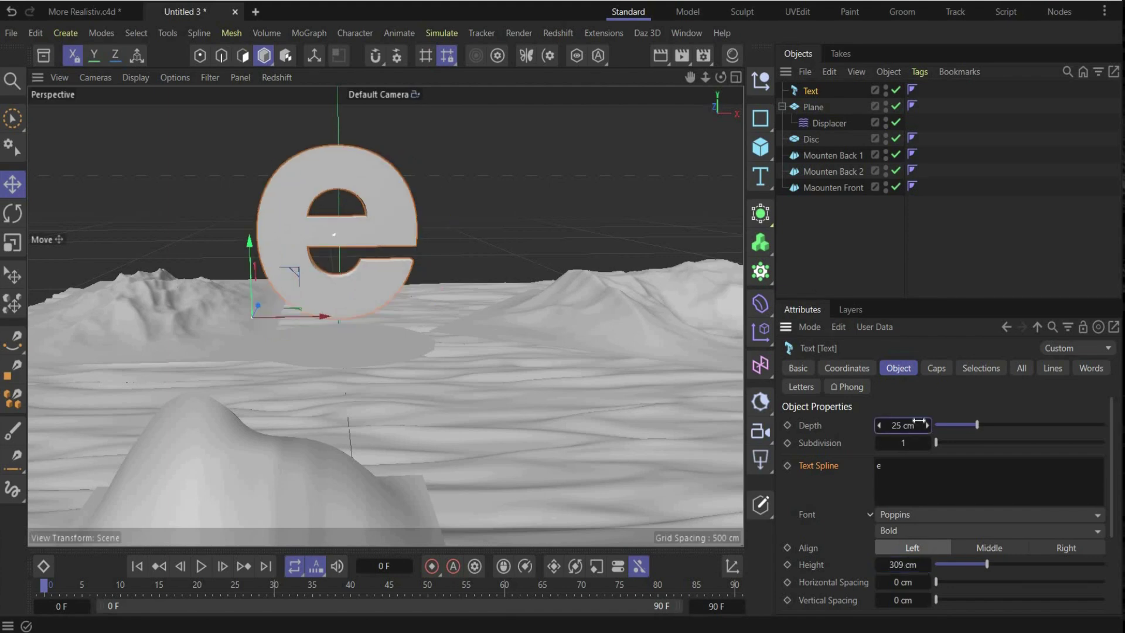
Round the edges of the letter "e" with a 4.66 cm bevel on its start and end caps.
{"action": "left_click", "coordinate": [937, 368]}
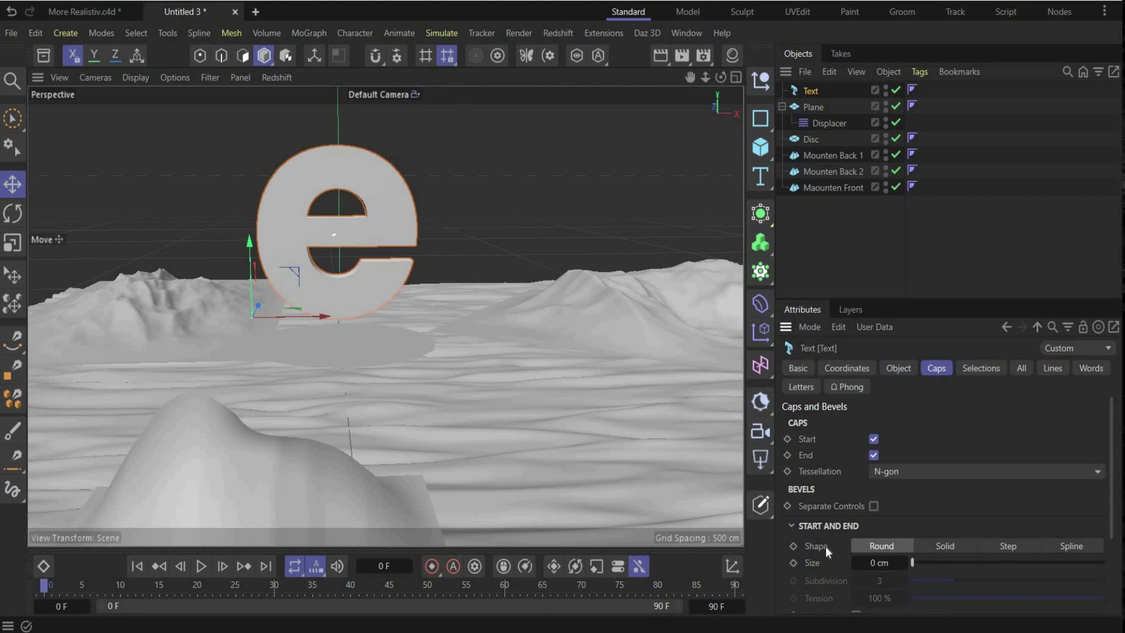
{"action": "scroll", "coordinate": [826, 547], "scroll_direction": "down", "scroll_amount": 3}
{"action": "left_click", "coordinate": [879, 466]}
{"action": "type", "text": "4,66"}
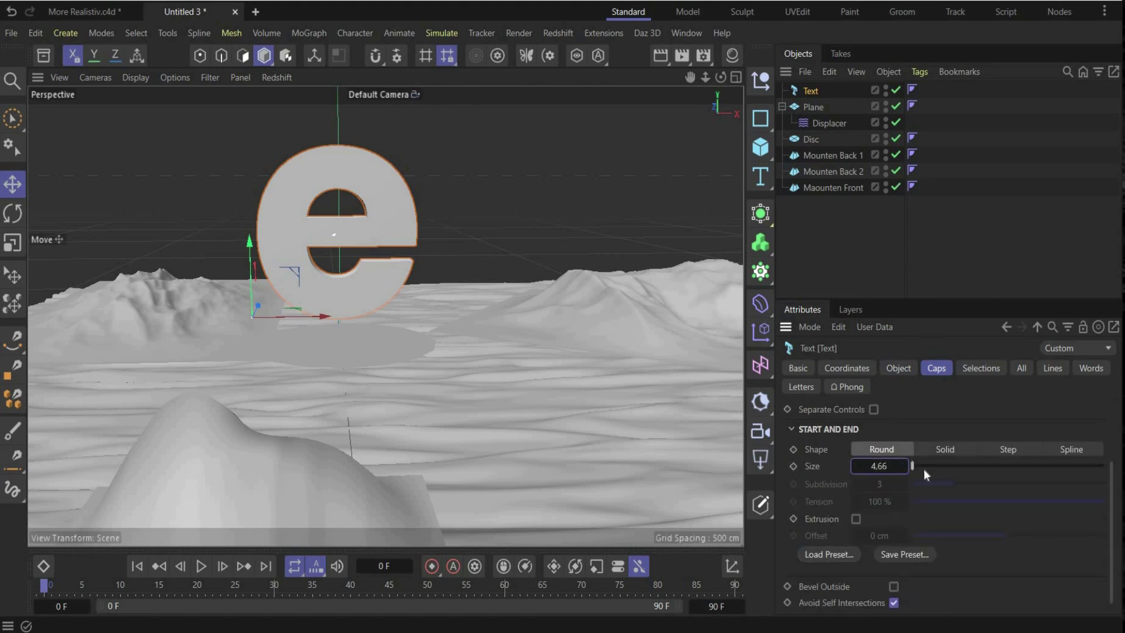
{"action": "key", "text": "Return"}
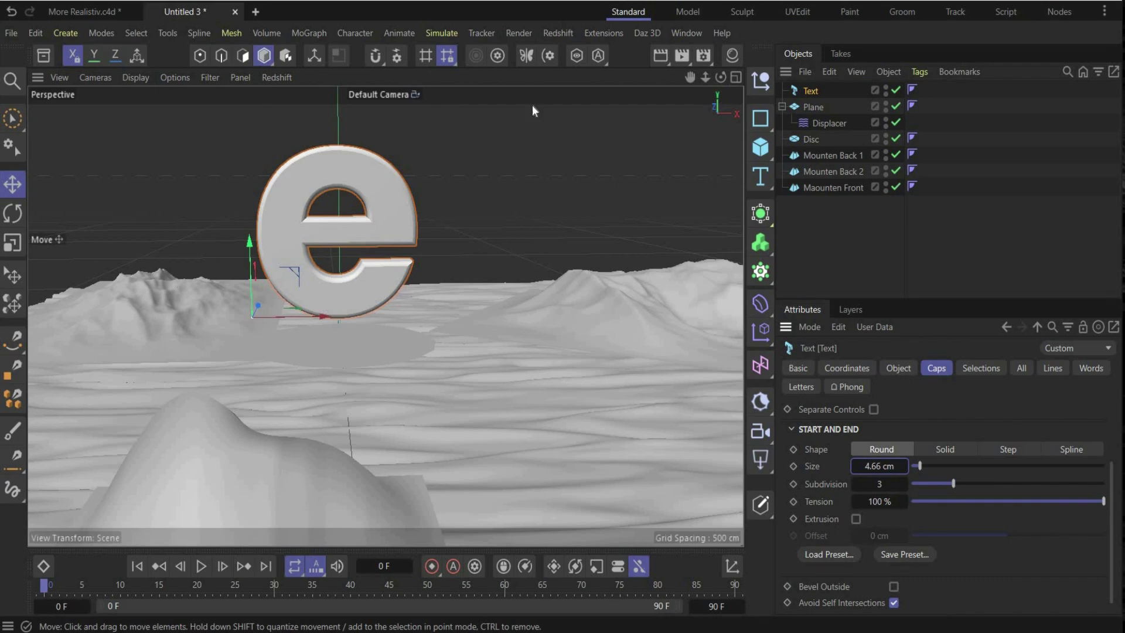
Add a torus with a 114 cm ring radius, 58 ring segments, a 6 cm pipe radius and 23 pipe segments.
{"action": "left_click", "coordinate": [761, 147]}
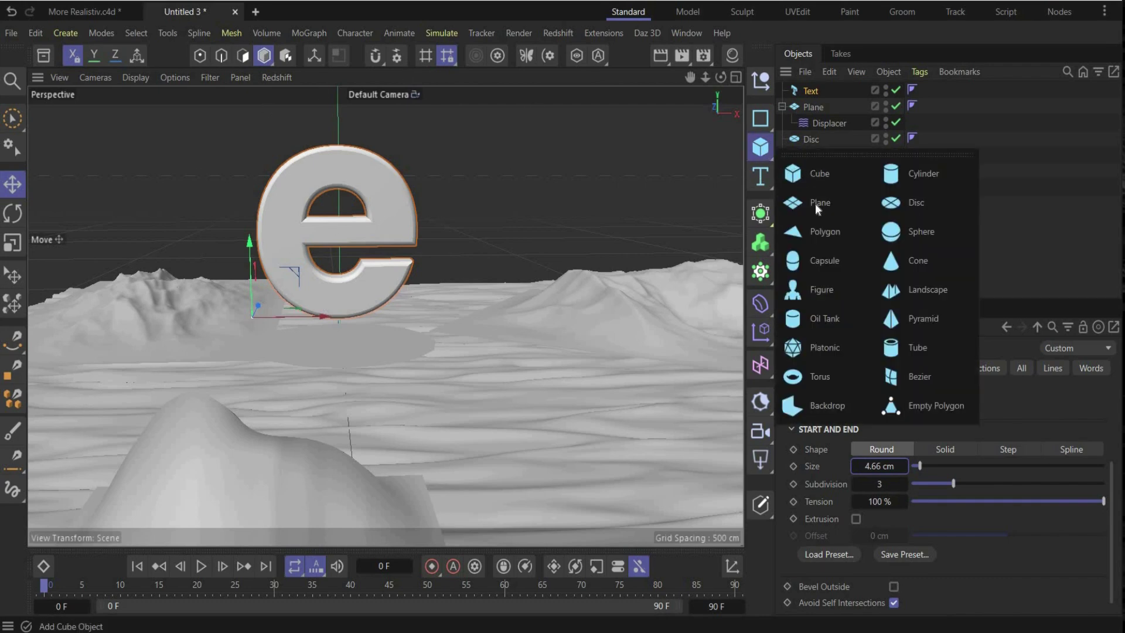
{"action": "left_click", "coordinate": [836, 366]}
{"action": "left_click", "coordinate": [909, 405]}
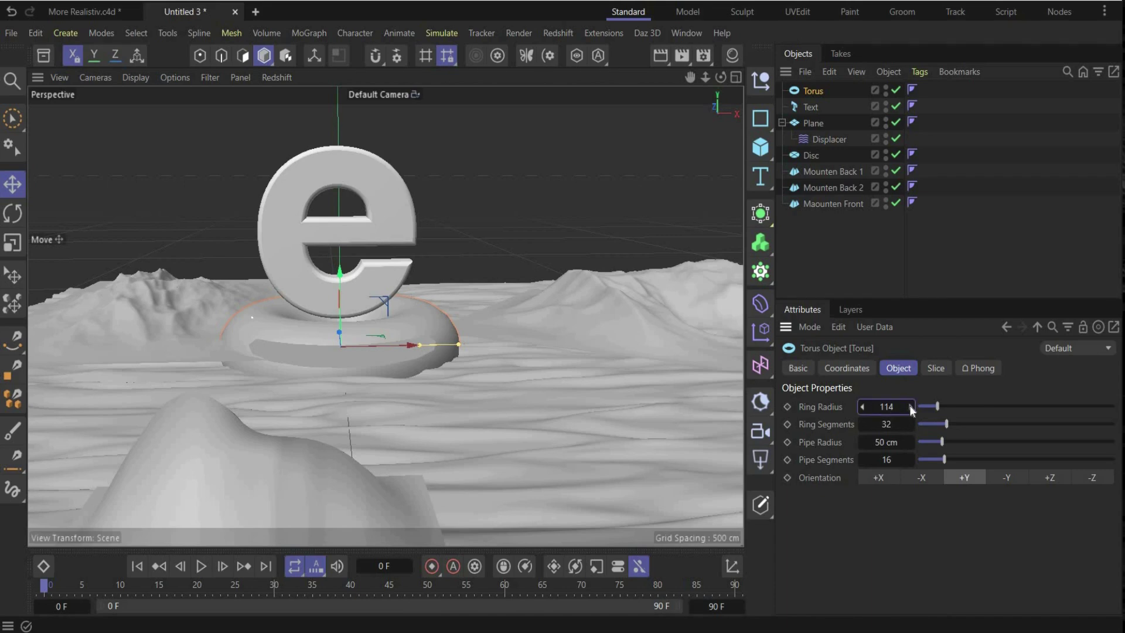
{"action": "key", "text": "Return"}
{"action": "left_click", "coordinate": [885, 423]}
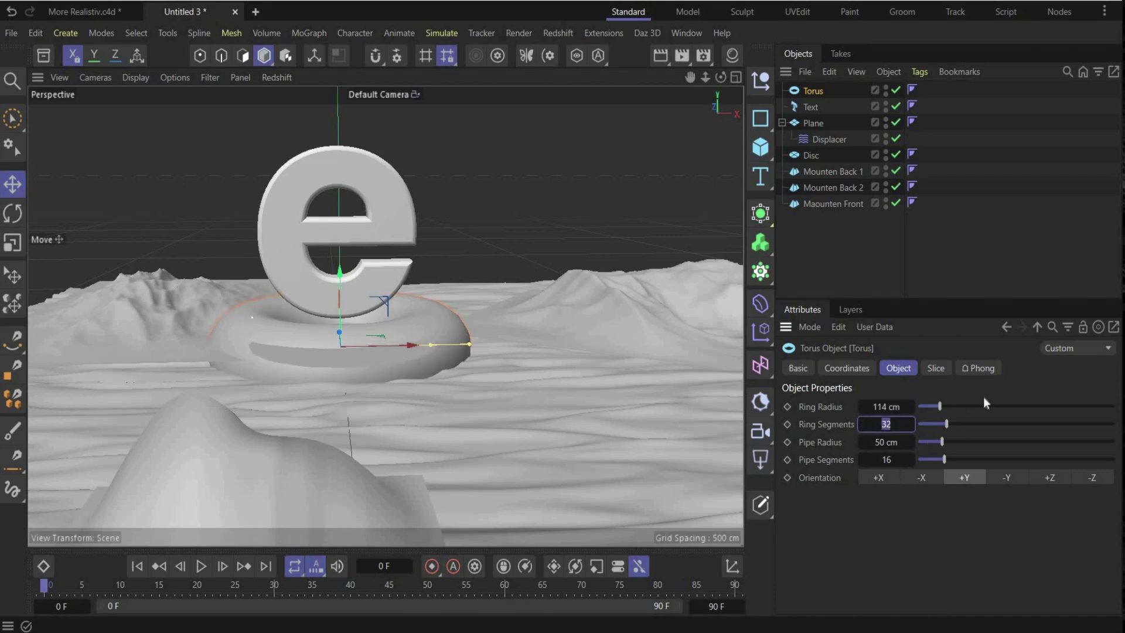
{"action": "type", "text": "58"}
{"action": "key", "text": "Tab"}
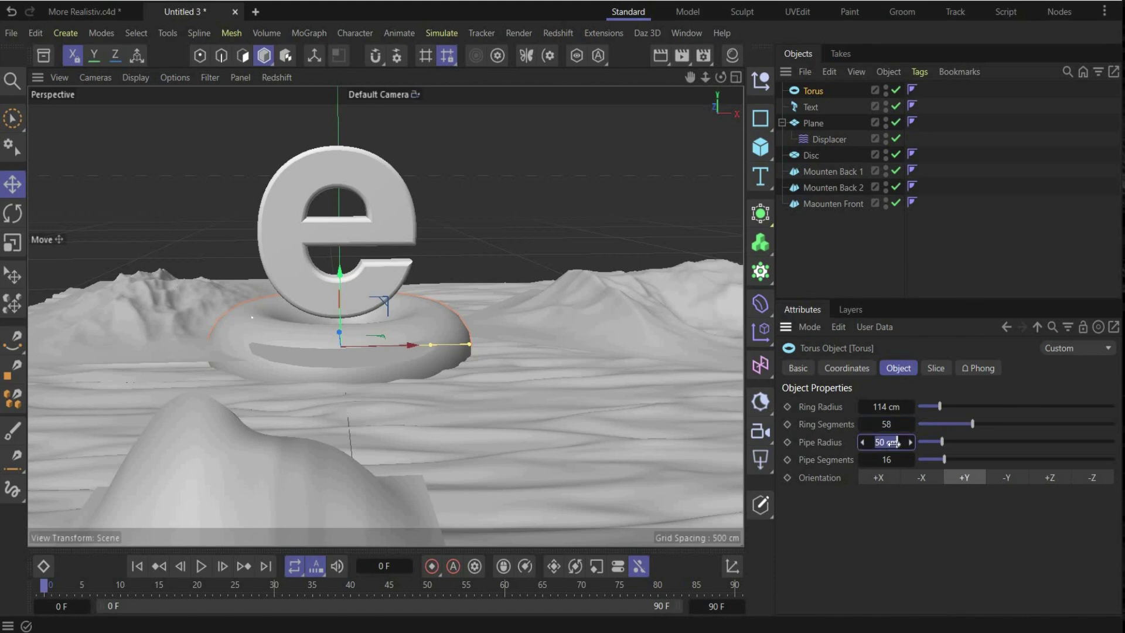
{"action": "type", "text": "6"}
{"action": "key", "text": "Return"}
{"action": "key", "text": "Tab"}
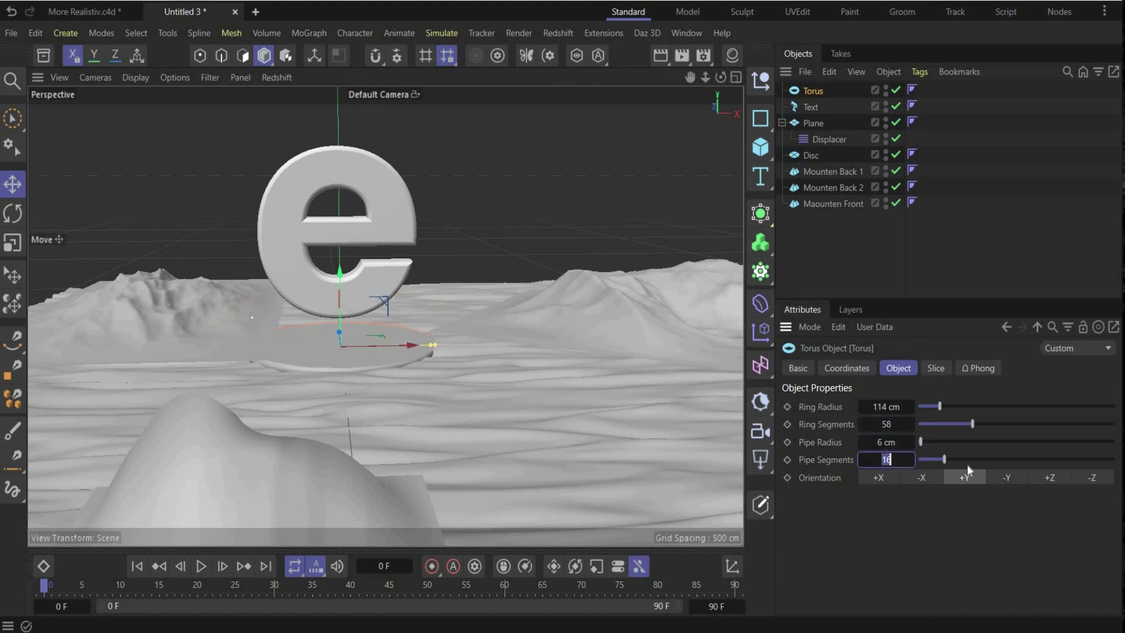
{"action": "type", "text": "23"}
Raise the torus to the middle of the letter "e" and tilt it diagonally so it circles the letter.
{"action": "left_click_drag", "start_coordinate": [339, 272], "coordinate": [341, 133]}
{"action": "left_click_drag", "start_coordinate": [340, 229], "coordinate": [406, 313], "text": "alt"}
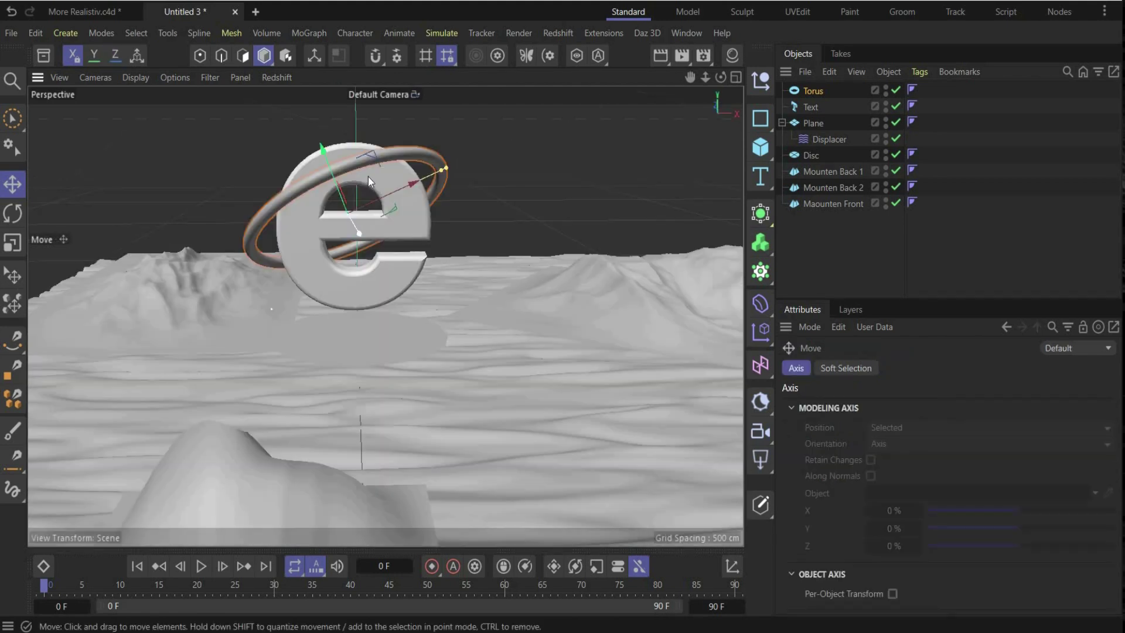
{"action": "scroll", "coordinate": [368, 177], "scroll_direction": "up", "scroll_amount": 3}
{"action": "scroll", "coordinate": [368, 177], "scroll_direction": "down", "scroll_amount": 5}
{"action": "scroll", "coordinate": [368, 177], "scroll_direction": "up", "scroll_amount": 2}
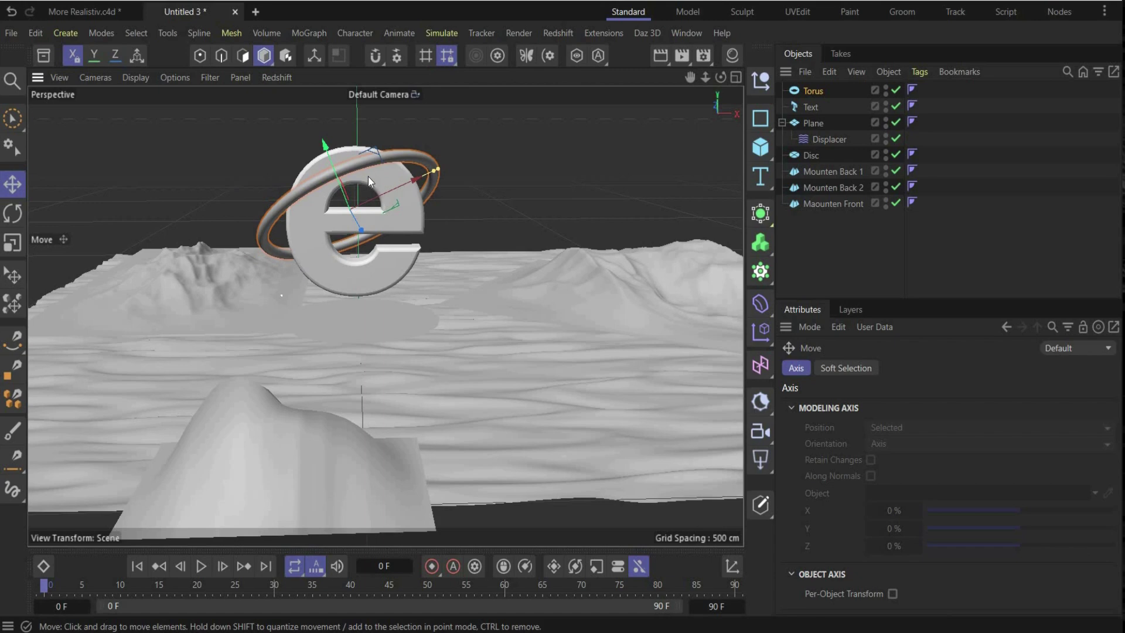
Add a null object and name it Landscape.
{"action": "left_click", "coordinate": [783, 124]}
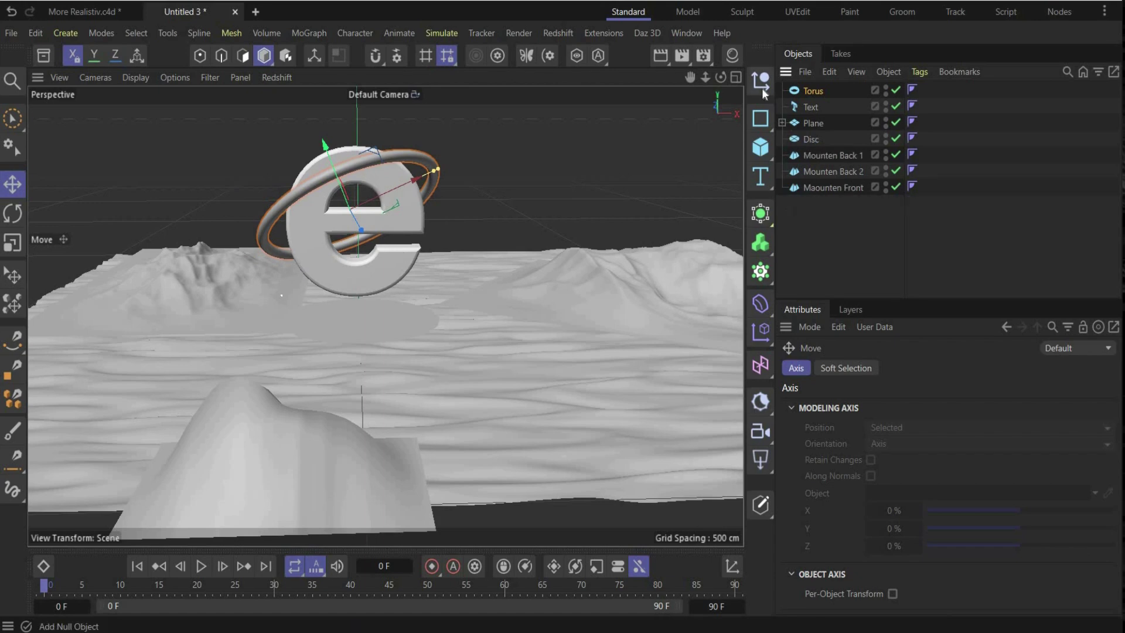
{"action": "left_click", "coordinate": [762, 88]}
{"action": "double_click", "coordinate": [814, 91]}
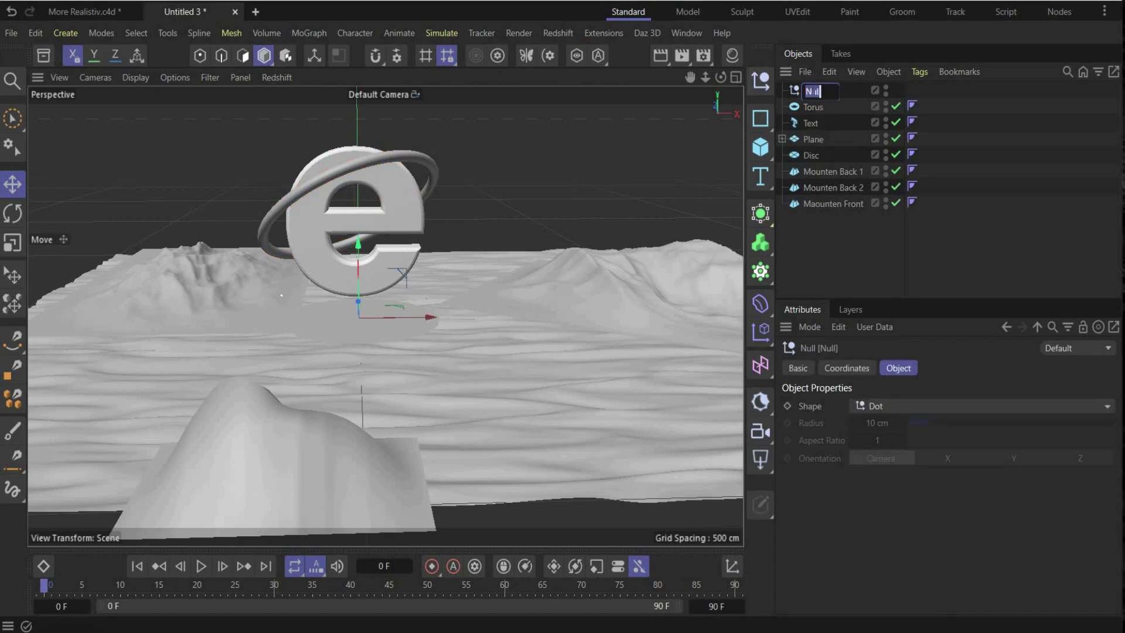
{"action": "type", "text": "Landscape"}
{"action": "key", "text": "Return"}
Move the plane and the three mountains into the Landscape null, renaming them Water, Back 1, Back 2 and Front.
{"action": "left_click_drag", "start_coordinate": [814, 143], "coordinate": [822, 103]}
{"action": "double_click", "coordinate": [824, 107]}
{"action": "type", "text": "Water"}
{"action": "key", "text": "Return"}
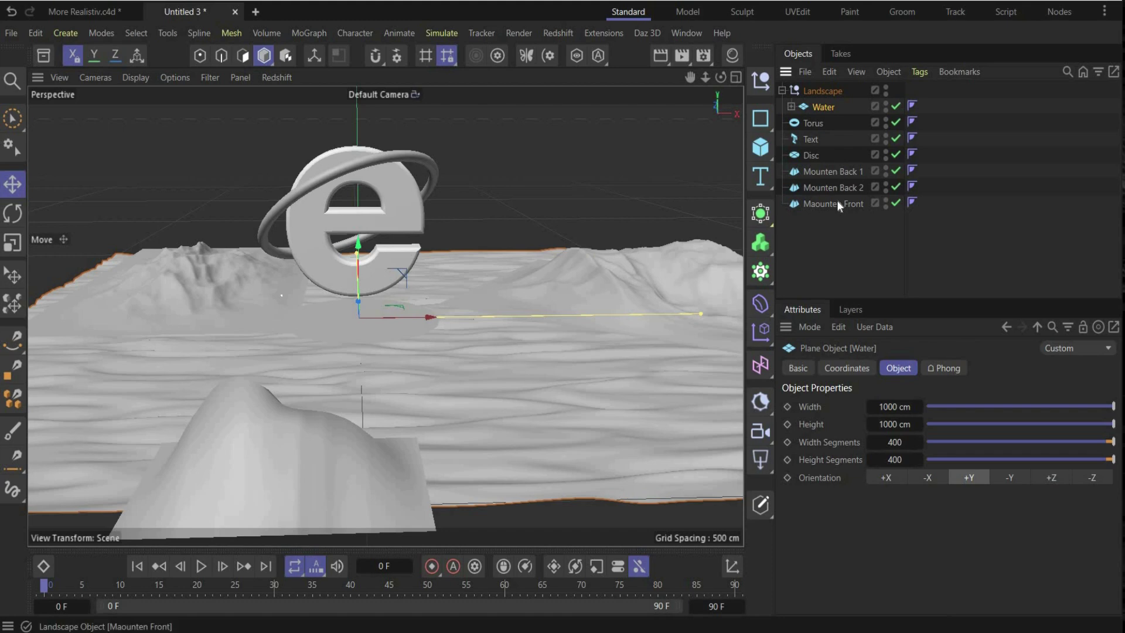
{"action": "left_click", "coordinate": [837, 199]}
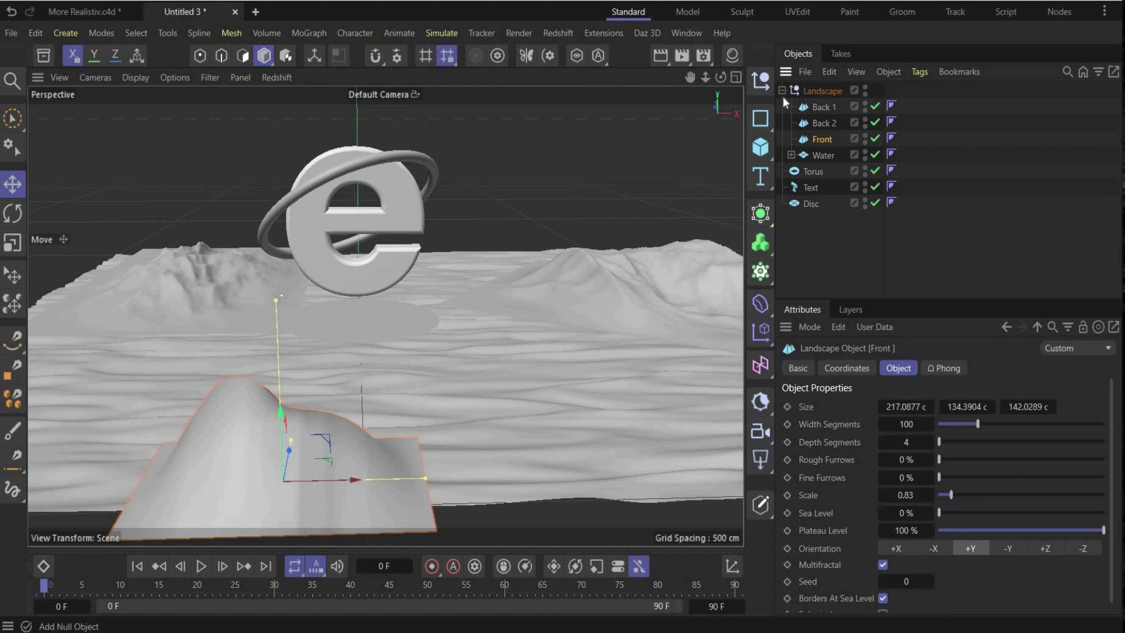
Add a second null object and name it Icons.
{"action": "left_click", "coordinate": [761, 80]}
{"action": "double_click", "coordinate": [811, 91]}
{"action": "key", "text": "BackSpace"}
{"action": "type", "text": "Icons"}
{"action": "key", "text": "Return"}
Group the text and torus under Icons as E and Halo, and the disc under Landscape as Middle Island.
{"action": "double_click", "coordinate": [812, 204]}
{"action": "type", "text": "E"}
{"action": "key", "text": "Return"}
{"action": "double_click", "coordinate": [819, 190]}
{"action": "type", "text": "Halo"}
{"action": "key", "text": "Return"}
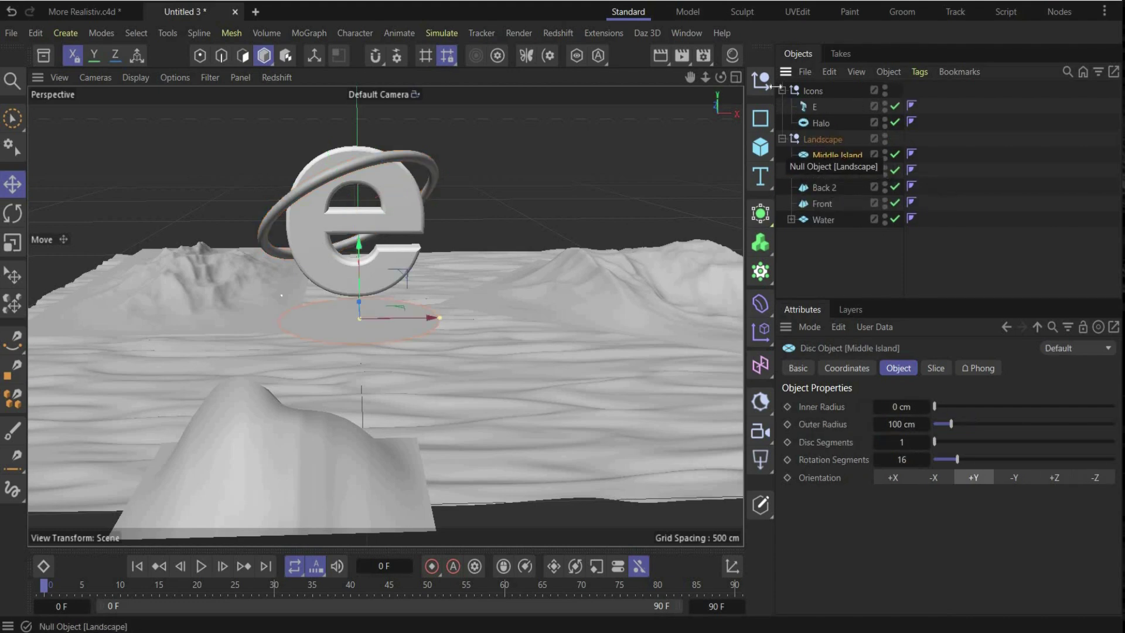
Collapse the Icons and Landscape groups and hide both in the viewport and in renders.
{"action": "left_click", "coordinate": [782, 139]}
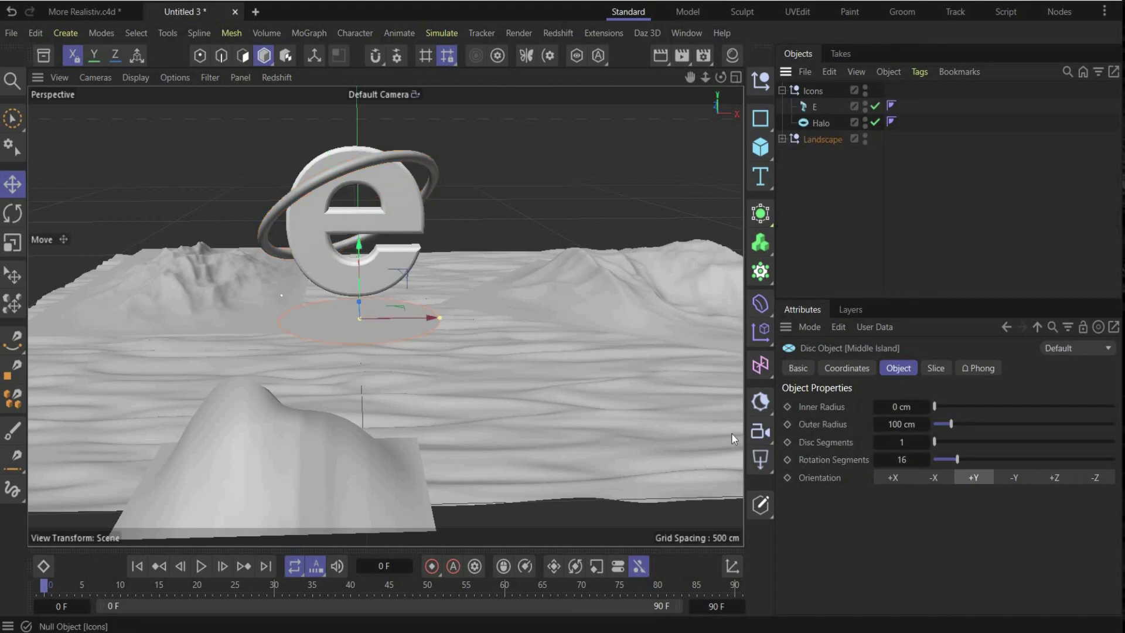
{"action": "left_click", "coordinate": [783, 90]}
{"action": "left_click", "coordinate": [563, 632]}
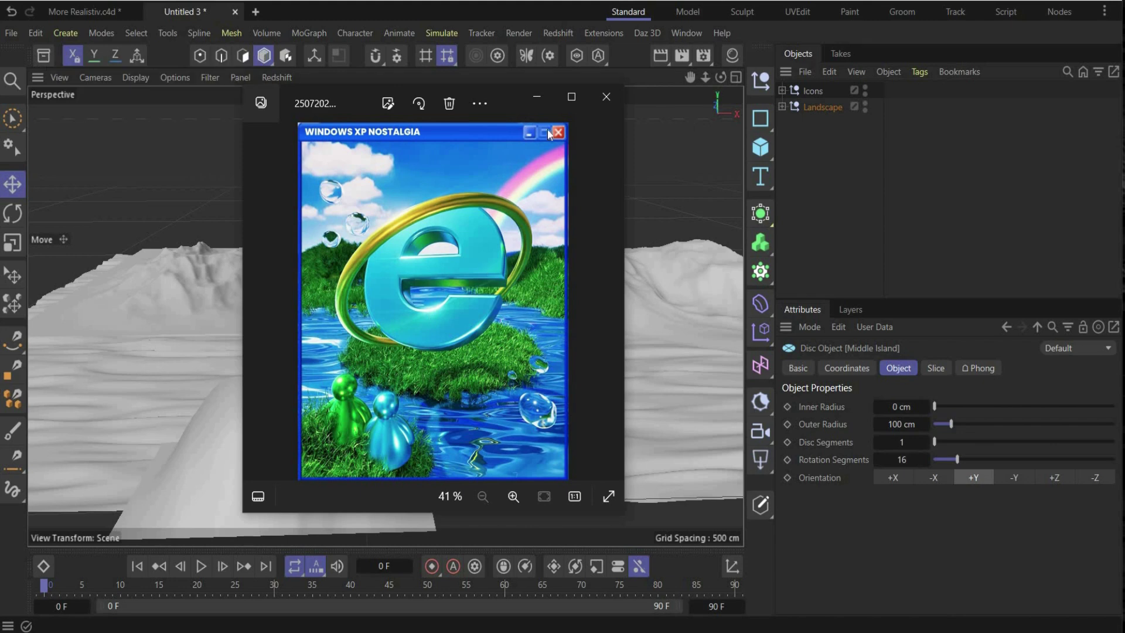
{"action": "left_click", "coordinate": [545, 95]}
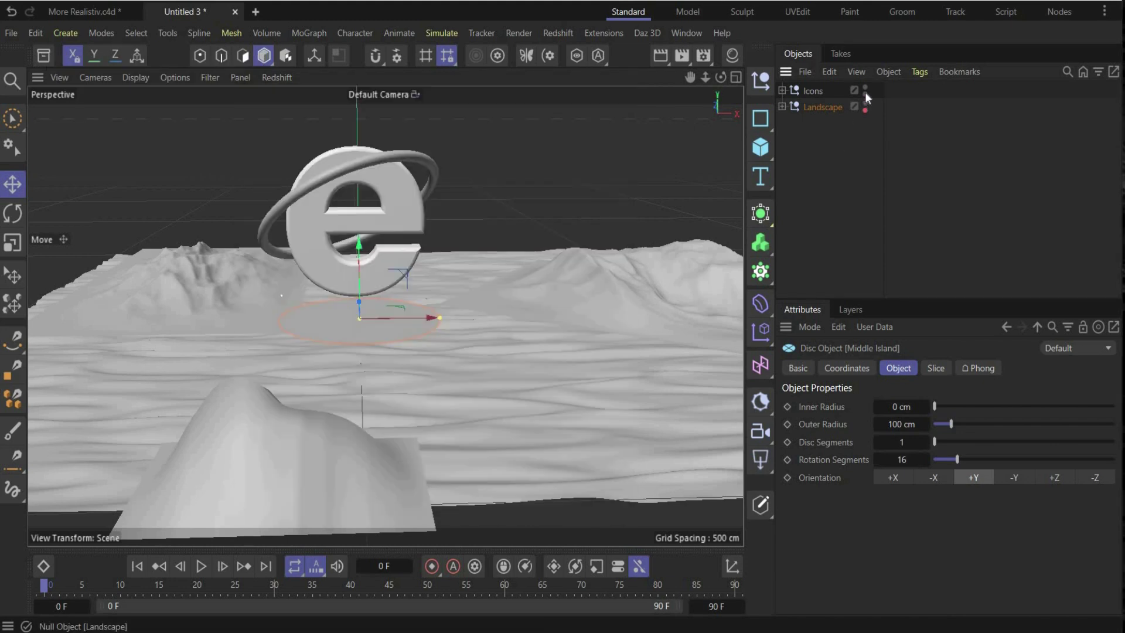
{"action": "left_click", "coordinate": [865, 104]}
{"action": "left_click", "coordinate": [865, 88]}
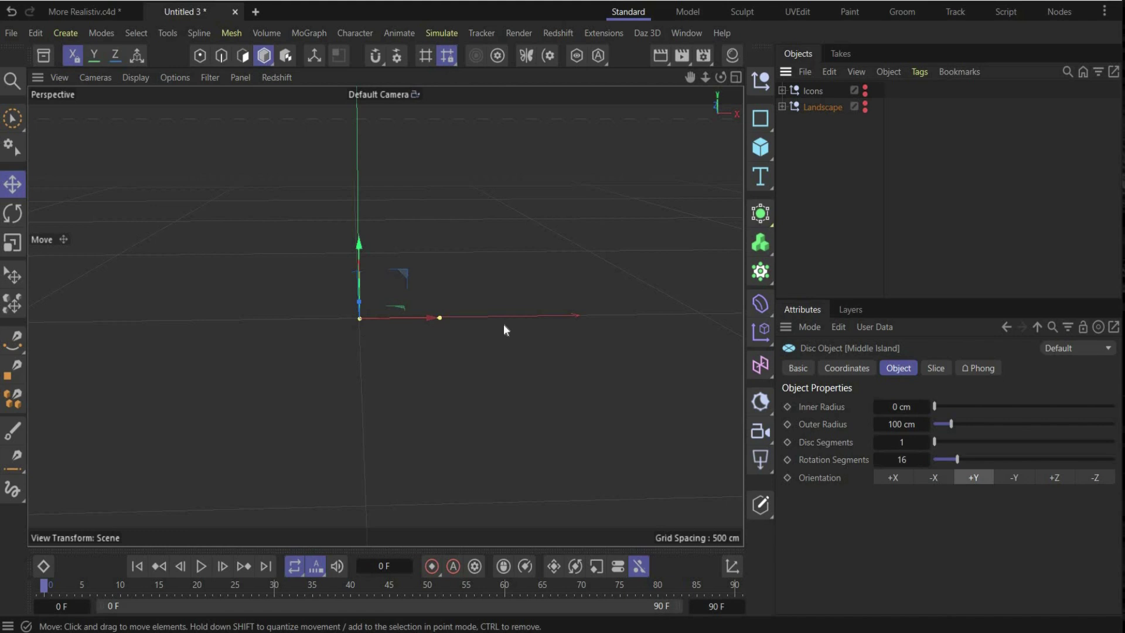
Add a cone primitive to the emptied scene and show its object properties.
{"action": "left_click", "coordinate": [760, 147]}
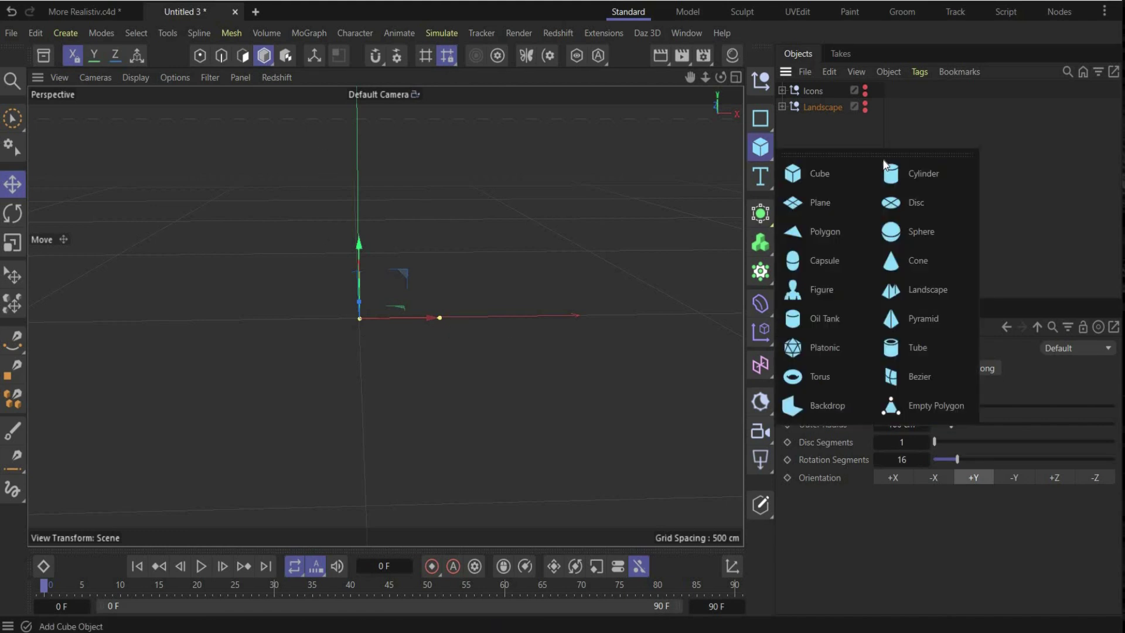
{"action": "left_click", "coordinate": [918, 261]}
{"action": "left_click", "coordinate": [899, 368]}
{"action": "double_click", "coordinate": [904, 442]}
{"action": "type", "text": "55"}
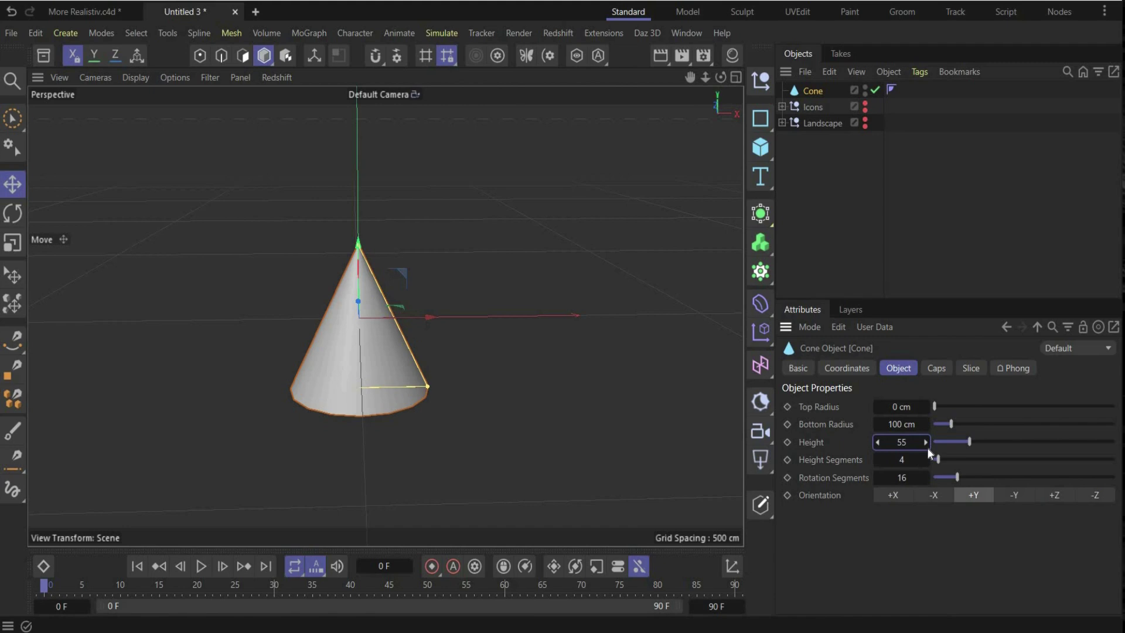
{"action": "key", "text": "Return"}
{"action": "left_click", "coordinate": [909, 443]}
{"action": "type", "text": "200"}
{"action": "key", "text": "Return"}
Refine the cone's mesh to 55 height segments and 60 rotation segments.
{"action": "left_click", "coordinate": [902, 460]}
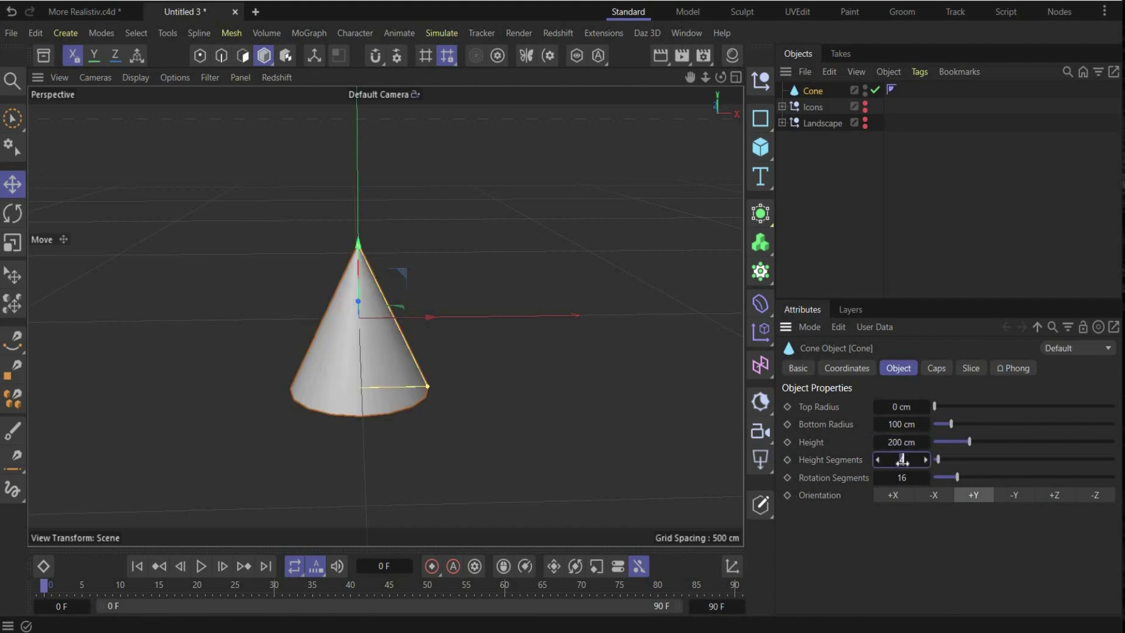
{"action": "type", "text": "55"}
{"action": "key", "text": "Return"}
{"action": "left_click", "coordinate": [903, 477]}
{"action": "type", "text": "60"}
{"action": "key", "text": "Return"}
Enable the cone's bottom cap fillet with a 5 cm radius, 10 cm height and 10 fillet segments.
{"action": "left_click", "coordinate": [935, 368]}
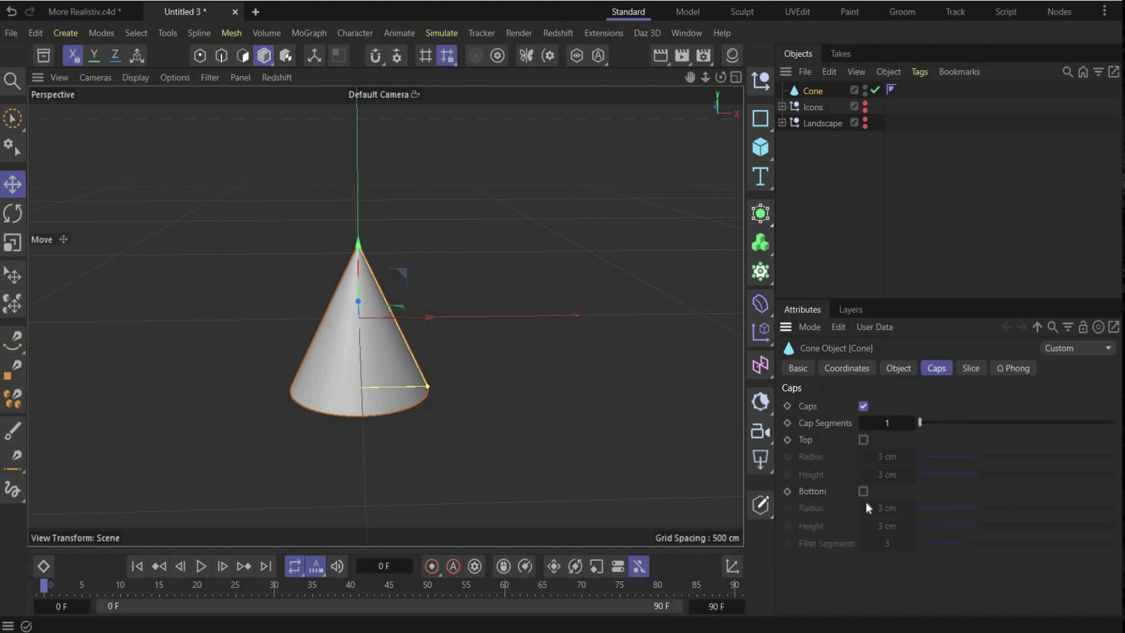
{"action": "left_click", "coordinate": [864, 491]}
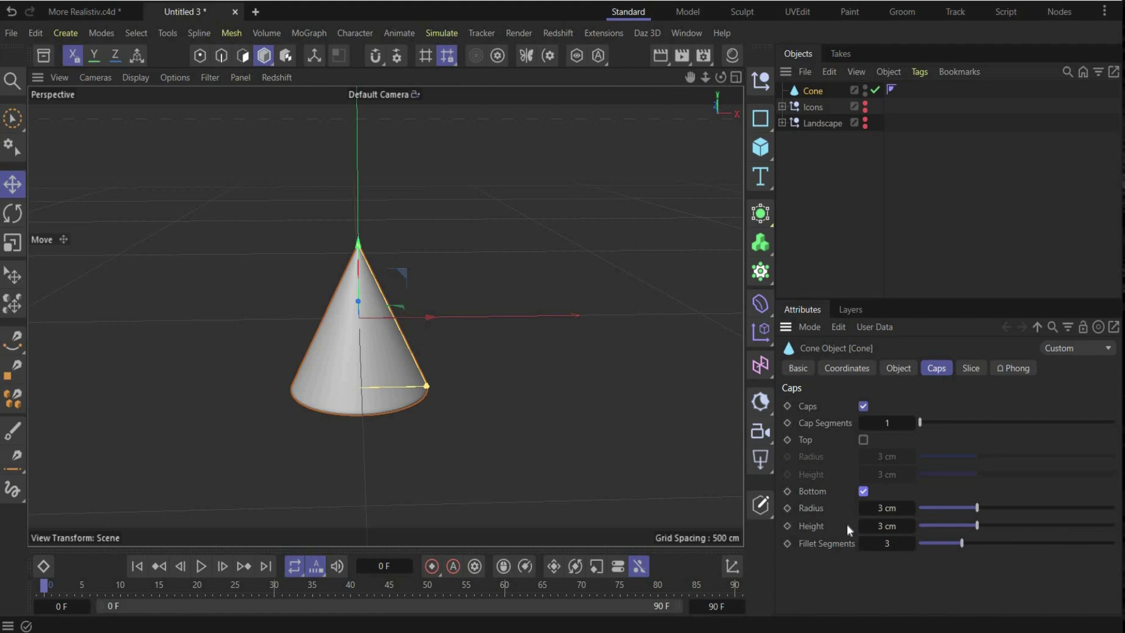
{"action": "left_click", "coordinate": [900, 508]}
{"action": "type", "text": "5"}
{"action": "left_click", "coordinate": [891, 524]}
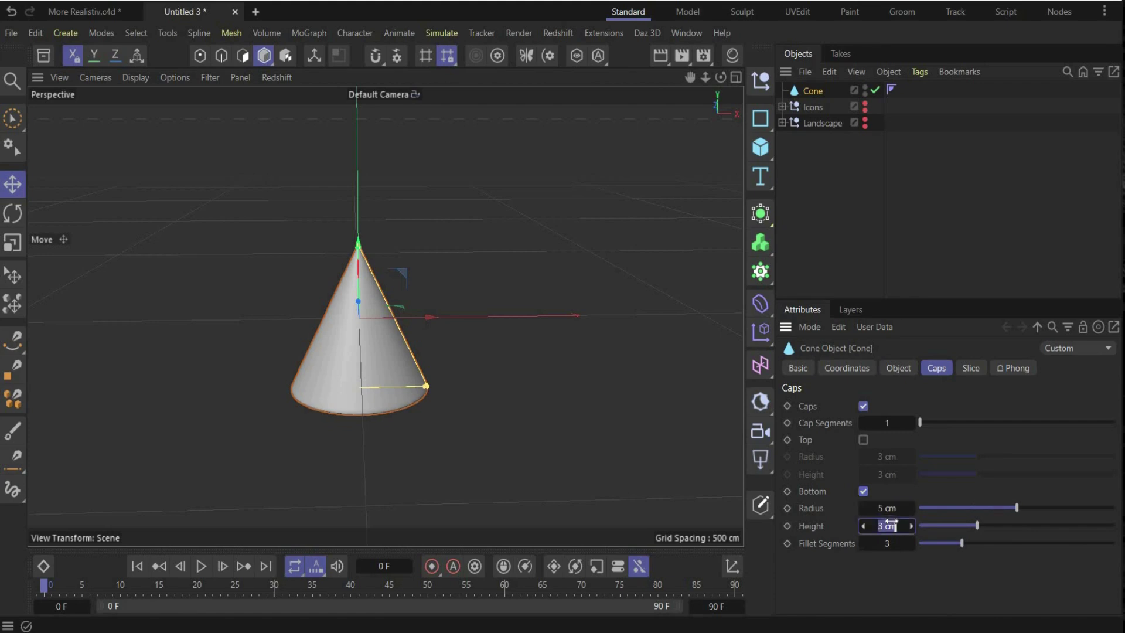
{"action": "type", "text": "10"}
{"action": "key", "text": "Return"}
{"action": "left_click", "coordinate": [891, 543]}
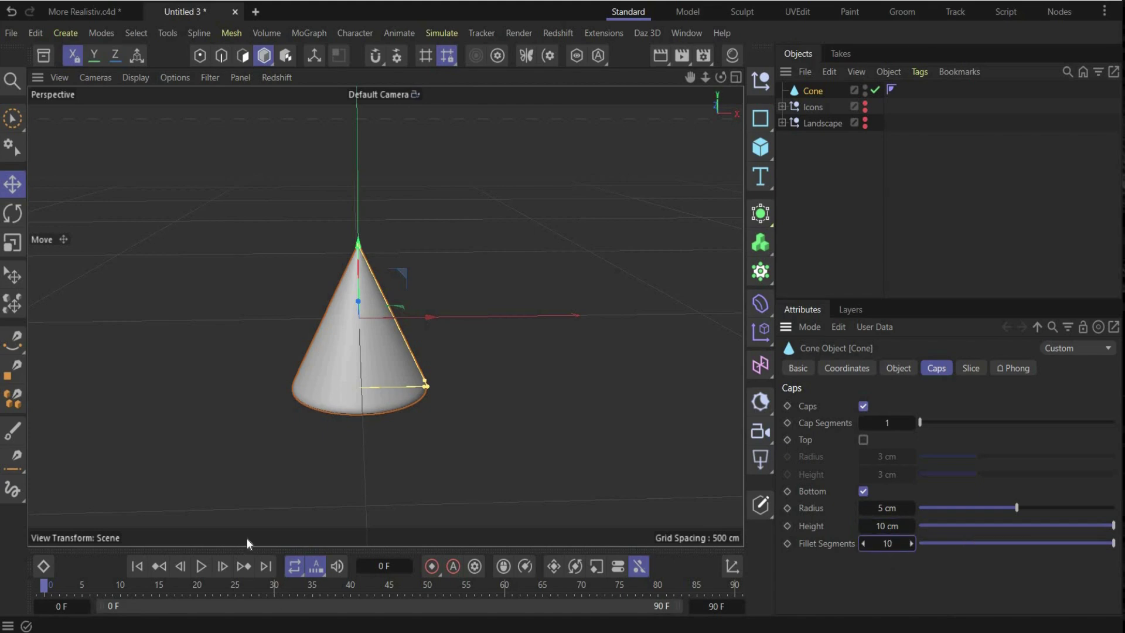
Add a Bulge deformer as a child of the cone and fit it to its parent.
{"action": "left_click", "coordinate": [760, 303]}
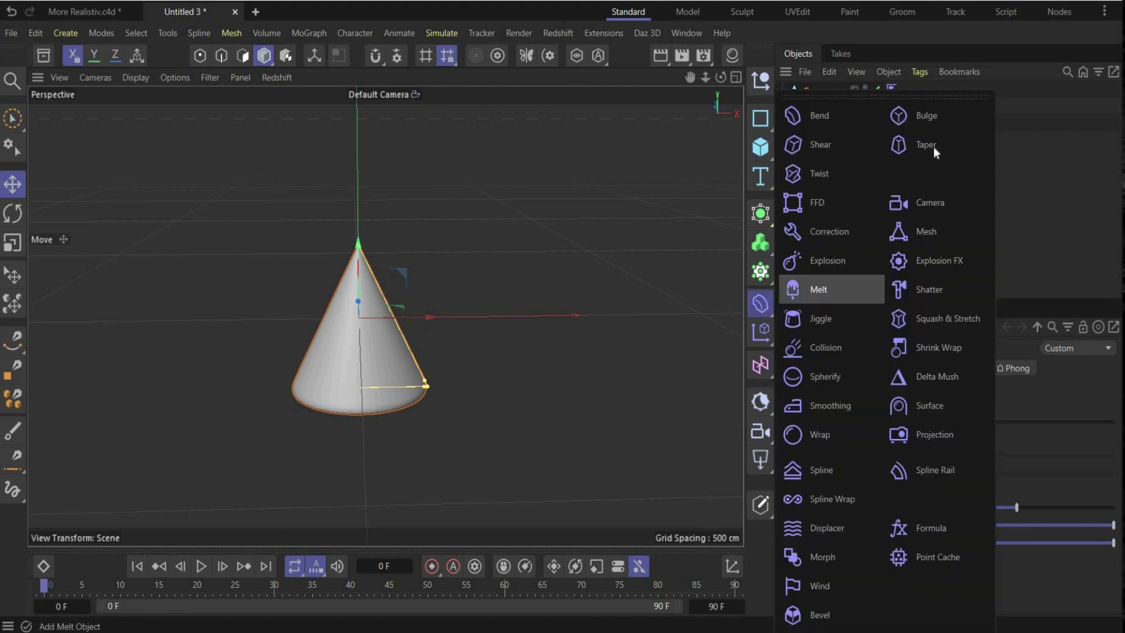
{"action": "left_click", "coordinate": [941, 108]}
{"action": "left_click_drag", "start_coordinate": [814, 91], "coordinate": [816, 107]}
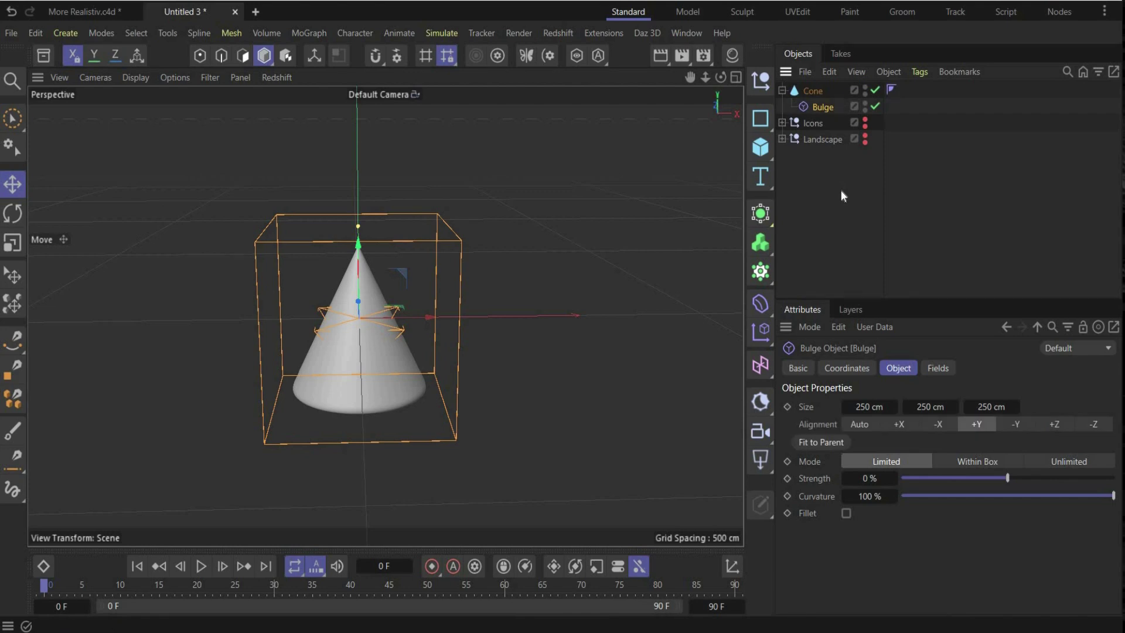
{"action": "left_click", "coordinate": [819, 444]}
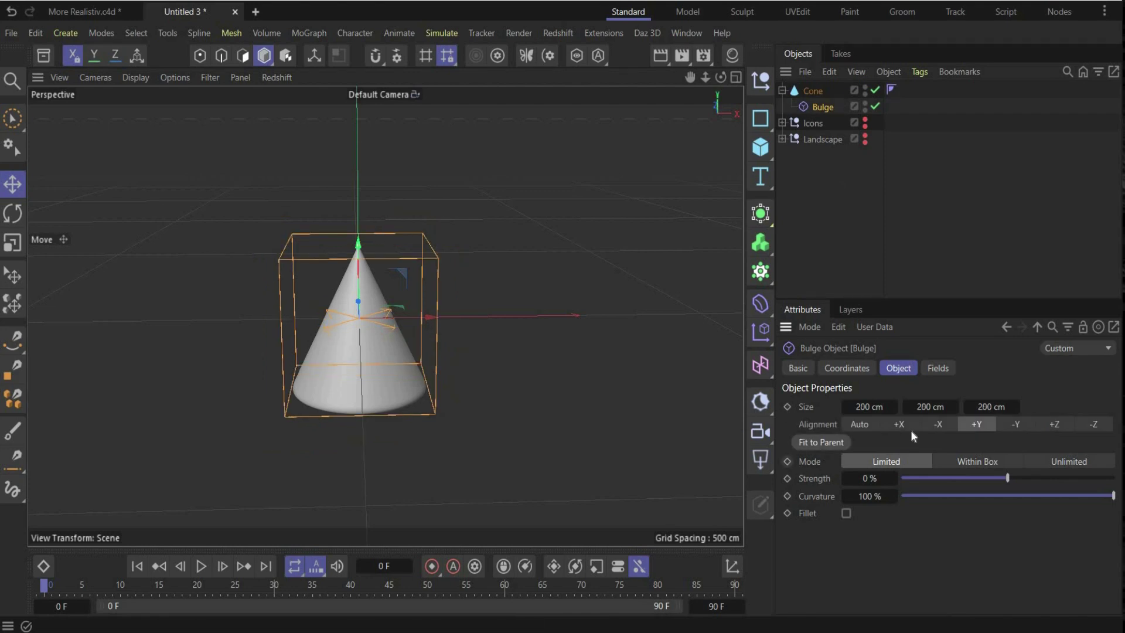
Set the Bulge deformer's strength to 29% to round the cone's sides.
{"action": "left_click", "coordinate": [870, 478]}
{"action": "type", "text": "29"}
{"action": "key", "text": "Return"}
{"action": "scroll", "coordinate": [350, 305], "scroll_direction": "up", "scroll_amount": 2}
{"action": "scroll", "coordinate": [351, 309], "scroll_direction": "down", "scroll_amount": 2}
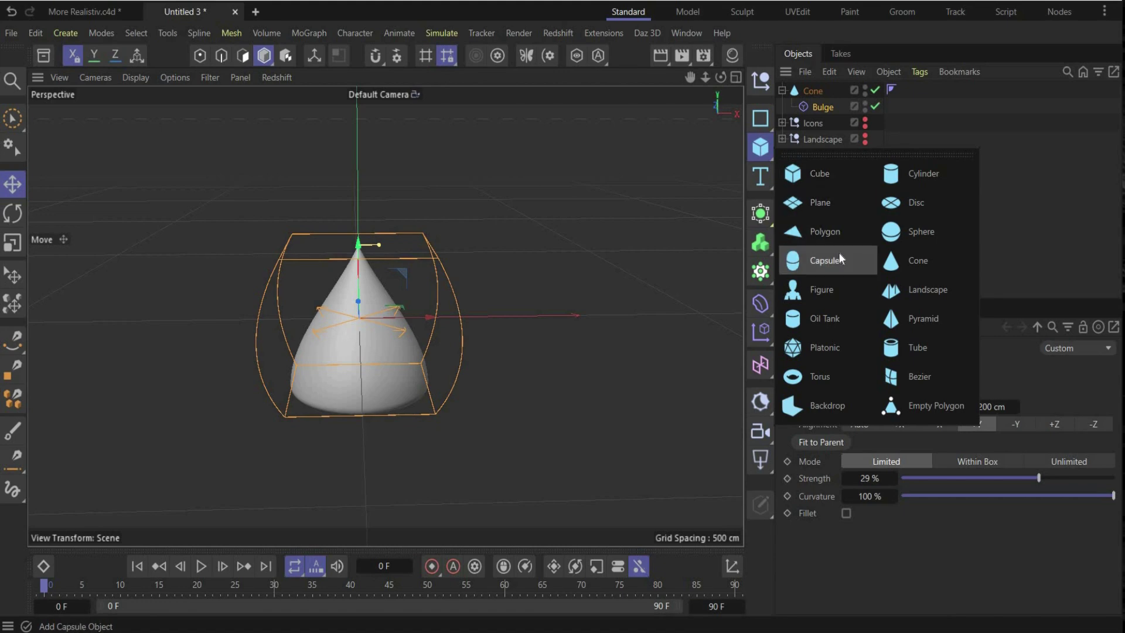
Add a capsule above the cone with a radius of 25 cm and a height of 125 cm.
{"action": "left_click", "coordinate": [840, 253]}
{"action": "left_click_drag", "start_coordinate": [367, 182], "coordinate": [368, 169]}
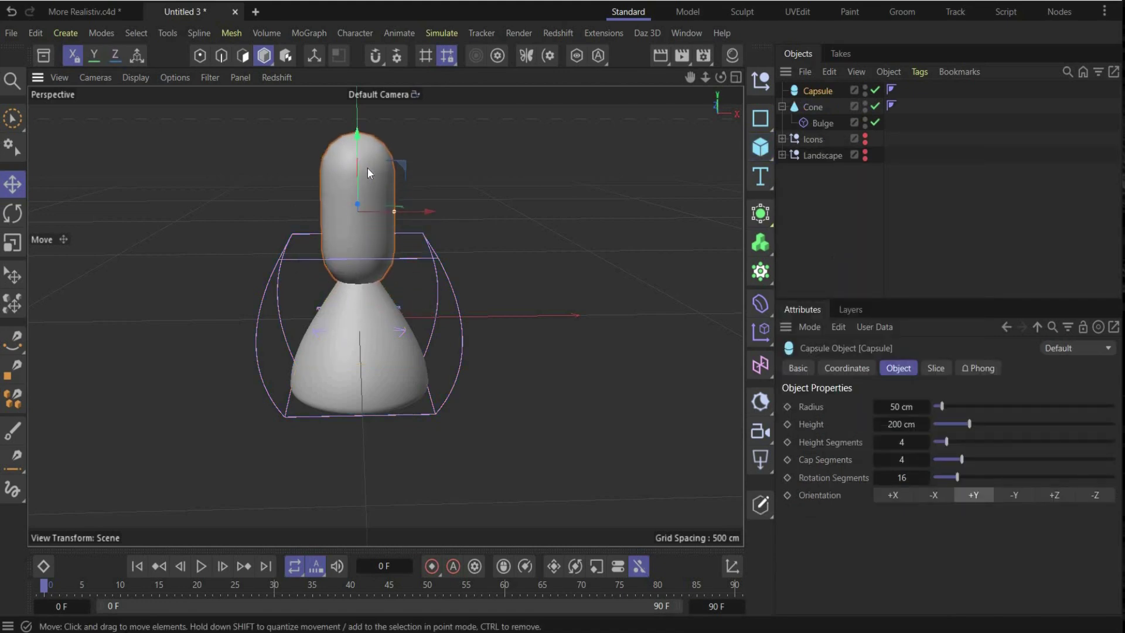
{"action": "double_click", "coordinate": [905, 407]}
{"action": "type", "text": "25"}
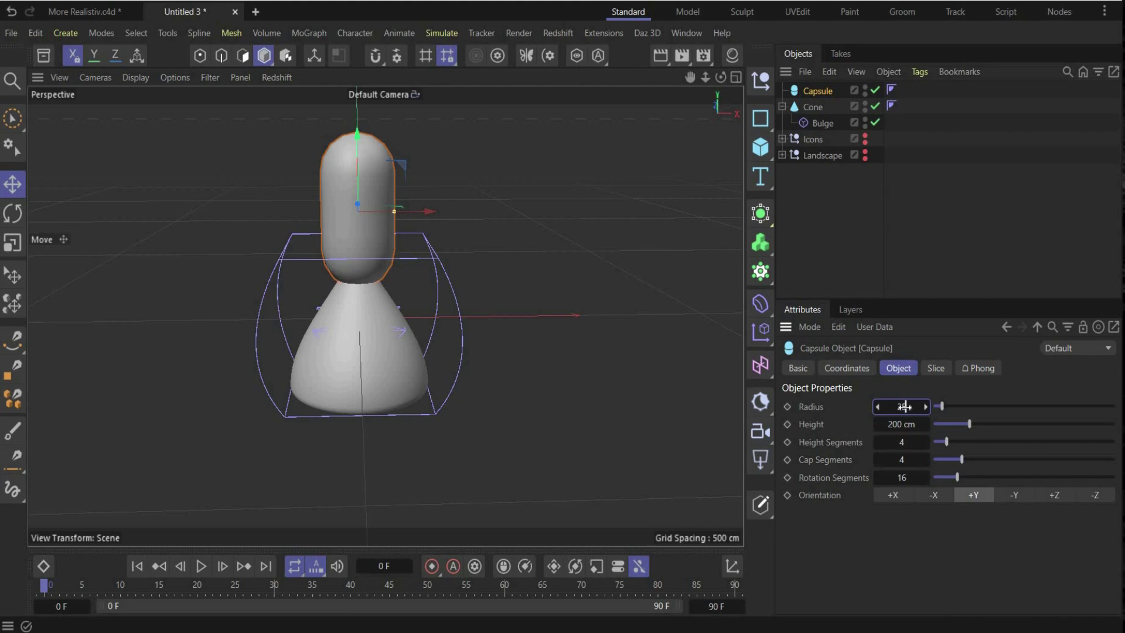
{"action": "left_click", "coordinate": [903, 424]}
{"action": "type", "text": "1"}
{"action": "type", "text": "25"}
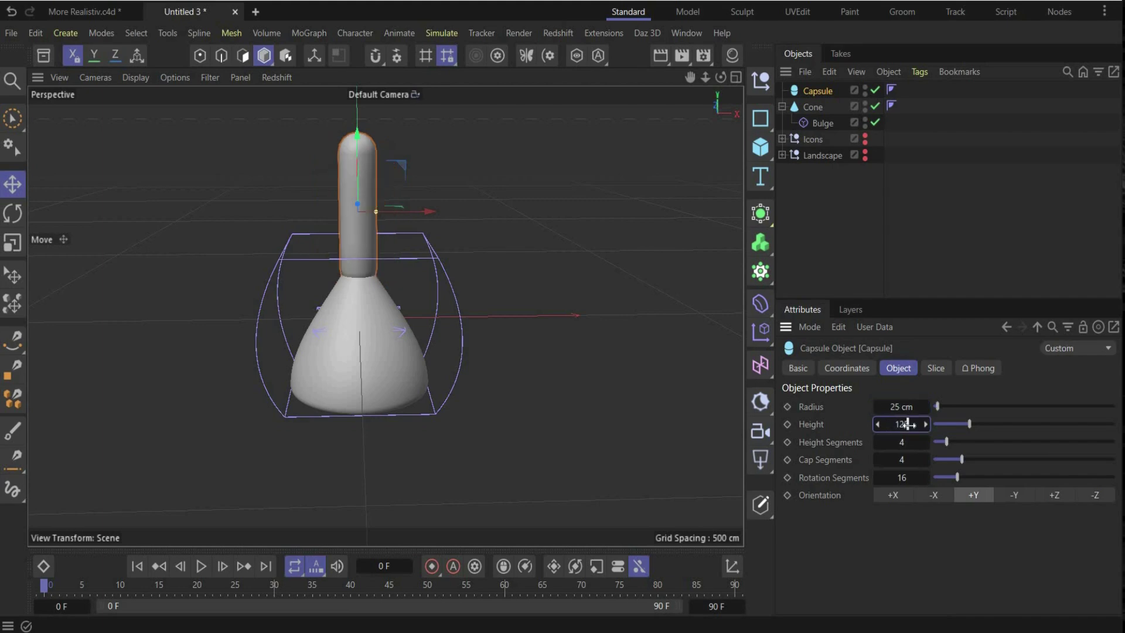
{"action": "key", "text": "Return"}
Refine the capsule's mesh to 40 height segments, 19 cap segments and 41 rotation segments.
{"action": "left_click", "coordinate": [897, 440]}
{"action": "type", "text": "40"}
{"action": "key", "text": "Return"}
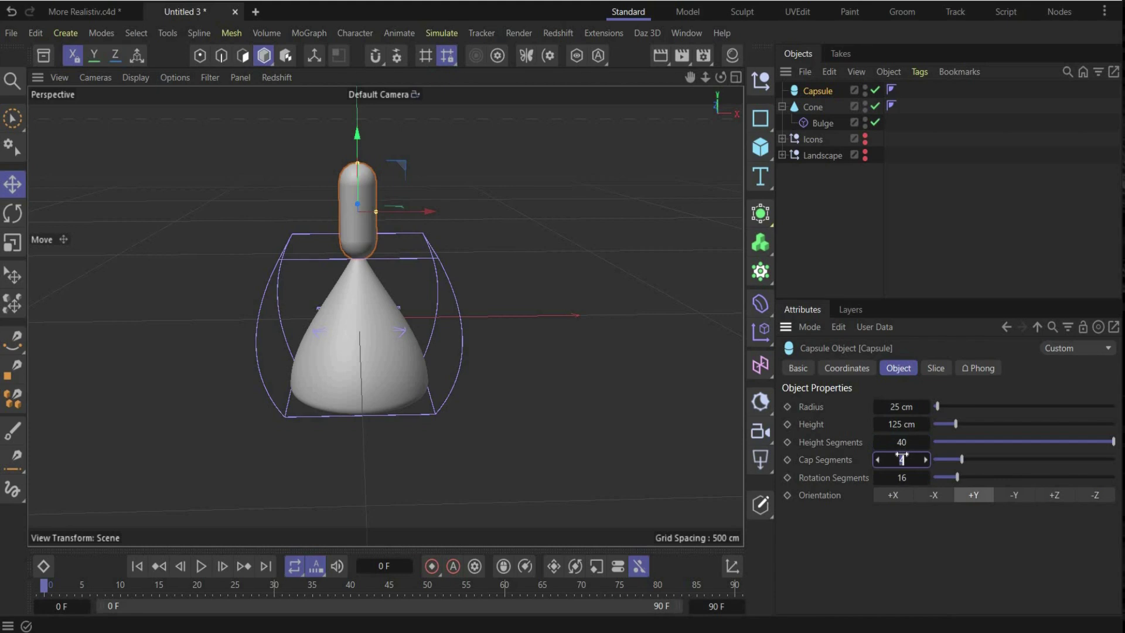
{"action": "type", "text": "19"}
{"action": "key", "text": "Return"}
{"action": "left_click", "coordinate": [900, 477]}
{"action": "type", "text": "41"}
{"action": "key", "text": "Return"}
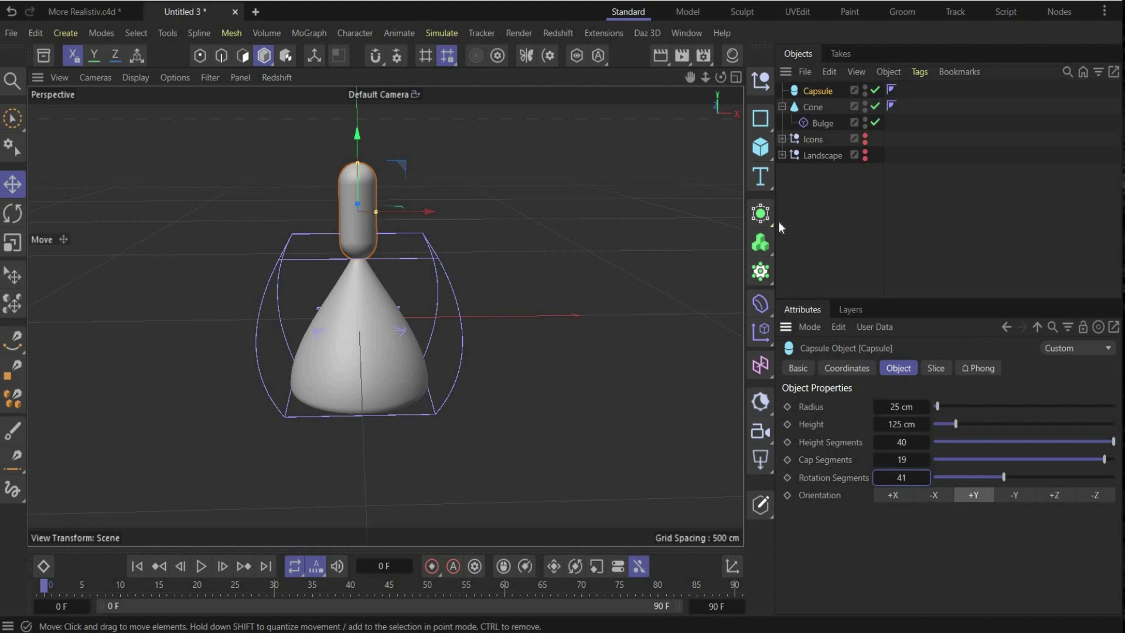
Nest a Bend deformer under the capsule, fitted to its parent, and bend it with a strength of 115°.
{"action": "left_click", "coordinate": [761, 303]}
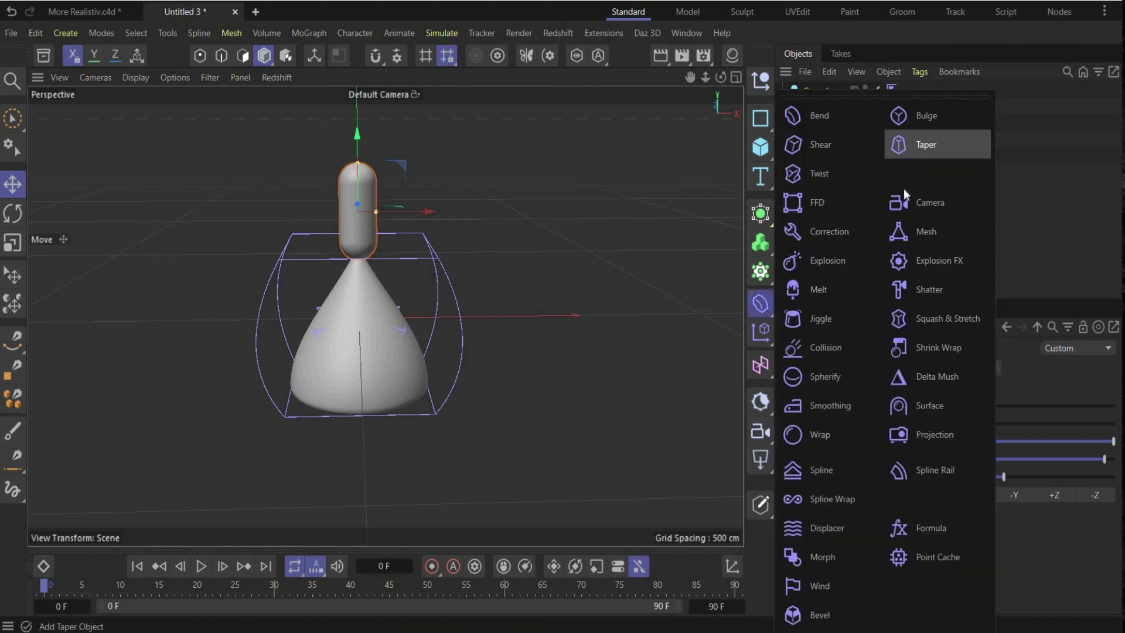
{"action": "left_click", "coordinate": [814, 101]}
{"action": "left_click_drag", "start_coordinate": [813, 101], "coordinate": [815, 110]}
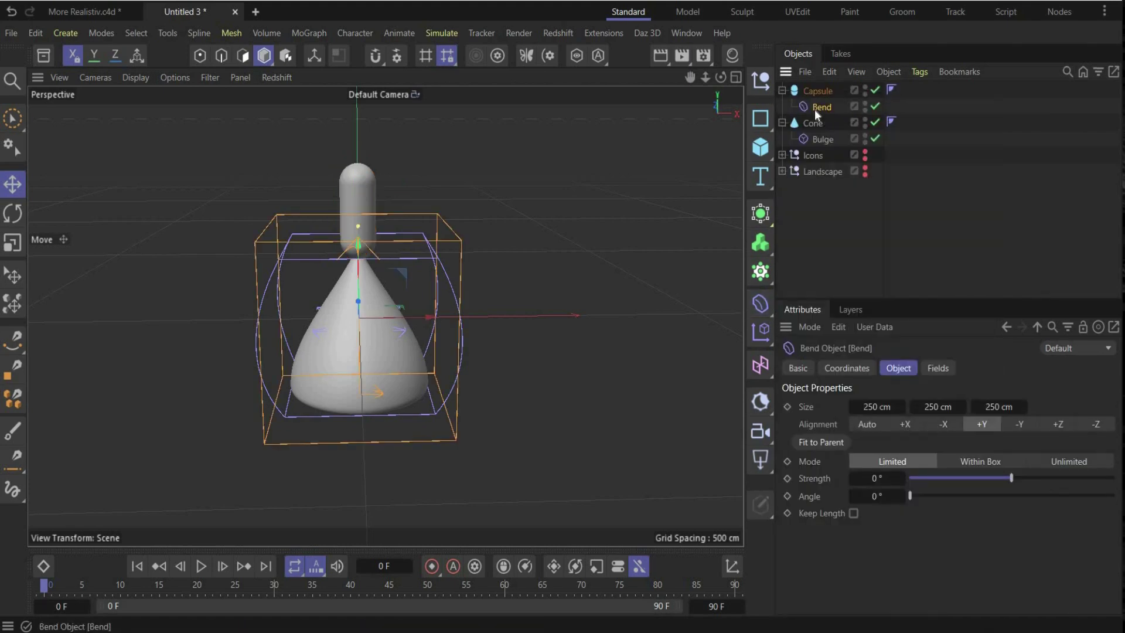
{"action": "left_click", "coordinate": [836, 446]}
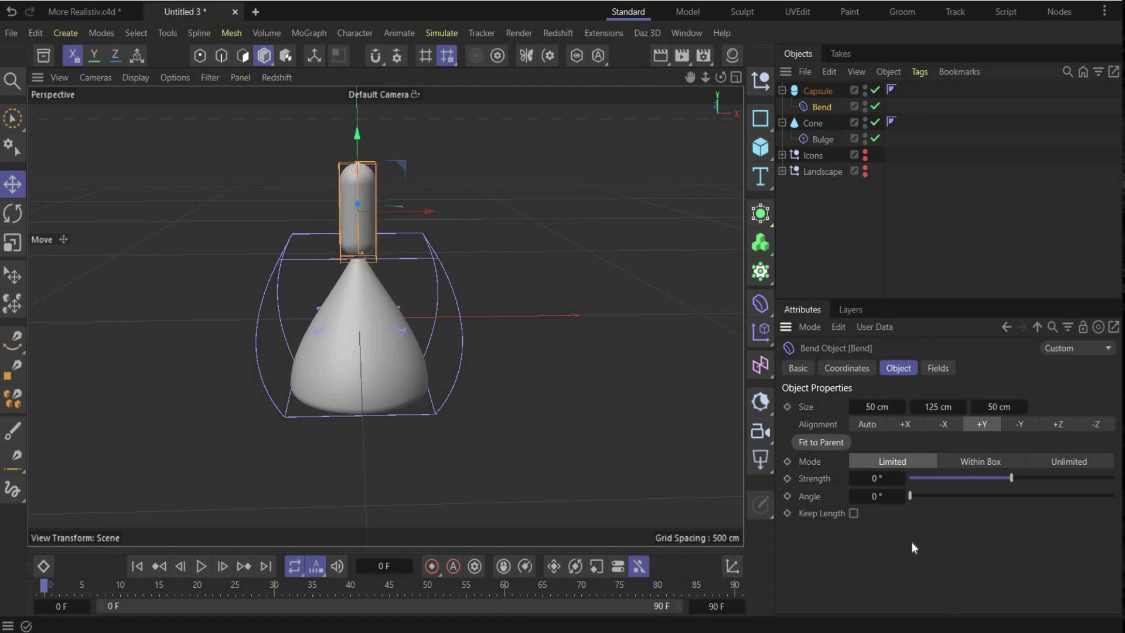
{"action": "left_click", "coordinate": [881, 479]}
{"action": "type", "text": "115"}
{"action": "key", "text": "Return"}
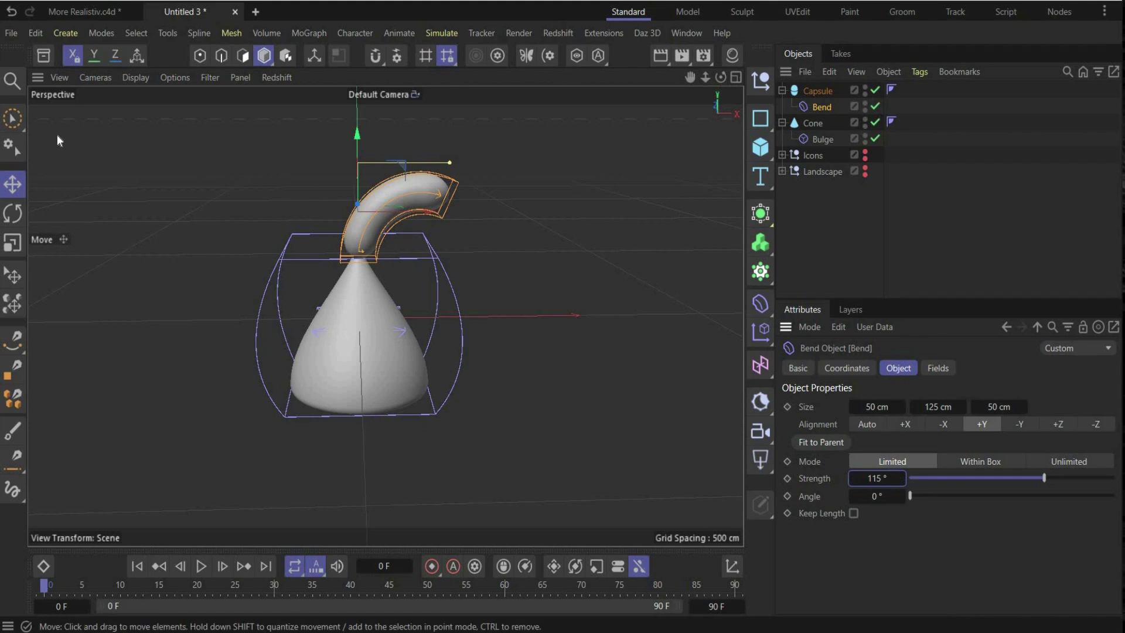
{"action": "key", "text": "e"}
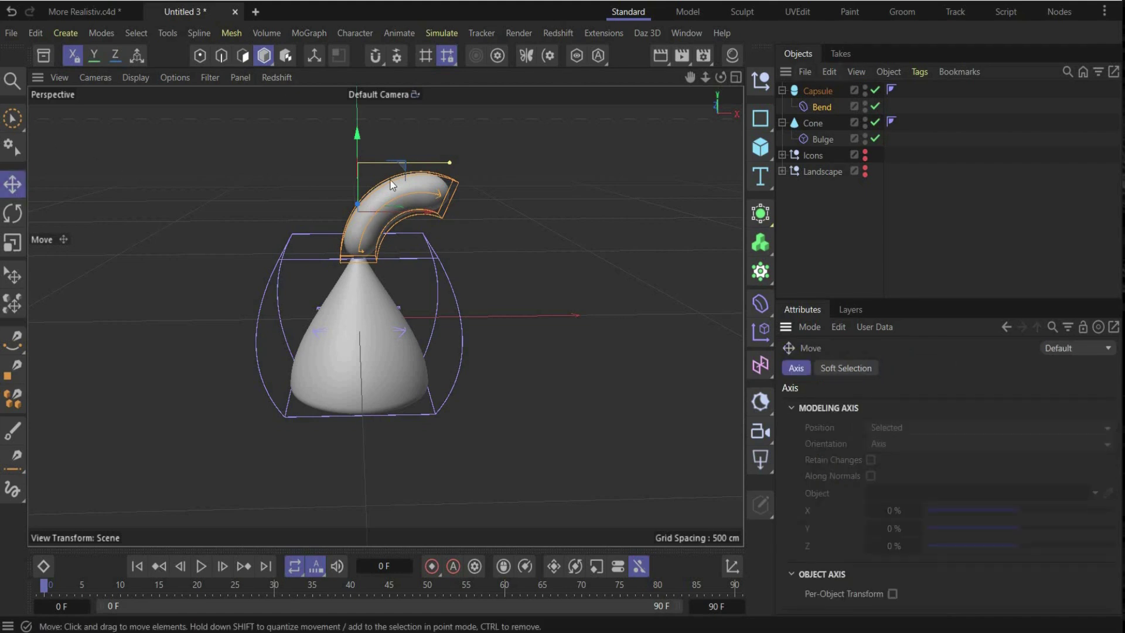
{"action": "left_click_drag", "start_coordinate": [356, 217], "coordinate": [319, 220]}
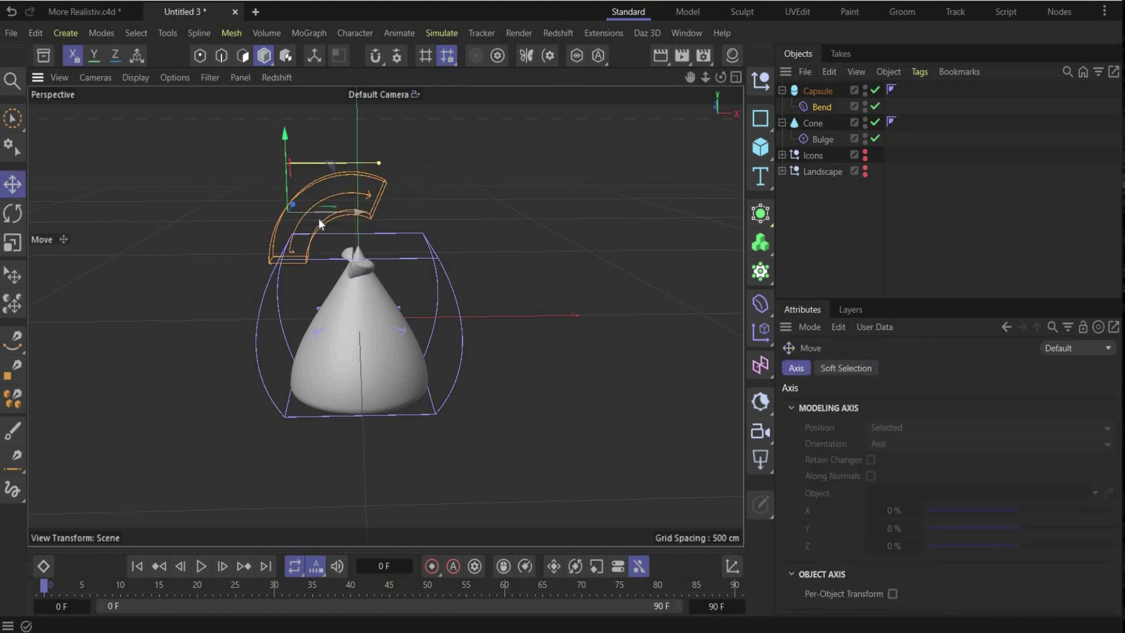
{"action": "key", "text": "ctrl+z"}
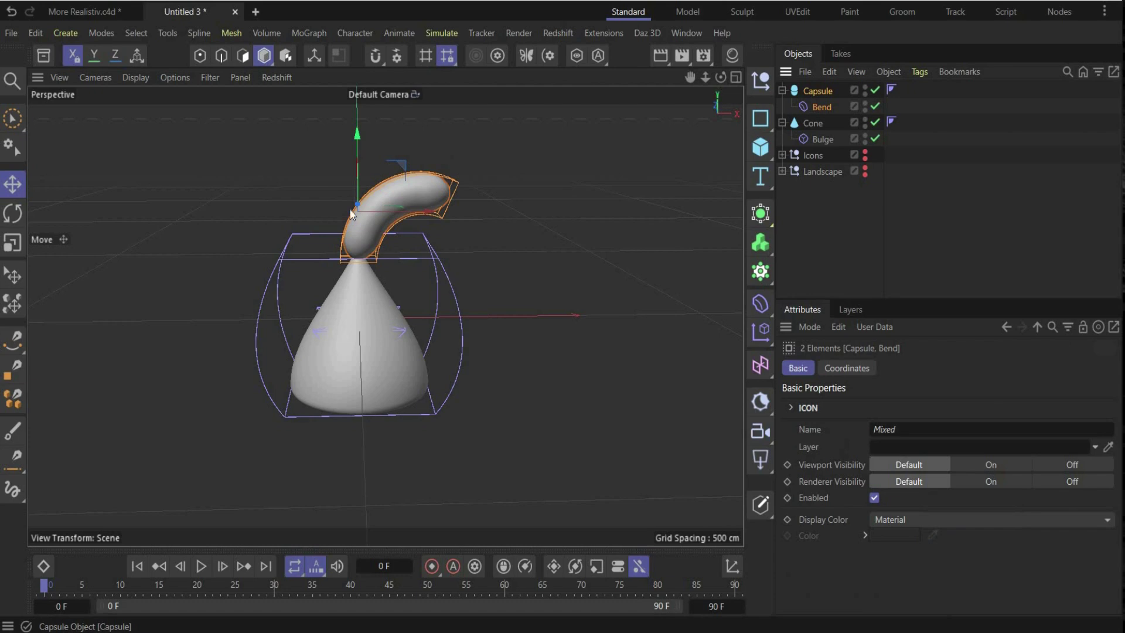
Move the capsule and its Bend deformer down beside the cone to form one arm.
{"action": "mouse_move", "coordinate": [316, 212]}
{"action": "left_mouse_down"}
{"action": "mouse_move", "coordinate": [304, 204]}
{"action": "mouse_move", "coordinate": [314, 235]}
{"action": "left_mouse_up"}
{"action": "left_click_drag", "start_coordinate": [357, 312], "coordinate": [354, 311]}
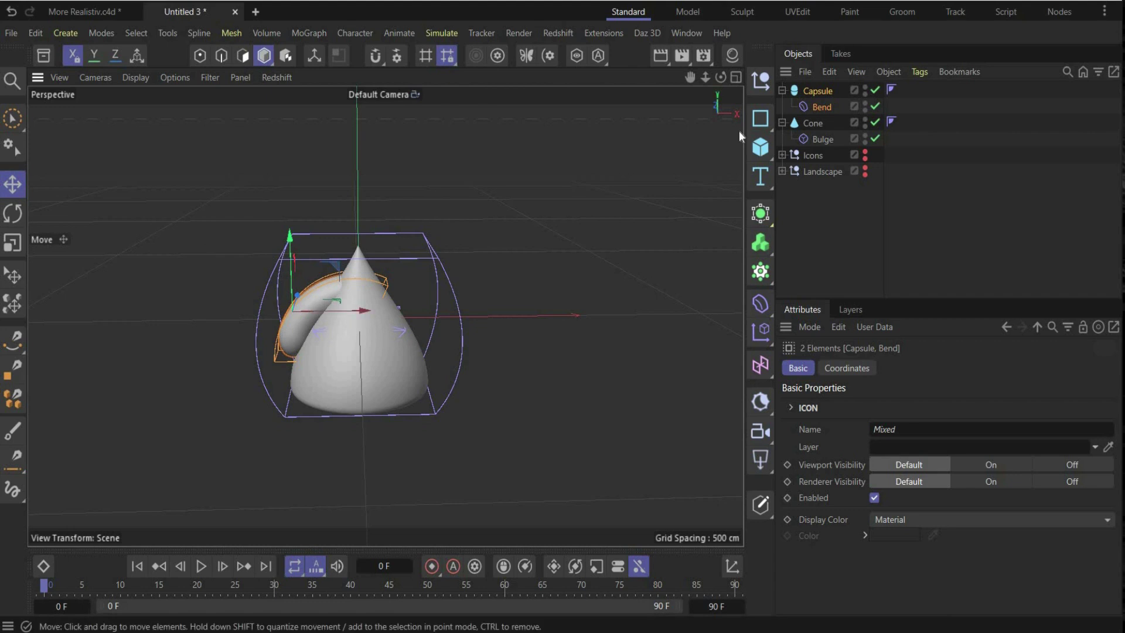
Add a sphere with a 50 cm radius and raise it about 96 cm onto the cone's tip as the head.
{"action": "left_click", "coordinate": [765, 152]}
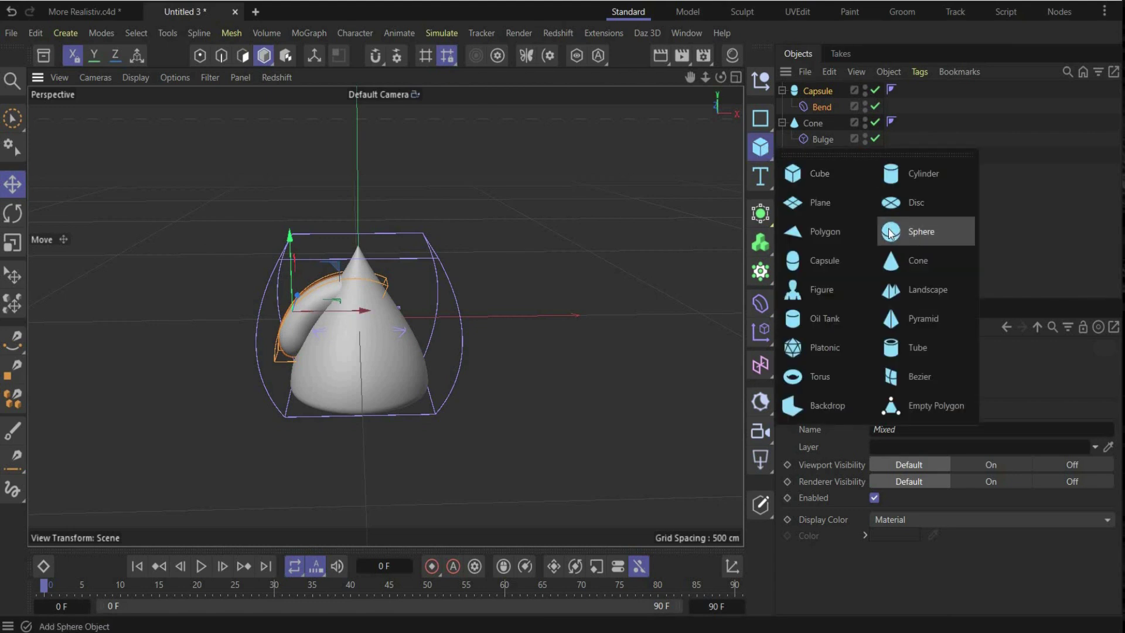
{"action": "left_click", "coordinate": [882, 234]}
{"action": "double_click", "coordinate": [884, 406]}
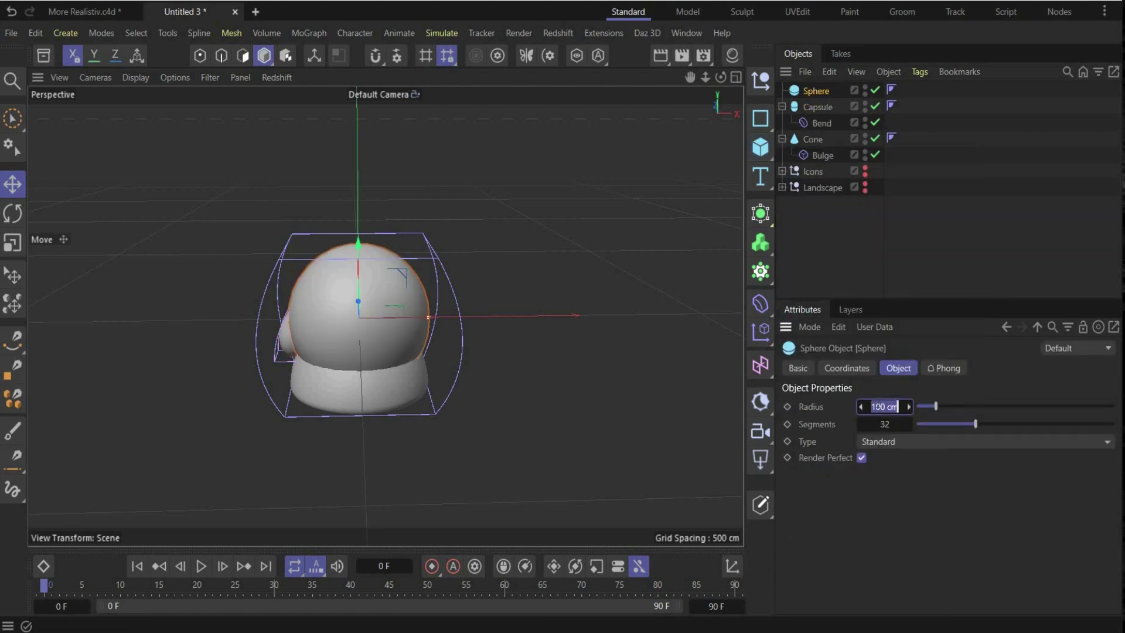
{"action": "type", "text": "50"}
{"action": "key", "text": "Return"}
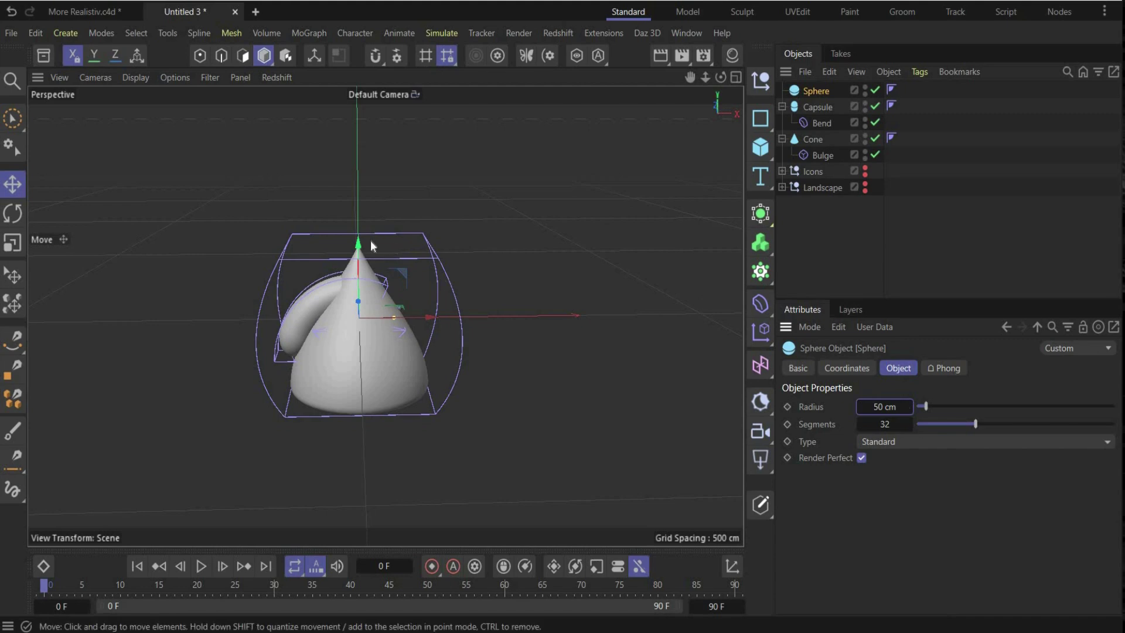
{"action": "left_click_drag", "start_coordinate": [359, 165], "coordinate": [358, 113]}
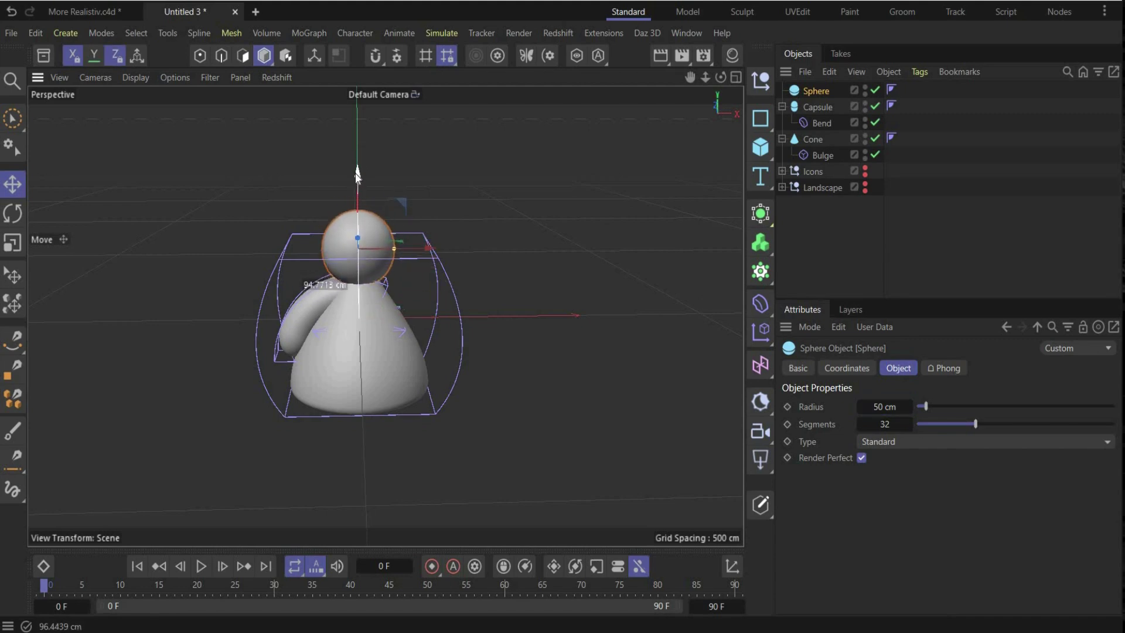
{"action": "left_click", "coordinate": [342, 467]}
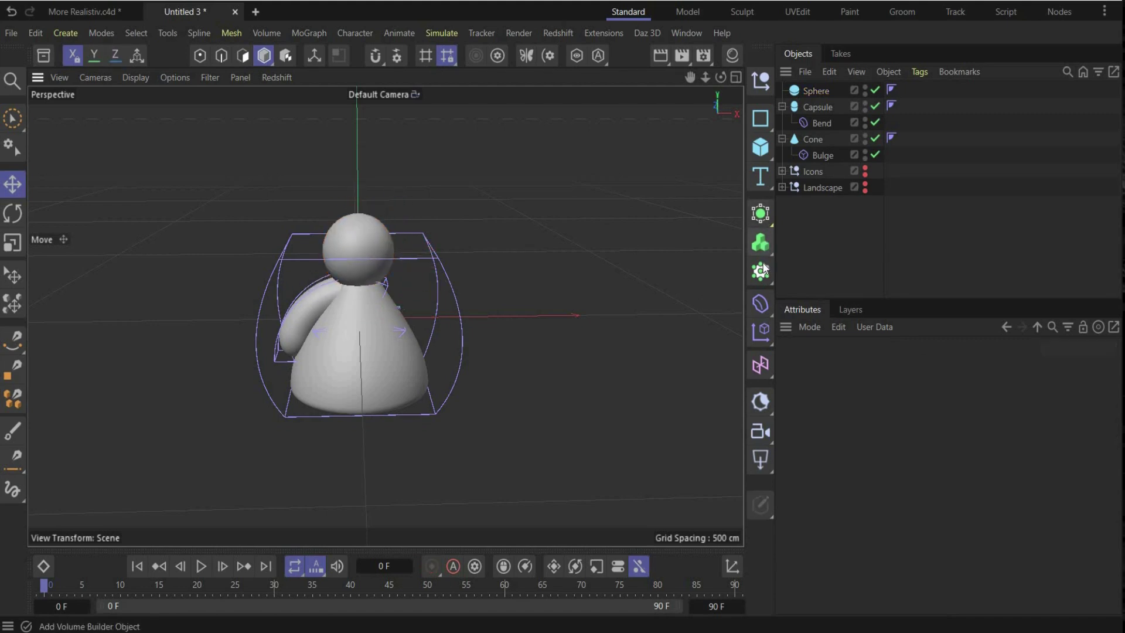
Lower the capsule arm slightly and mirror it to the other side with a Symmetry generator that also contains the sphere.
{"action": "left_click", "coordinate": [299, 319]}
{"action": "left_click_drag", "start_coordinate": [291, 252], "coordinate": [292, 259]}
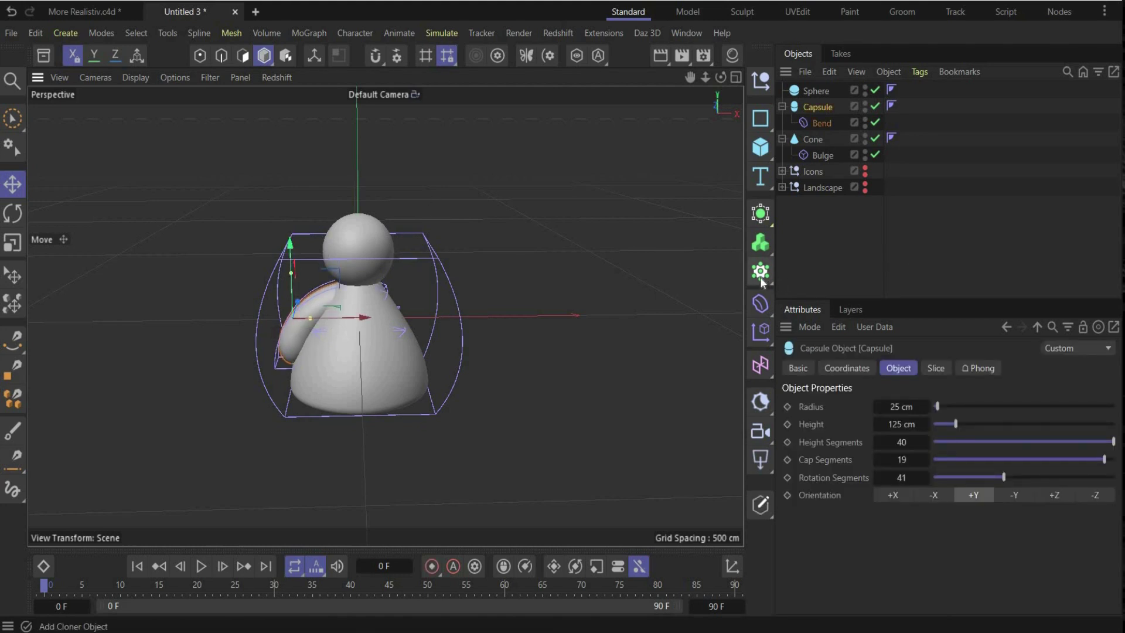
{"action": "left_click", "coordinate": [761, 213]}
{"action": "left_click", "coordinate": [966, 385]}
{"action": "mouse_move", "coordinate": [818, 107]}
{"action": "left_mouse_down"}
{"action": "mouse_move", "coordinate": [810, 120]}
{"action": "mouse_move", "coordinate": [822, 93]}
{"action": "mouse_move", "coordinate": [826, 122]}
{"action": "left_mouse_up"}
{"action": "left_click", "coordinate": [512, 360]}
{"action": "scroll", "coordinate": [469, 323], "scroll_direction": "up", "scroll_amount": 4}
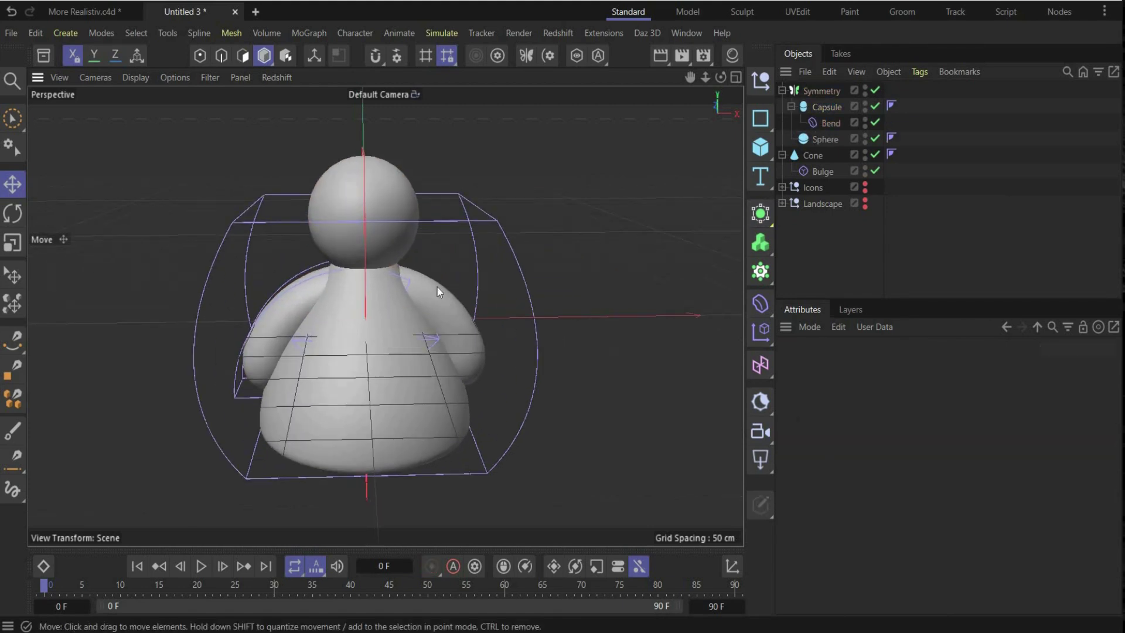
{"action": "left_click", "coordinate": [372, 262]}
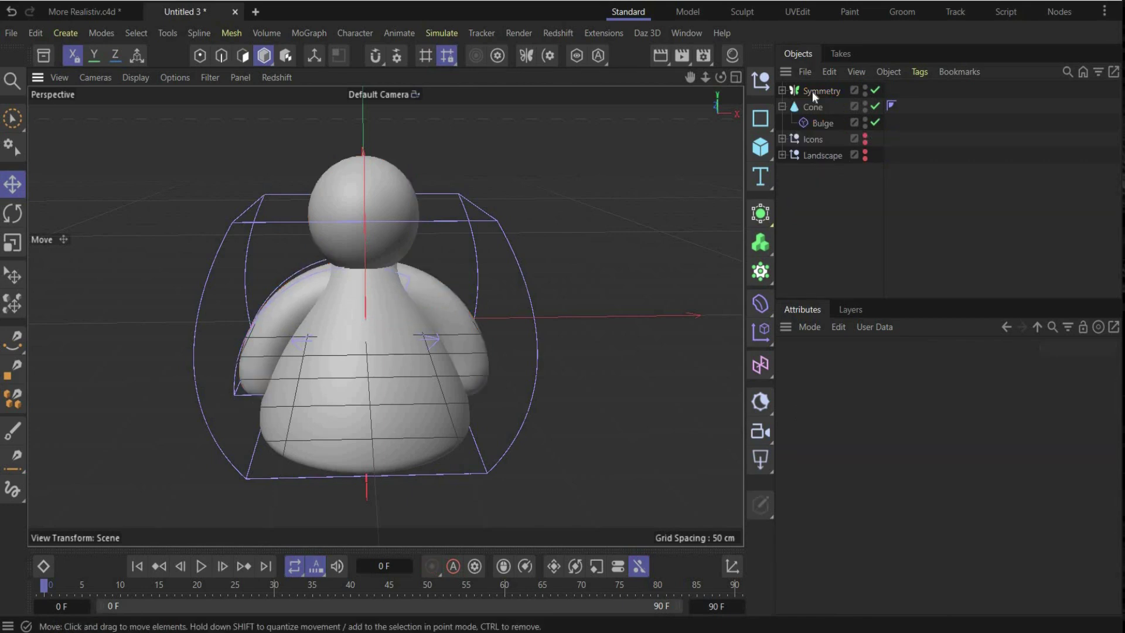
Rename the Symmetry object MSN and move it, together with the cone, into the Icons group.
{"action": "left_click", "coordinate": [813, 91]}
{"action": "double_click", "coordinate": [812, 91]}
{"action": "type", "text": "MSN"}
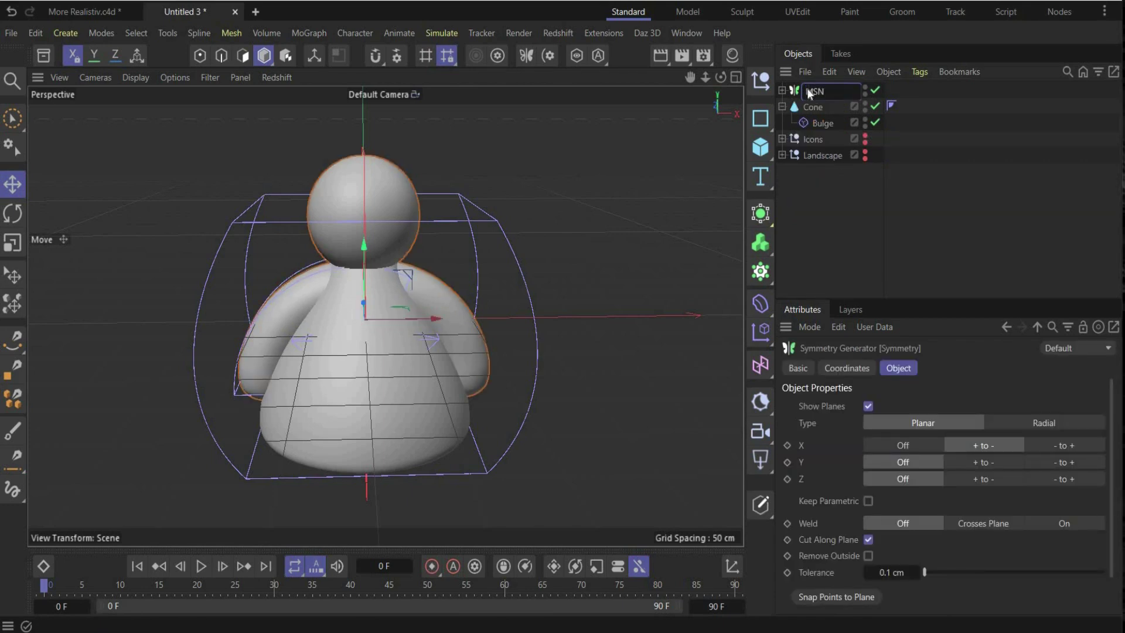
{"action": "key", "text": "Return"}
{"action": "left_click_drag", "start_coordinate": [807, 89], "coordinate": [810, 139]}
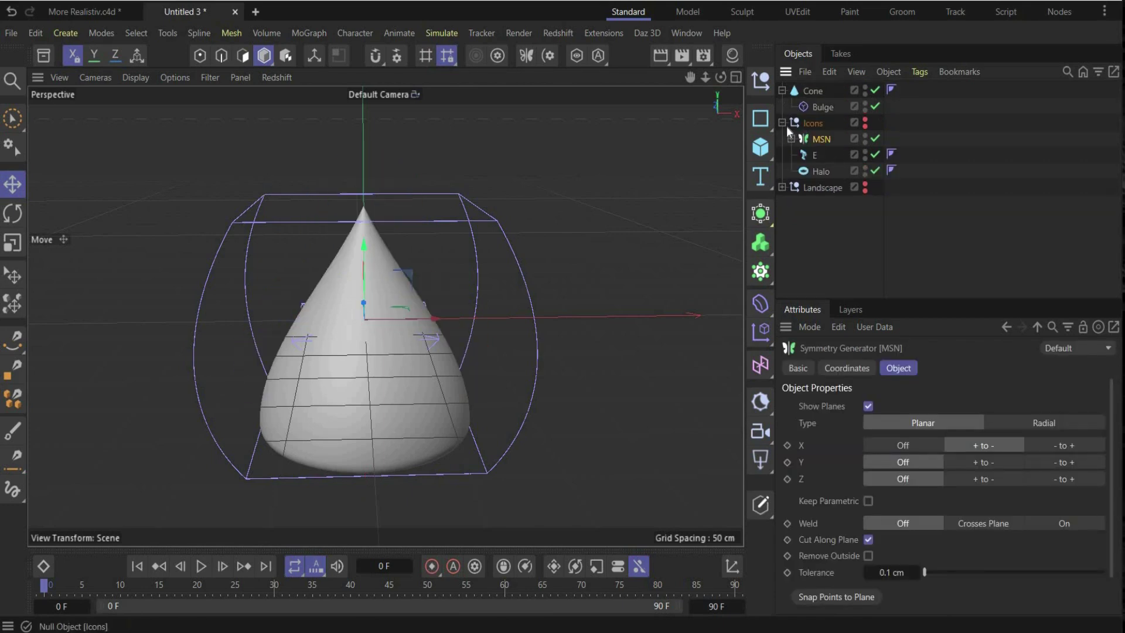
{"action": "left_click", "coordinate": [782, 123]}
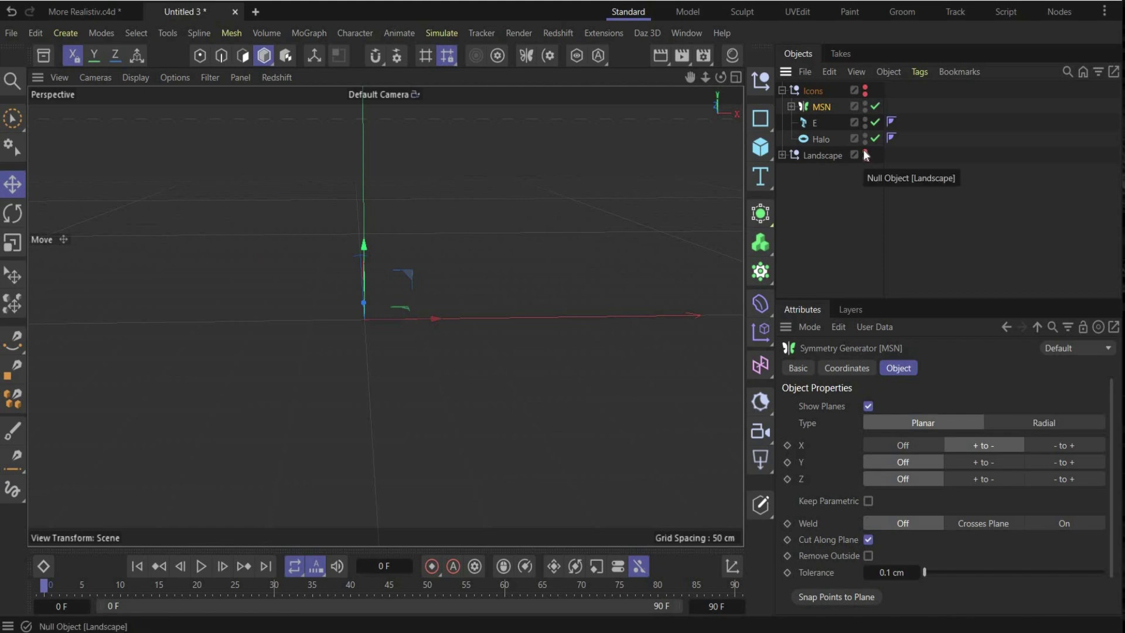
Make the Landscape group visible again in the viewport and in renders.
{"action": "left_click", "coordinate": [864, 152], "text": "alt"}
{"action": "scroll", "coordinate": [213, 195], "scroll_direction": "down", "scroll_amount": 4}
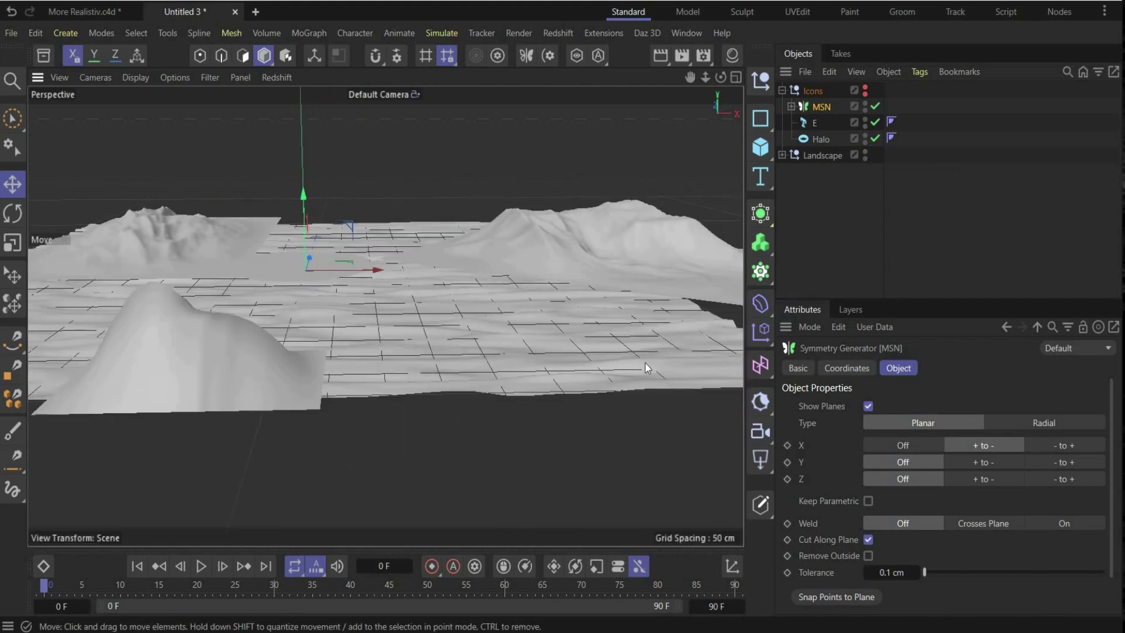
Add a Redshift camera at the current view and look through it.
{"action": "left_click", "coordinate": [756, 431]}
{"action": "left_click", "coordinate": [756, 431]}
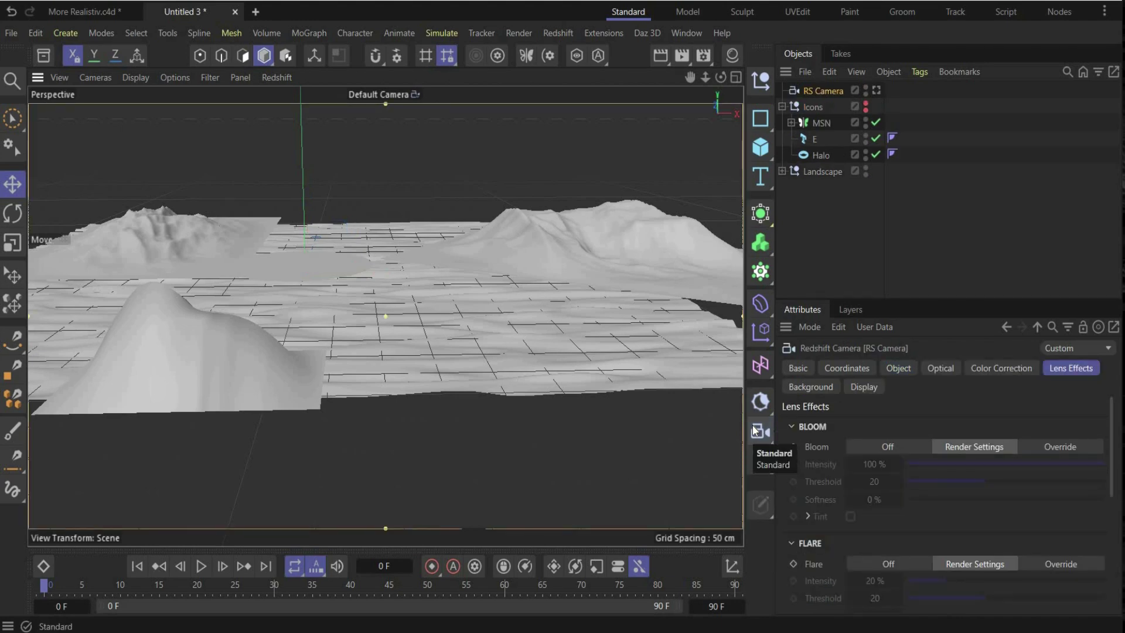
{"action": "left_click", "coordinate": [877, 89]}
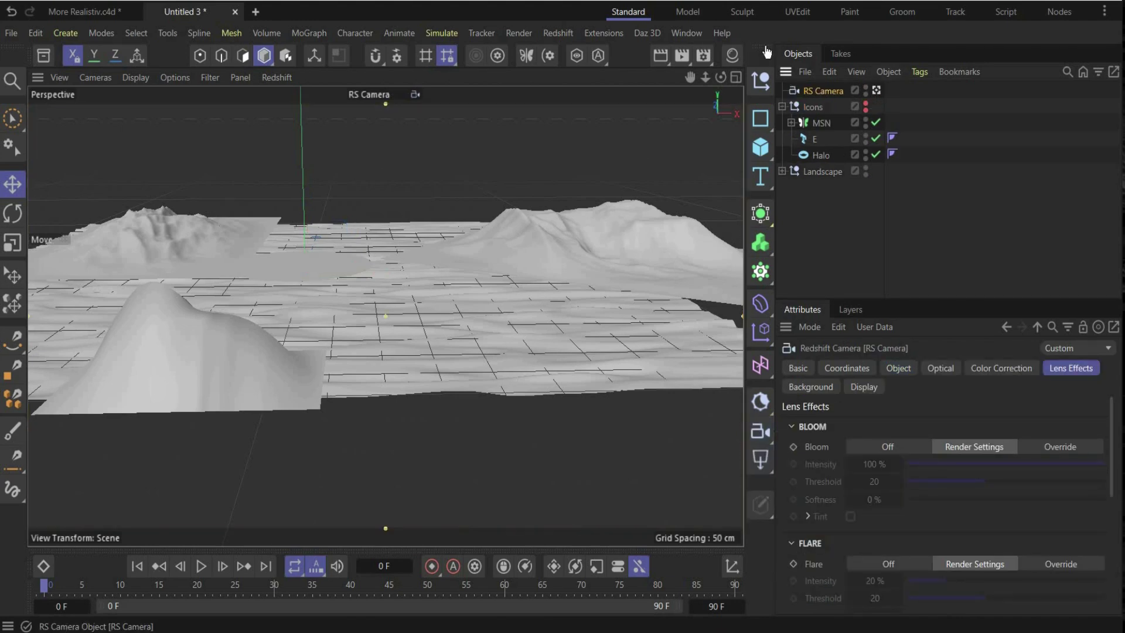
Set the render output size to 1080 by 1350 pixels in the render settings.
{"action": "left_click", "coordinate": [705, 59]}
{"action": "left_click", "coordinate": [585, 111]}
{"action": "type", "text": "1080"}
{"action": "key", "text": "Return"}
{"action": "left_click", "coordinate": [585, 128]}
{"action": "type", "text": "1350"}
{"action": "key", "text": "Return"}
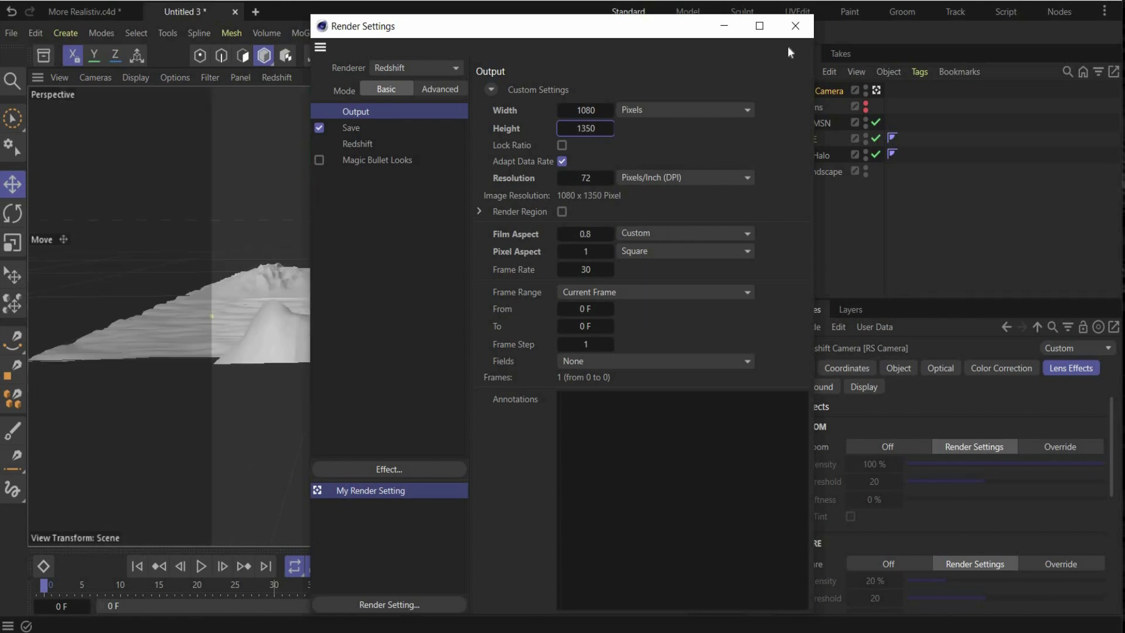
{"action": "left_click", "coordinate": [795, 26]}
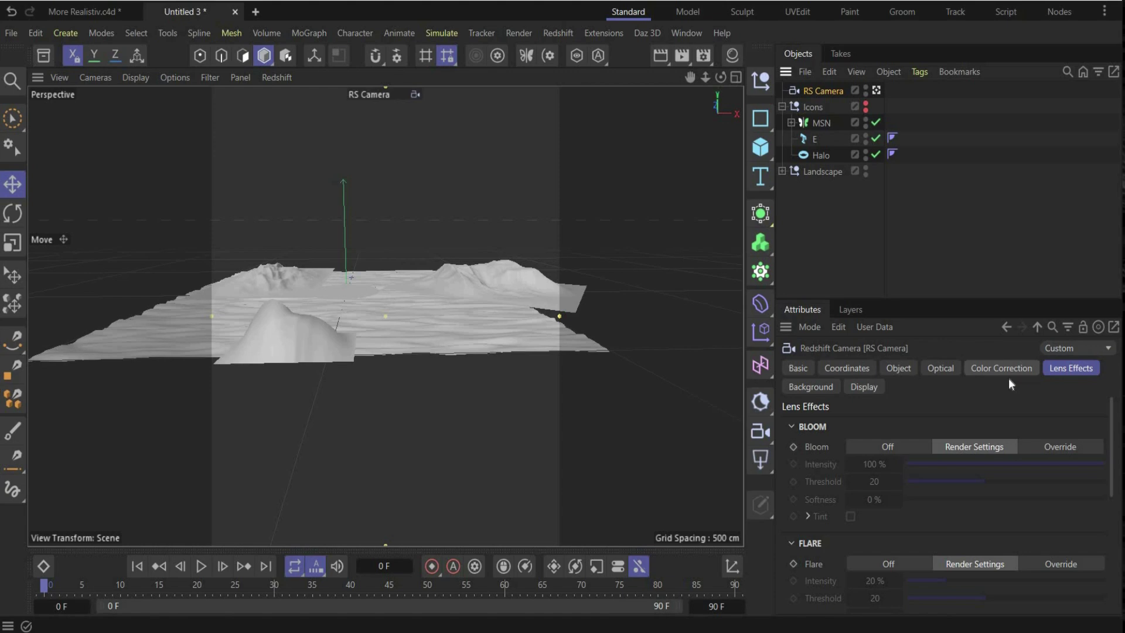
Set the RS Camera's focal length to 33 mm and make the Icons group visible again.
{"action": "left_click", "coordinate": [941, 368]}
{"action": "left_click", "coordinate": [898, 368]}
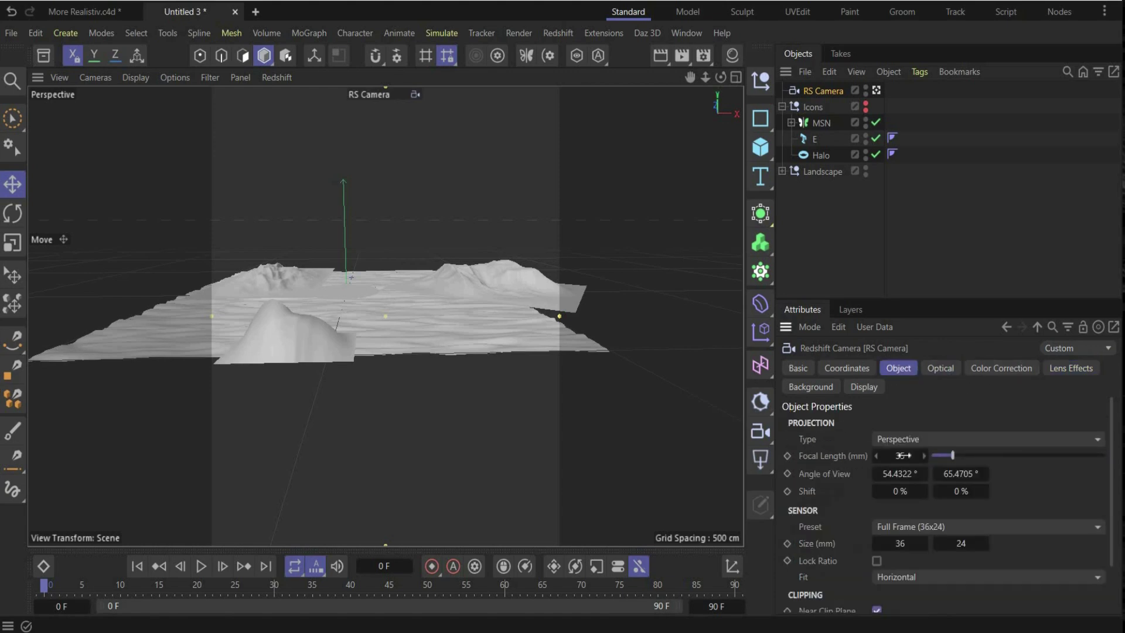
{"action": "left_click", "coordinate": [903, 455]}
{"action": "type", "text": "33"}
{"action": "key", "text": "Return"}
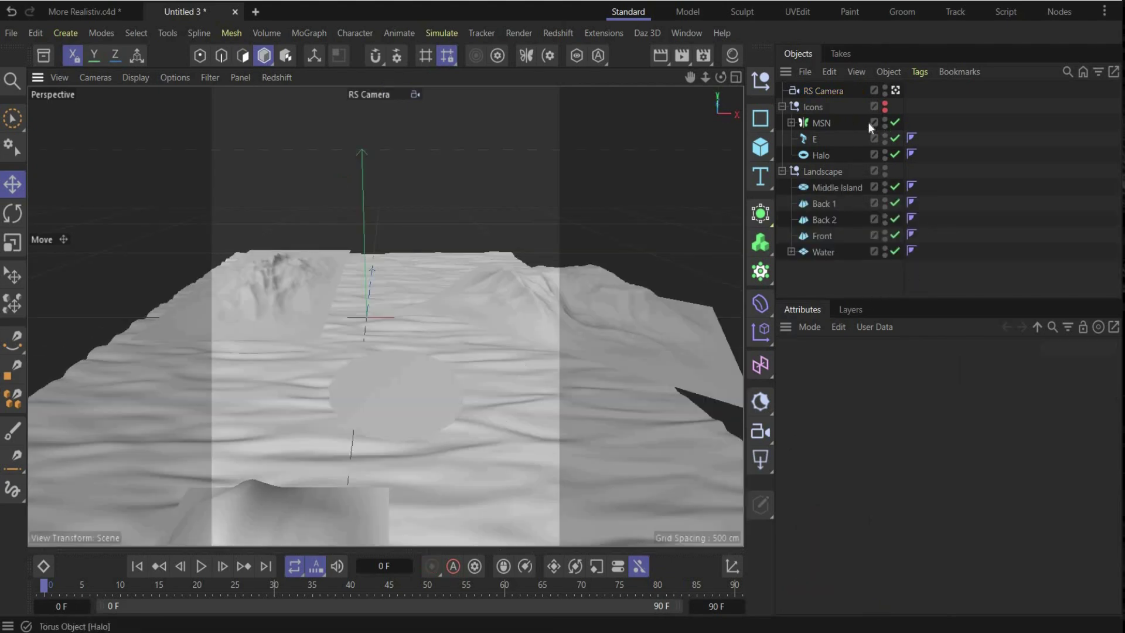
{"action": "left_click", "coordinate": [885, 104]}
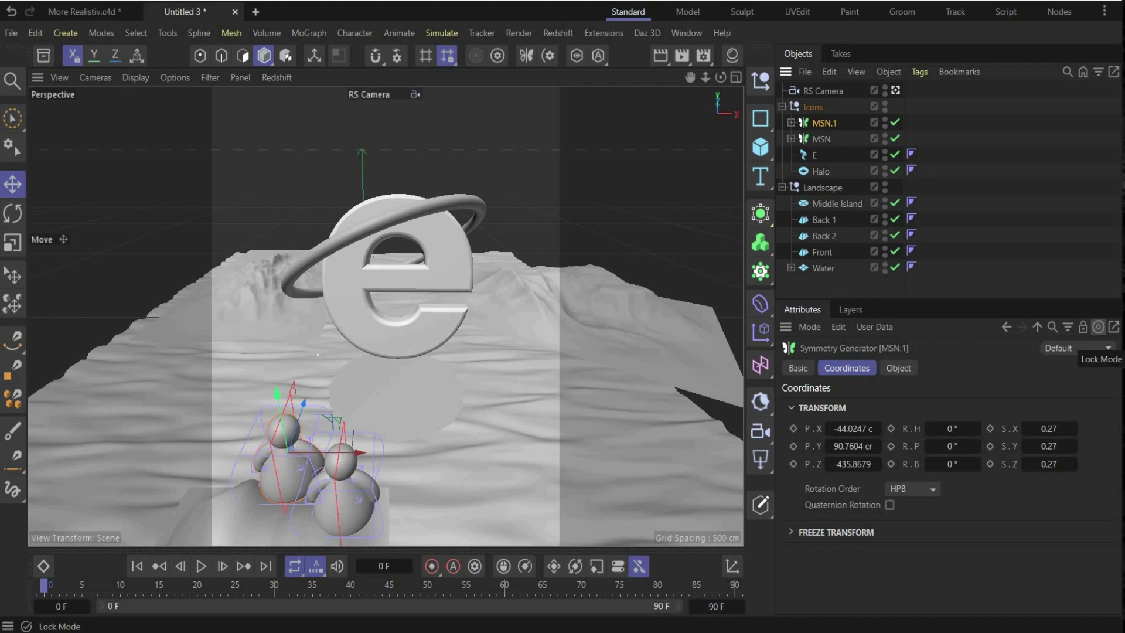
Add a plane with -Z orientation, place it behind the landscape as a backdrop, and enlarge it to fill the camera view.
{"action": "left_click", "coordinate": [761, 147]}
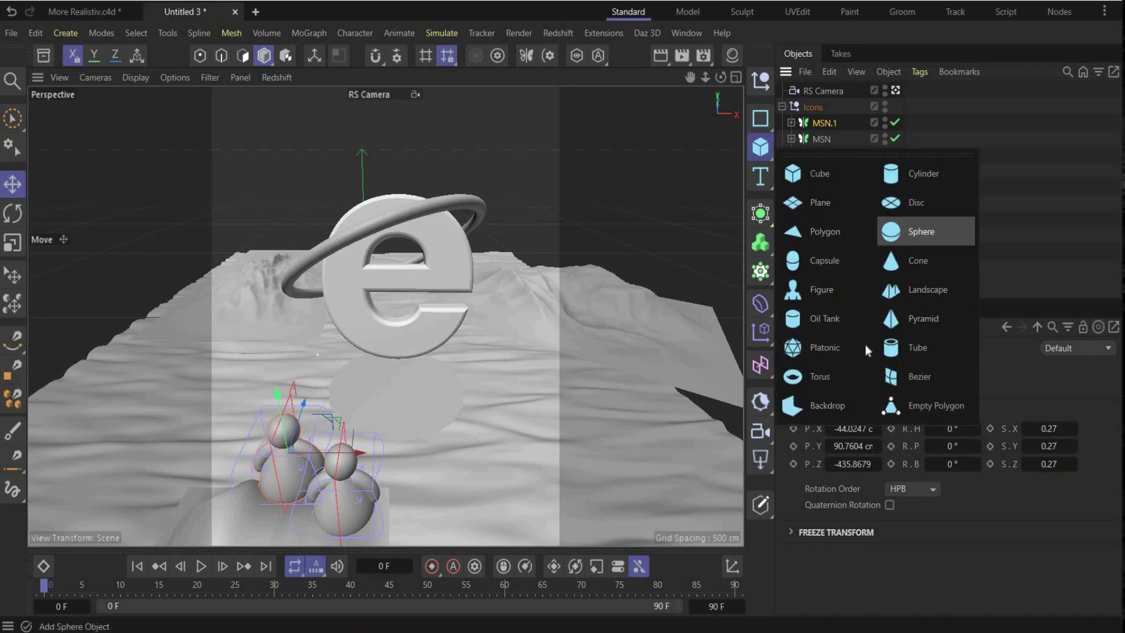
{"action": "left_click", "coordinate": [850, 199]}
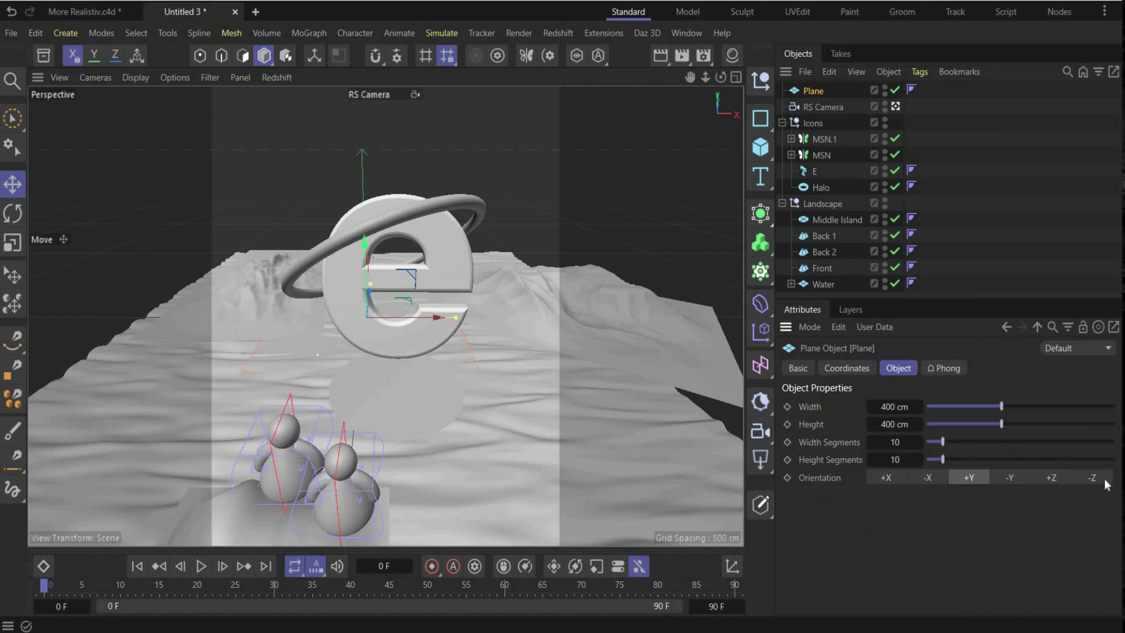
{"action": "left_click", "coordinate": [1104, 478]}
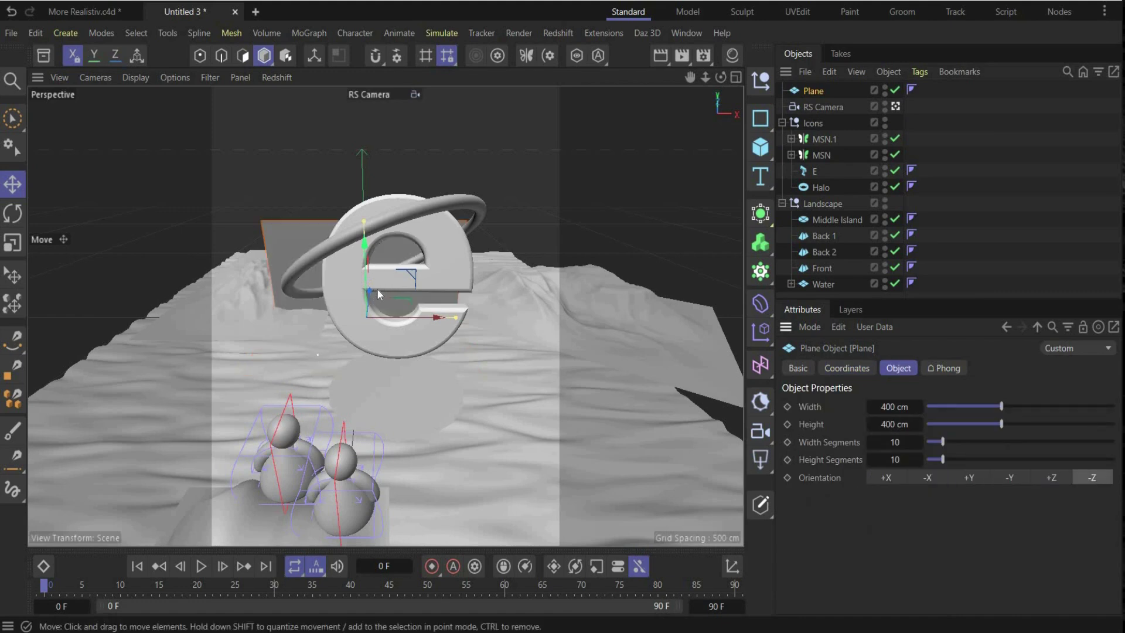
{"action": "left_click_drag", "start_coordinate": [373, 291], "coordinate": [371, 284]}
{"action": "left_click_drag", "start_coordinate": [181, 375], "coordinate": [357, 386], "text": "alt"}
{"action": "left_click_drag", "start_coordinate": [154, 336], "coordinate": [36, 319]}
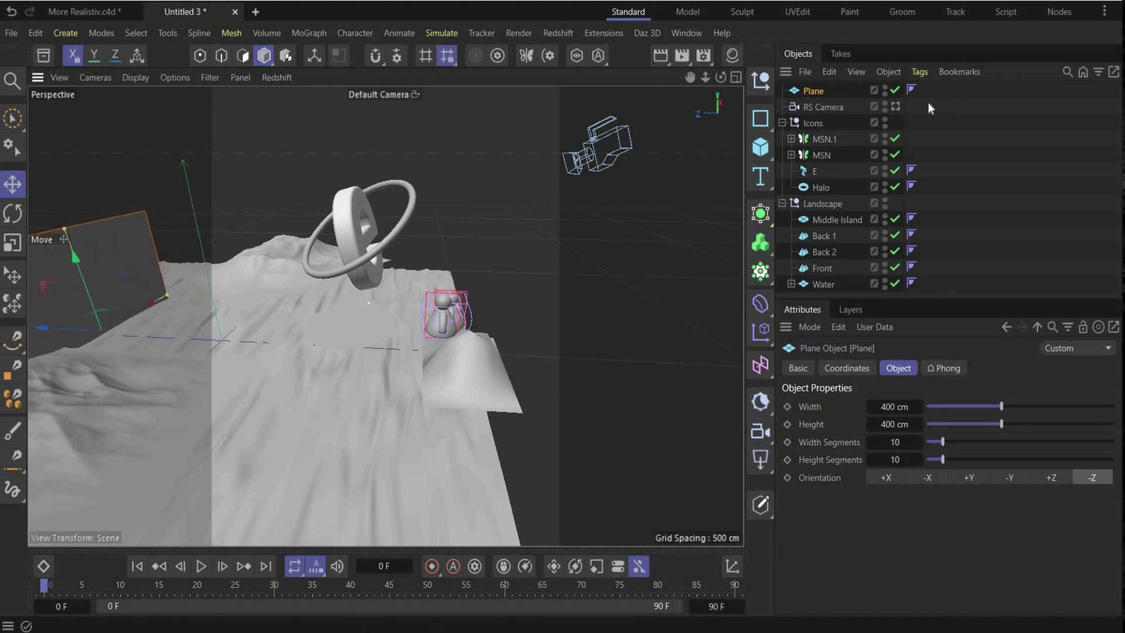
{"action": "left_click", "coordinate": [895, 106]}
{"action": "left_click_drag", "start_coordinate": [443, 273], "coordinate": [553, 272]}
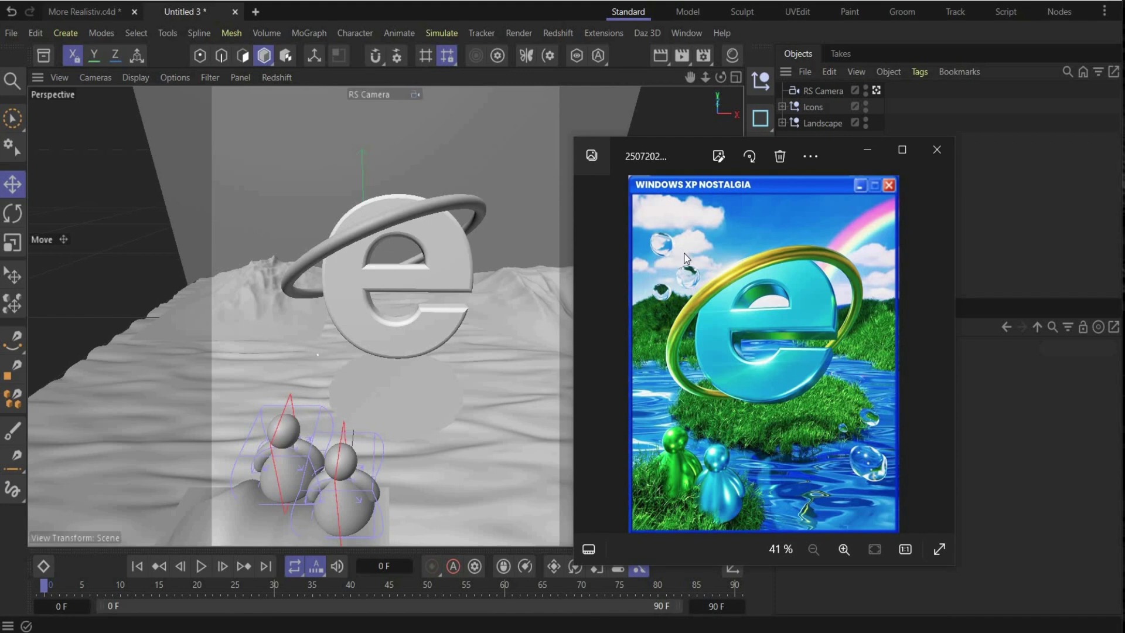
Put the reference image away and add a null named Bubbles.
{"action": "left_click", "coordinate": [866, 150]}
{"action": "left_click", "coordinate": [758, 82]}
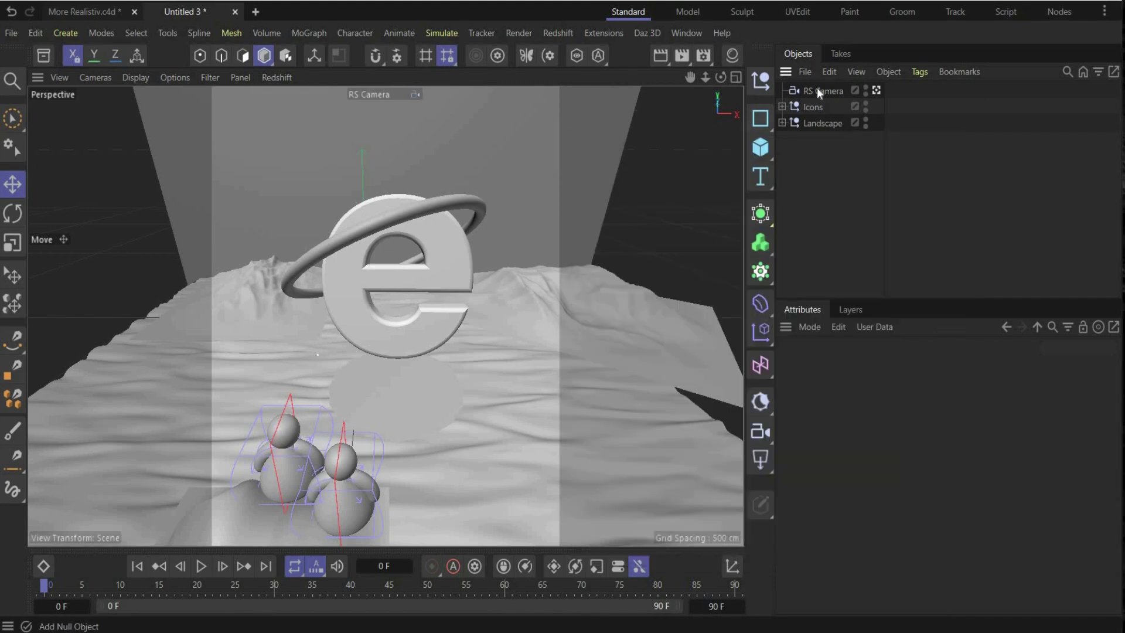
{"action": "double_click", "coordinate": [817, 91]}
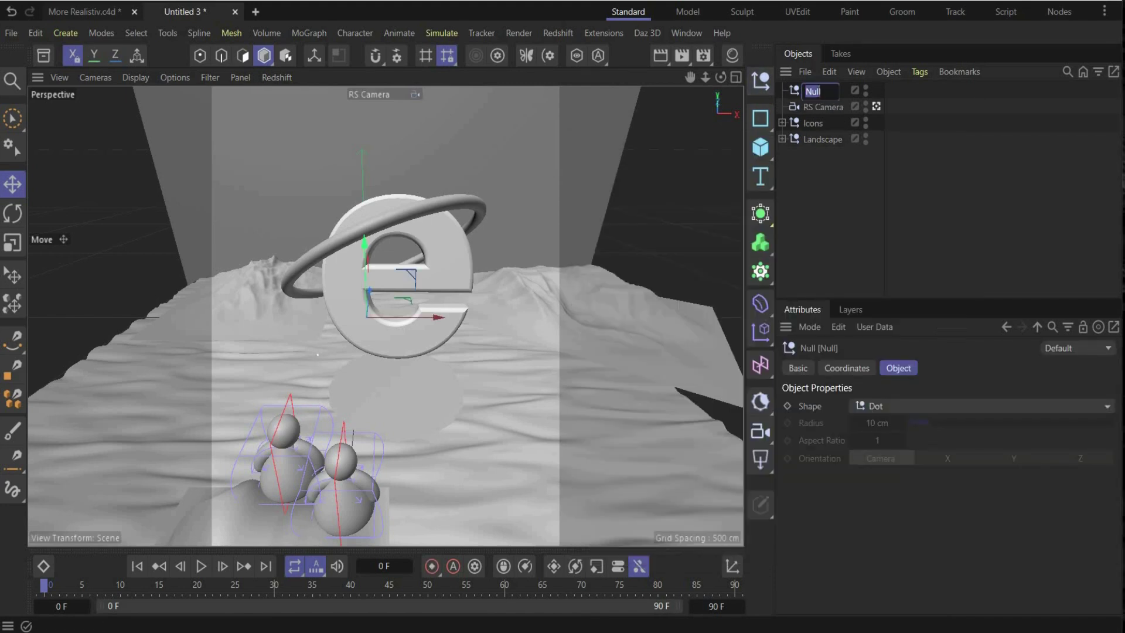
{"action": "type", "text": "E"}
{"action": "type", "text": "ubbles"}
Add a sphere with a 15 cm radius inside the Bubbles null and place it above and to the left of the "e" logo.
{"action": "left_click", "coordinate": [760, 146]}
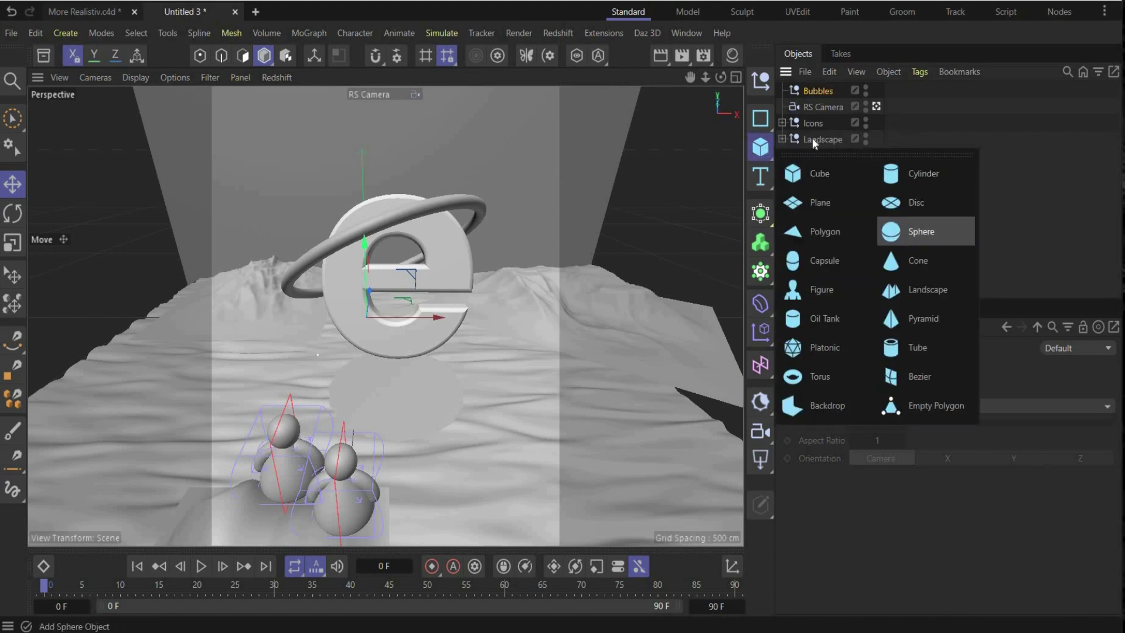
{"action": "left_click", "coordinate": [902, 230]}
{"action": "left_click_drag", "start_coordinate": [815, 92], "coordinate": [817, 106]}
{"action": "left_click_drag", "start_coordinate": [431, 314], "coordinate": [269, 120]}
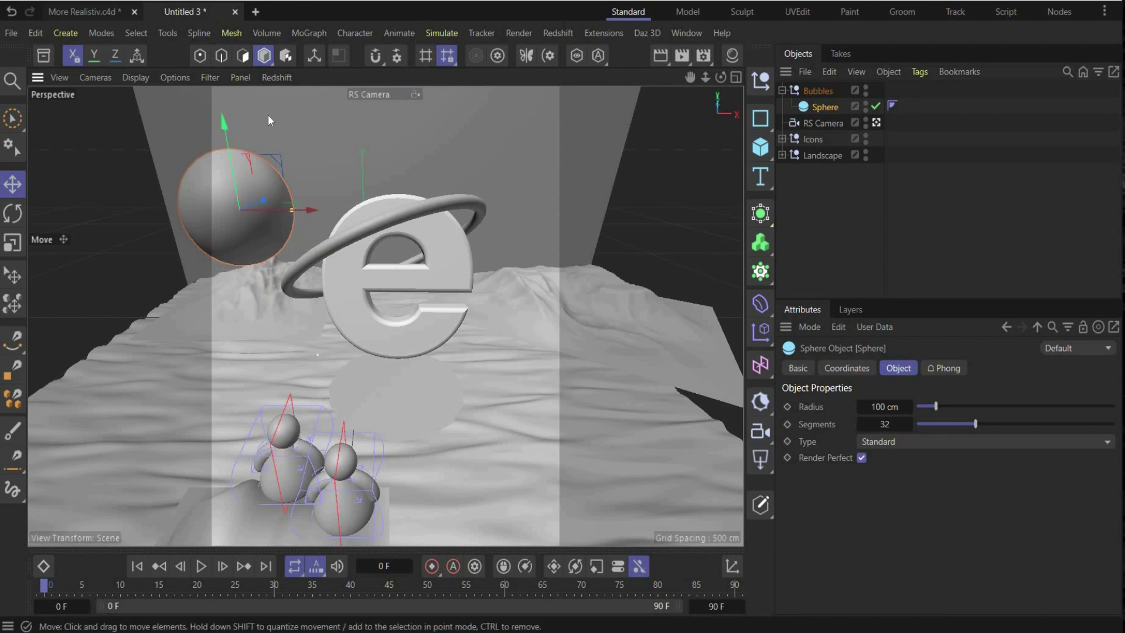
{"action": "double_click", "coordinate": [885, 407]}
{"action": "type", "text": "15"}
{"action": "key", "text": "Return"}
{"action": "left_click_drag", "start_coordinate": [308, 210], "coordinate": [339, 210]}
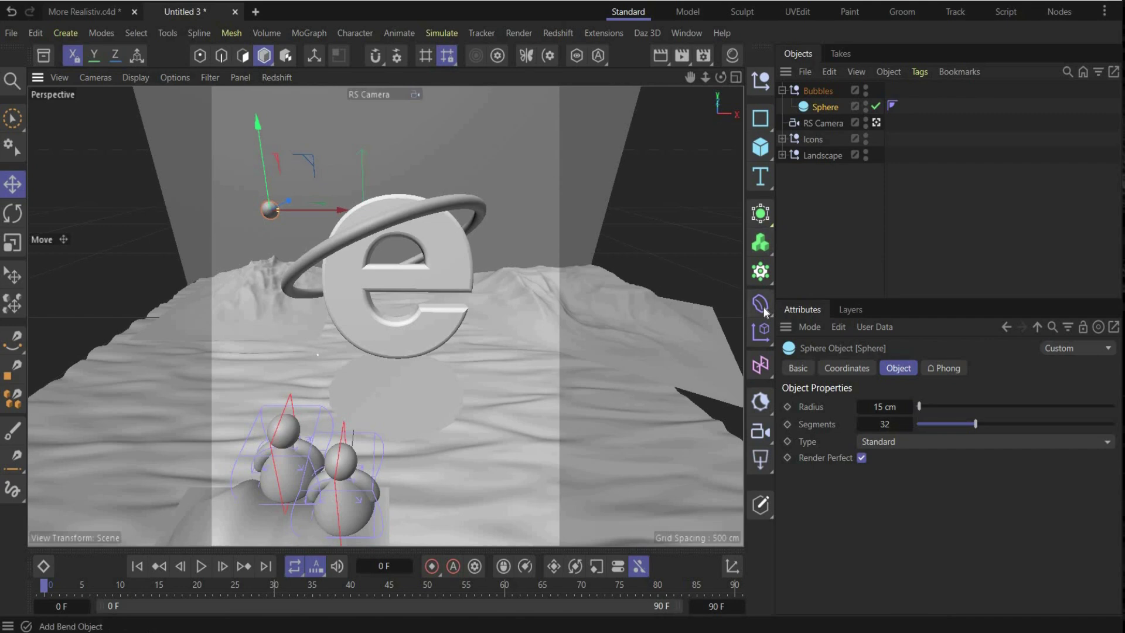
Add a Displacer deformer under the bubble sphere and assign it a Noise shader.
{"action": "left_click", "coordinate": [763, 307]}
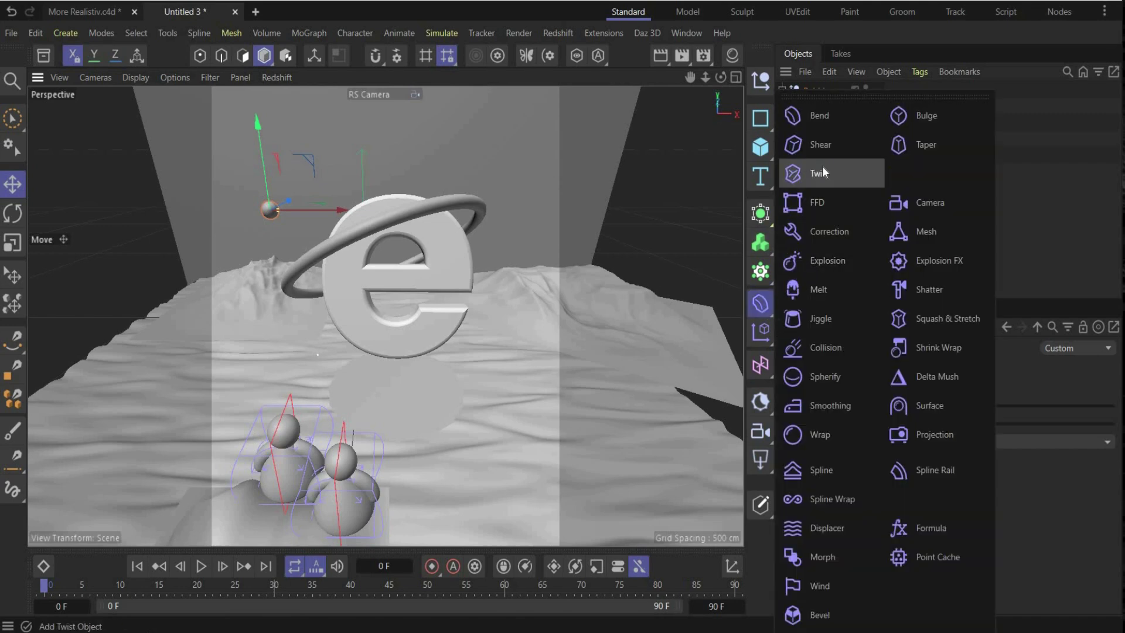
{"action": "left_click", "coordinate": [827, 527]}
{"action": "mouse_move", "coordinate": [817, 88]}
{"action": "left_mouse_down"}
{"action": "mouse_move", "coordinate": [821, 140]}
{"action": "mouse_move", "coordinate": [822, 122]}
{"action": "left_mouse_up"}
{"action": "left_click", "coordinate": [941, 368]}
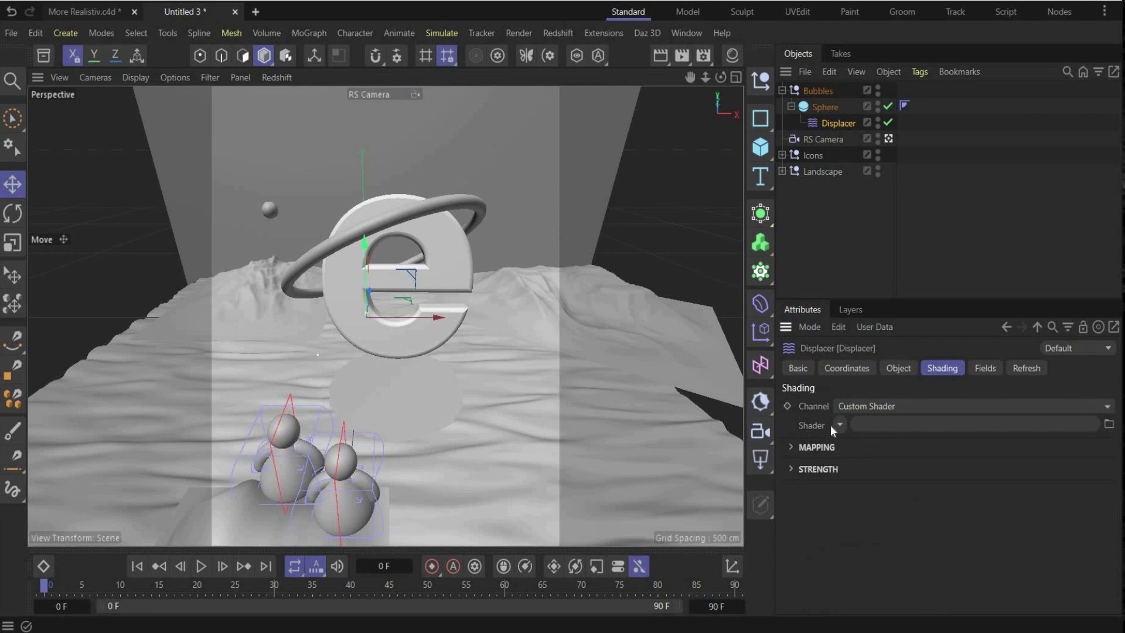
{"action": "left_click", "coordinate": [840, 424]}
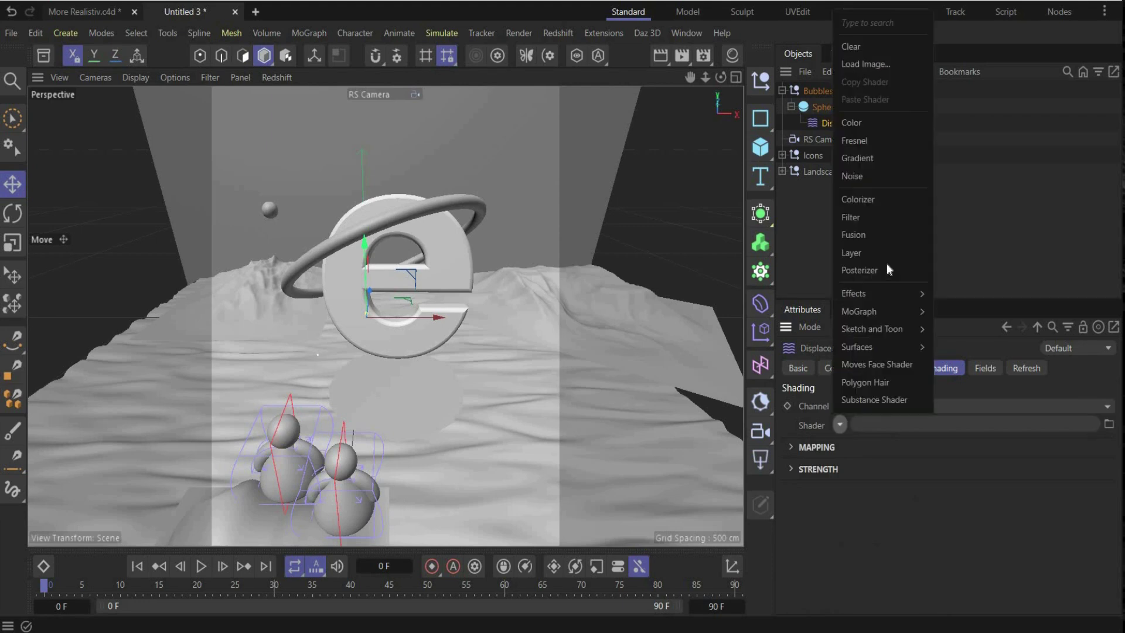
{"action": "left_click", "coordinate": [895, 174]}
Set the Displacer's noise type to VL Noise with a global scale of 220 % and an animation speed of 1.
{"action": "left_click", "coordinate": [850, 475]}
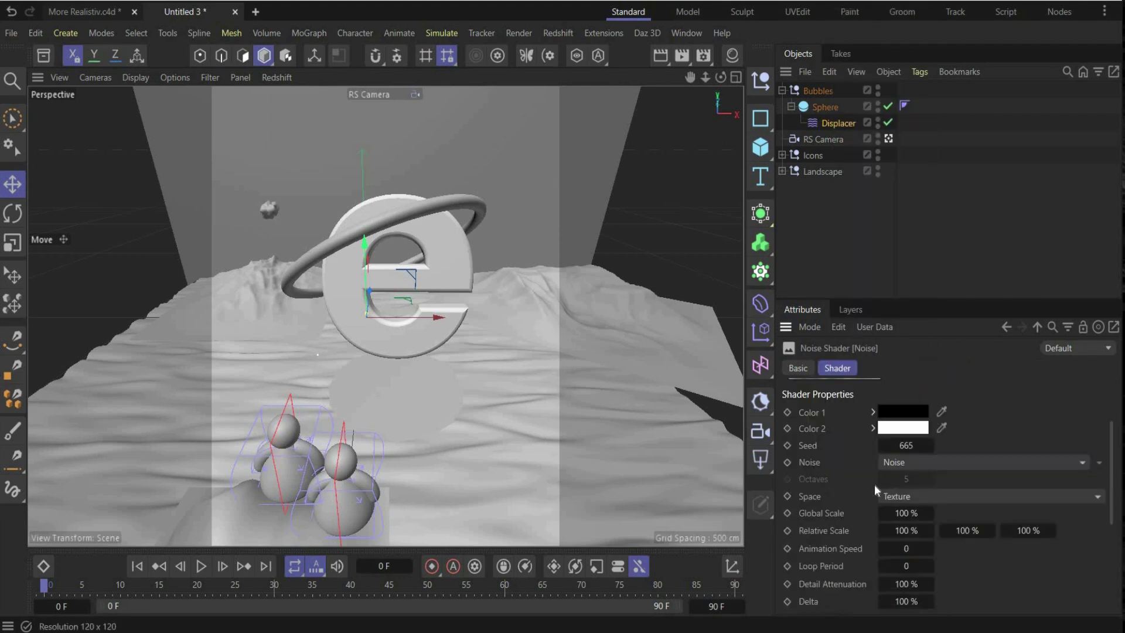
{"action": "left_click", "coordinate": [894, 466]}
{"action": "left_click", "coordinate": [933, 479]}
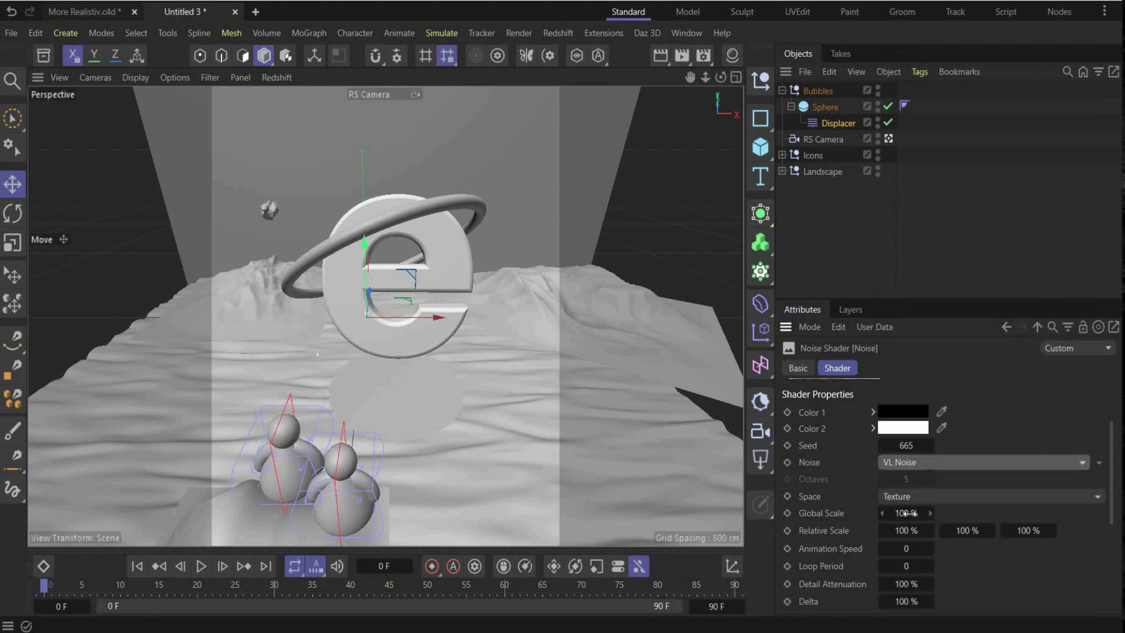
{"action": "double_click", "coordinate": [907, 513]}
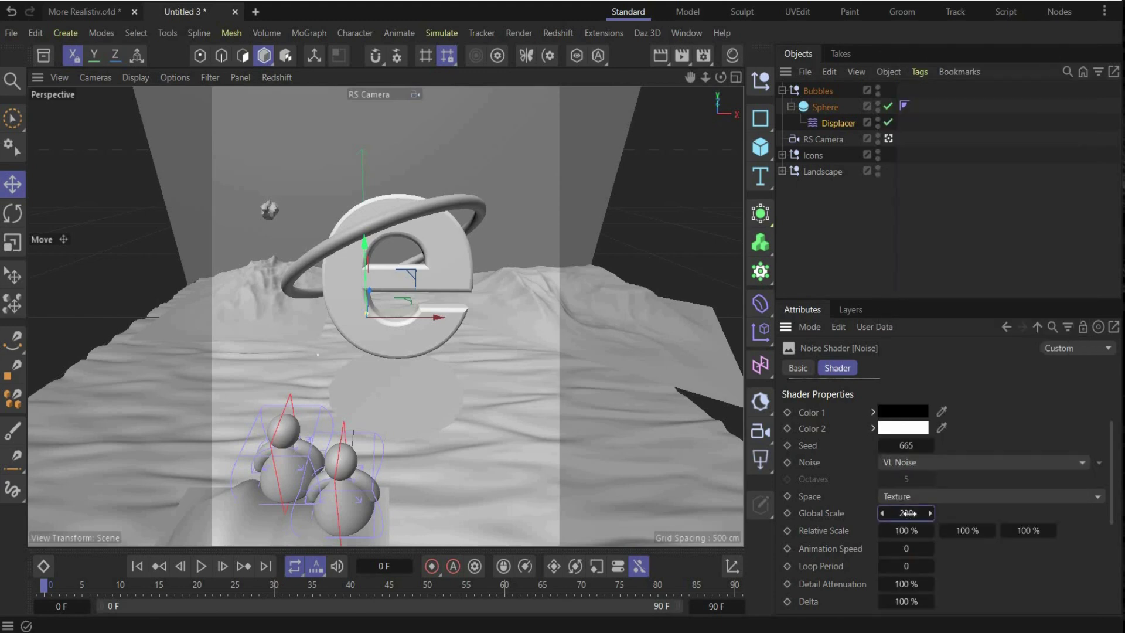
{"action": "type", "text": "220"}
{"action": "key", "text": "Return"}
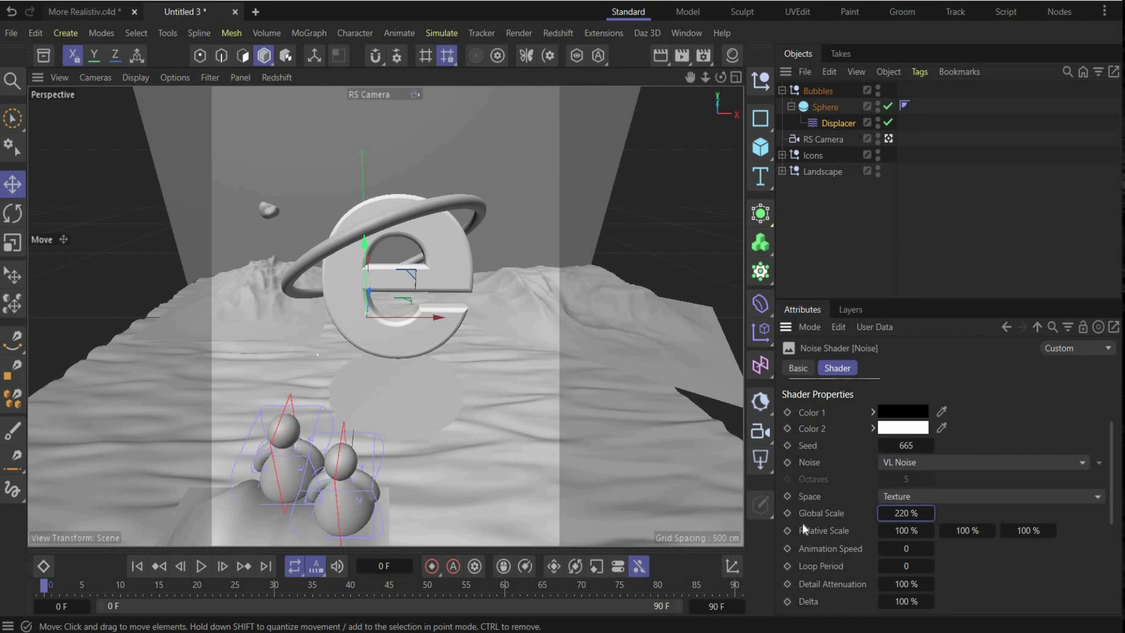
{"action": "left_click", "coordinate": [907, 549]}
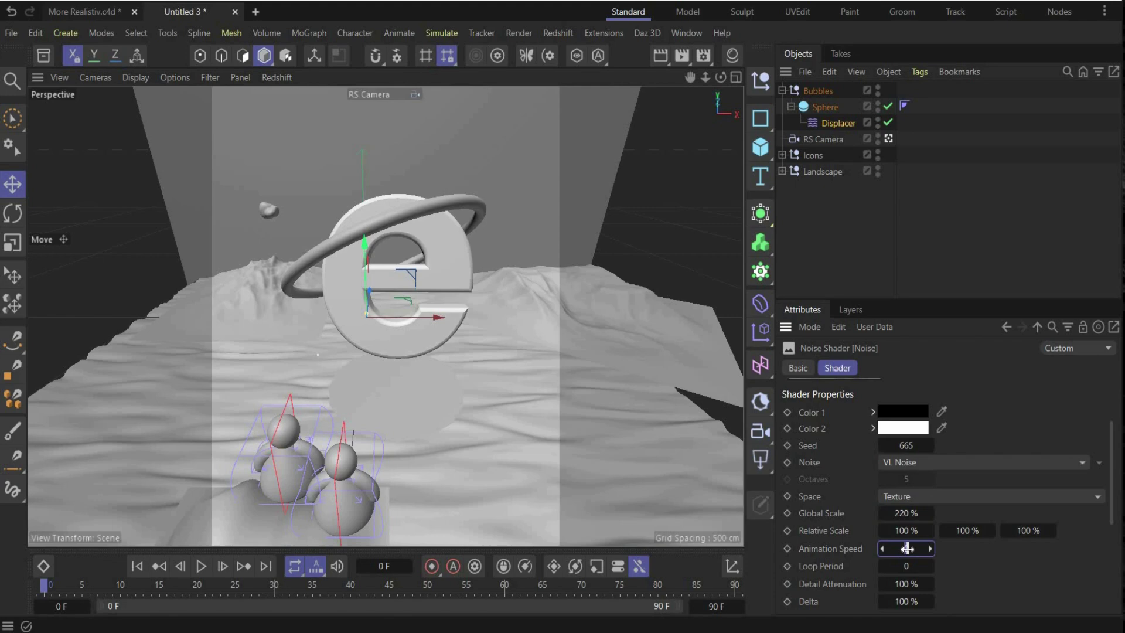
{"action": "type", "text": "1"}
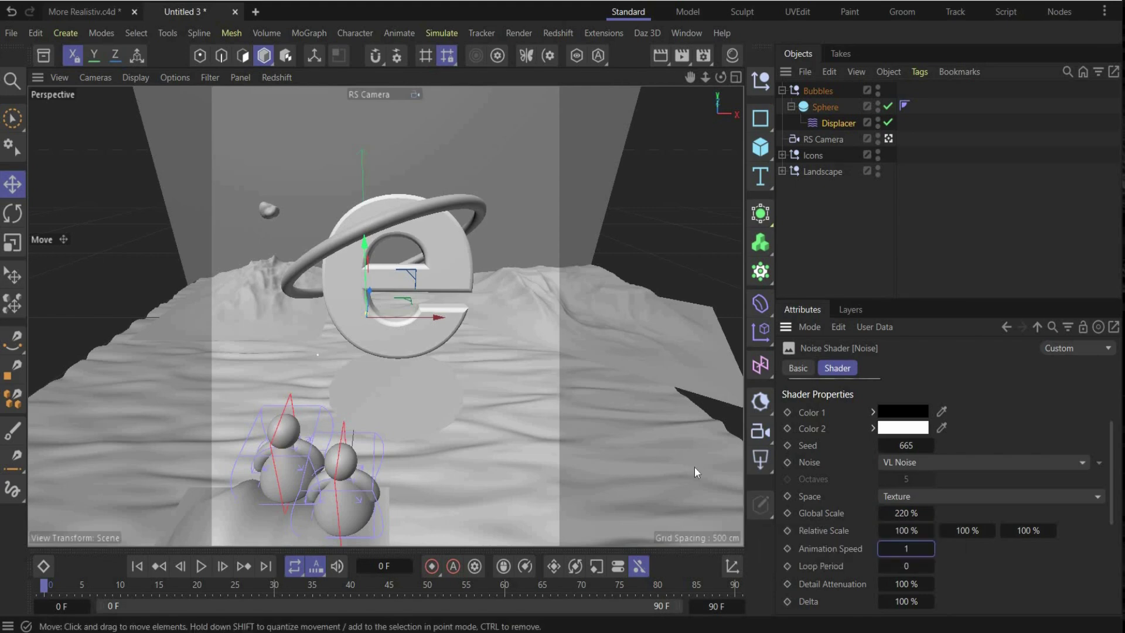
Duplicate the displaced sphere within Bubbles, set the copy's radius to 10 cm, and move it just below the original.
{"action": "left_click", "coordinate": [791, 106]}
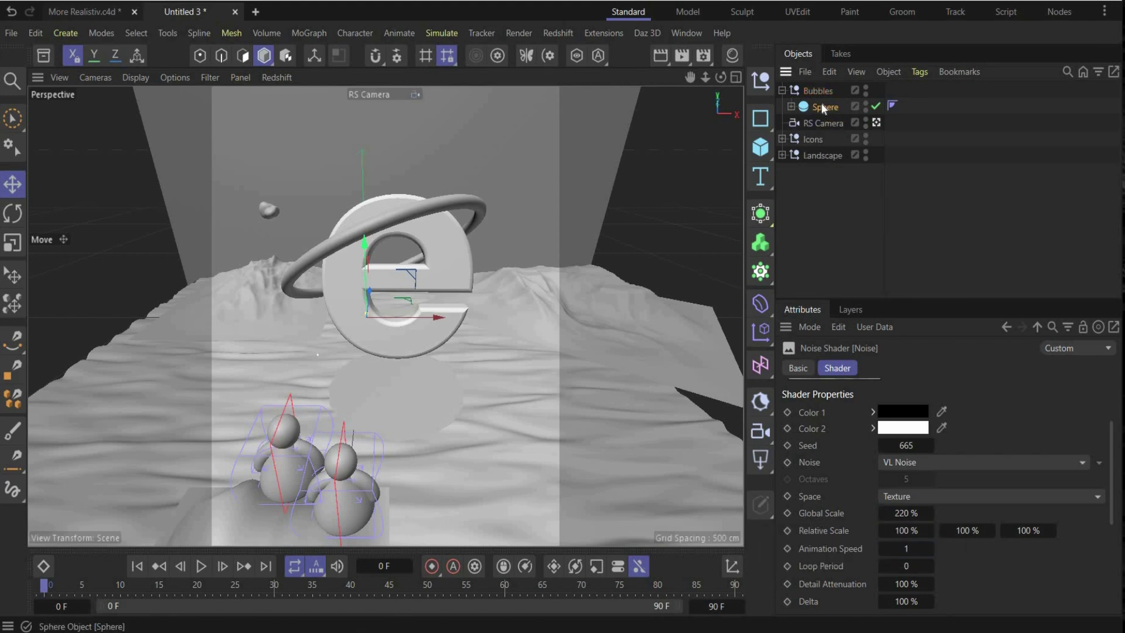
{"action": "left_click", "coordinate": [822, 106]}
{"action": "key", "text": "ctrl+c"}
{"action": "key", "text": "ctrl+v"}
{"action": "left_click", "coordinate": [884, 404]}
{"action": "double_click", "coordinate": [885, 404]}
{"action": "key", "text": "BackSpace"}
{"action": "type", "text": "10"}
{"action": "key", "text": "Return"}
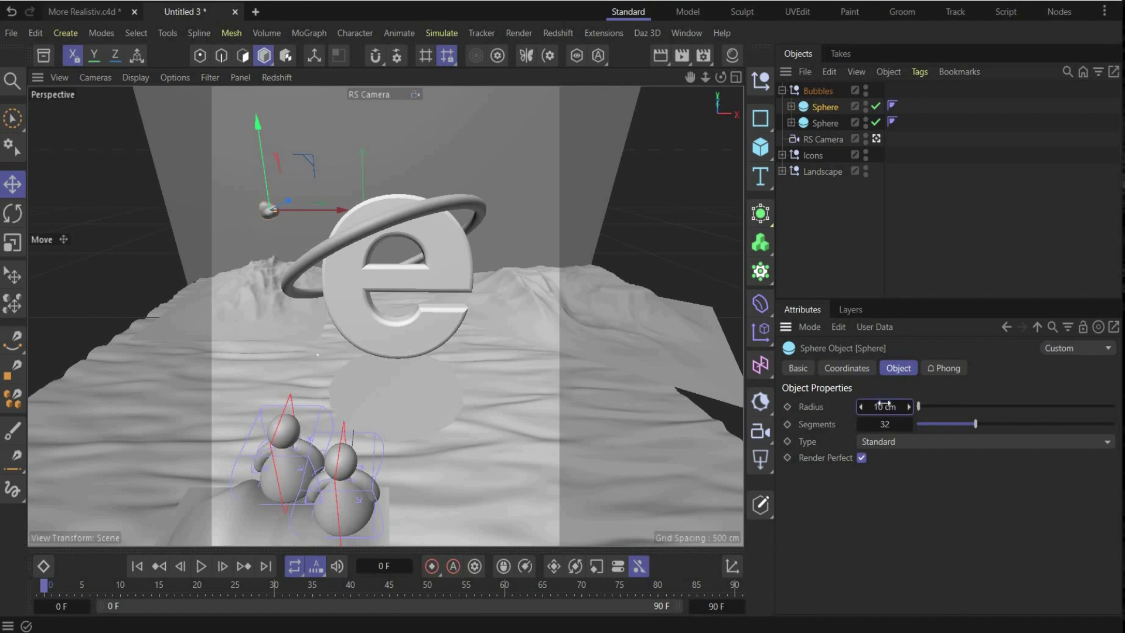
{"action": "left_click_drag", "start_coordinate": [257, 123], "coordinate": [262, 152]}
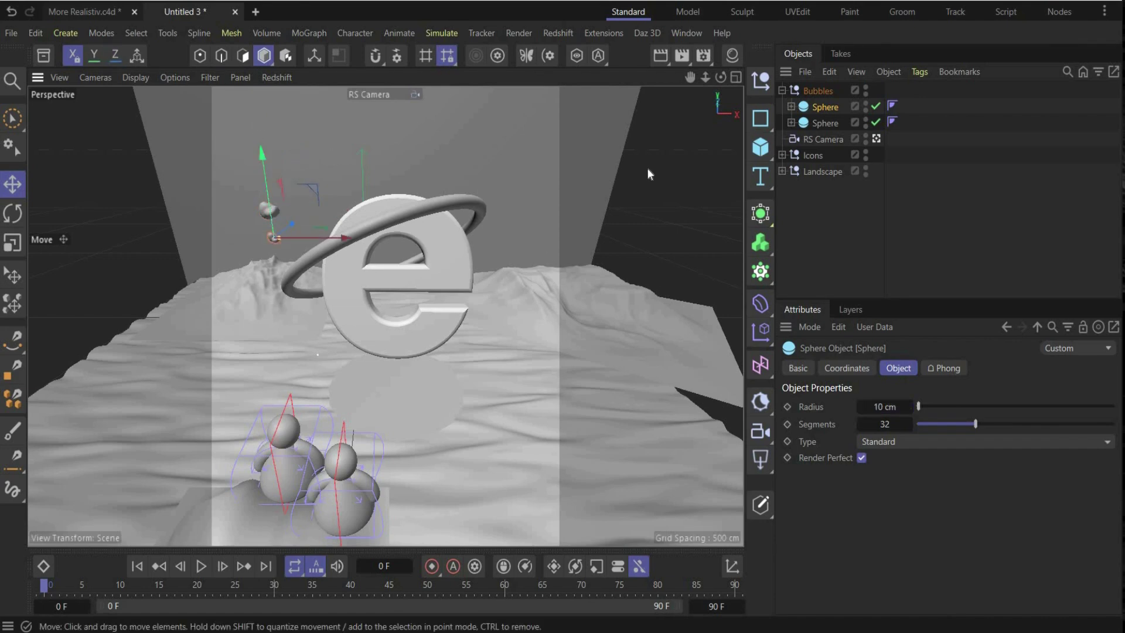
Duplicate the 10 cm sphere into Bubbles, set the copy's radius to 5 cm, and move it above the other two.
{"action": "left_click", "coordinate": [824, 110]}
{"action": "key", "text": "ctrl+c"}
{"action": "key", "text": "ctrl+v"}
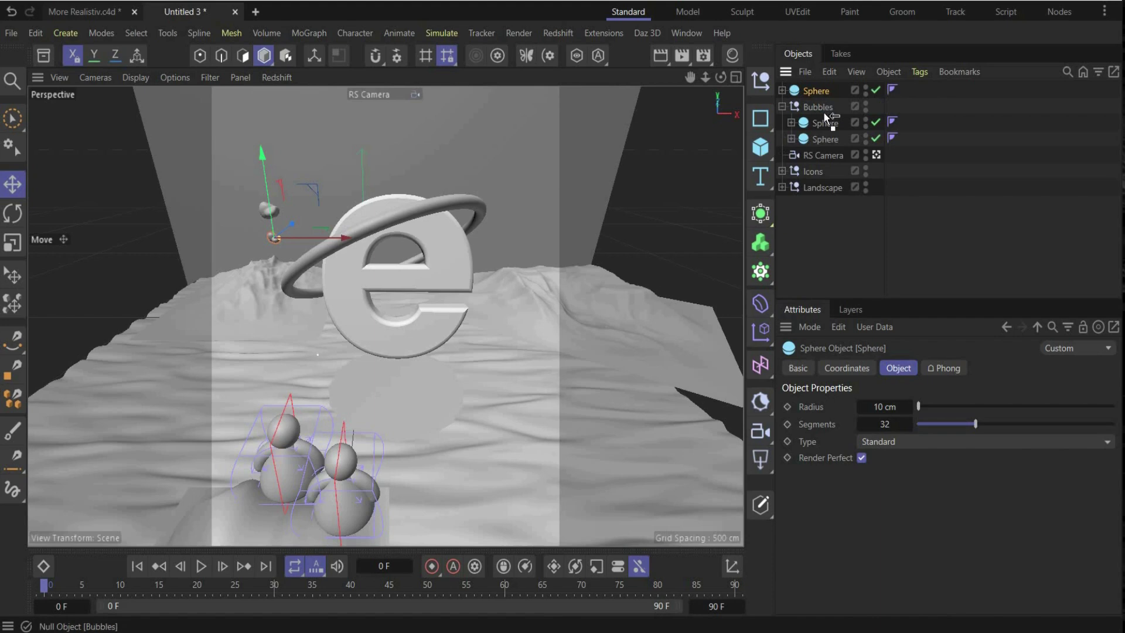
{"action": "left_click", "coordinate": [885, 406]}
{"action": "type", "text": "5"}
{"action": "key", "text": "Return"}
{"action": "left_click_drag", "start_coordinate": [264, 176], "coordinate": [357, 186]}
Move all three bubble spheres together closer to the camera, and return to the RS Camera view.
{"action": "left_click", "coordinate": [877, 155]}
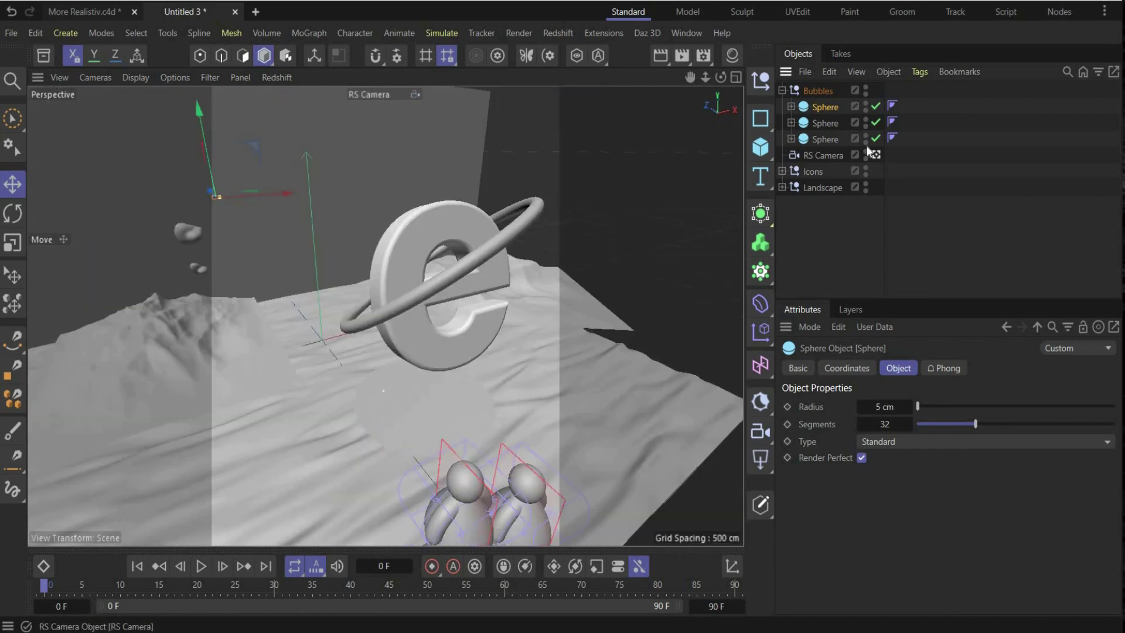
{"action": "left_click", "coordinate": [821, 139], "text": "shift"}
{"action": "left_click_drag", "start_coordinate": [68, 247], "coordinate": [290, 205]}
{"action": "left_click", "coordinate": [876, 154]}
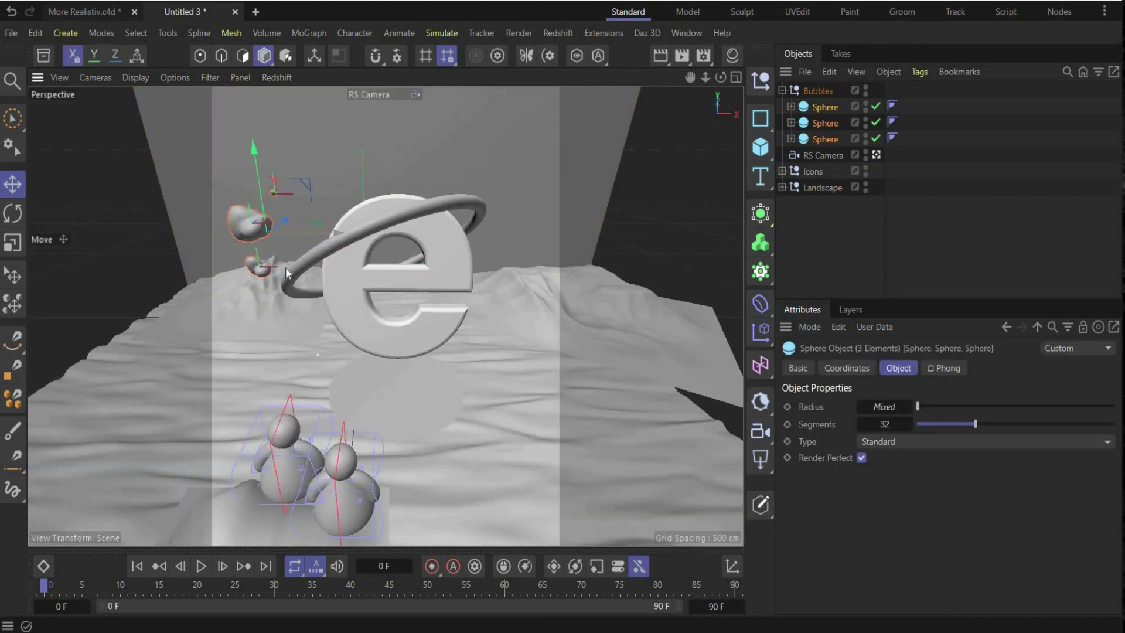
Duplicate the three bubbles to the other side of the "e" logo, rotating and lowering the copies beside its lower right.
{"action": "left_click_drag", "start_coordinate": [304, 261], "coordinate": [558, 298], "text": "ctrl"}
{"action": "key", "text": "r"}
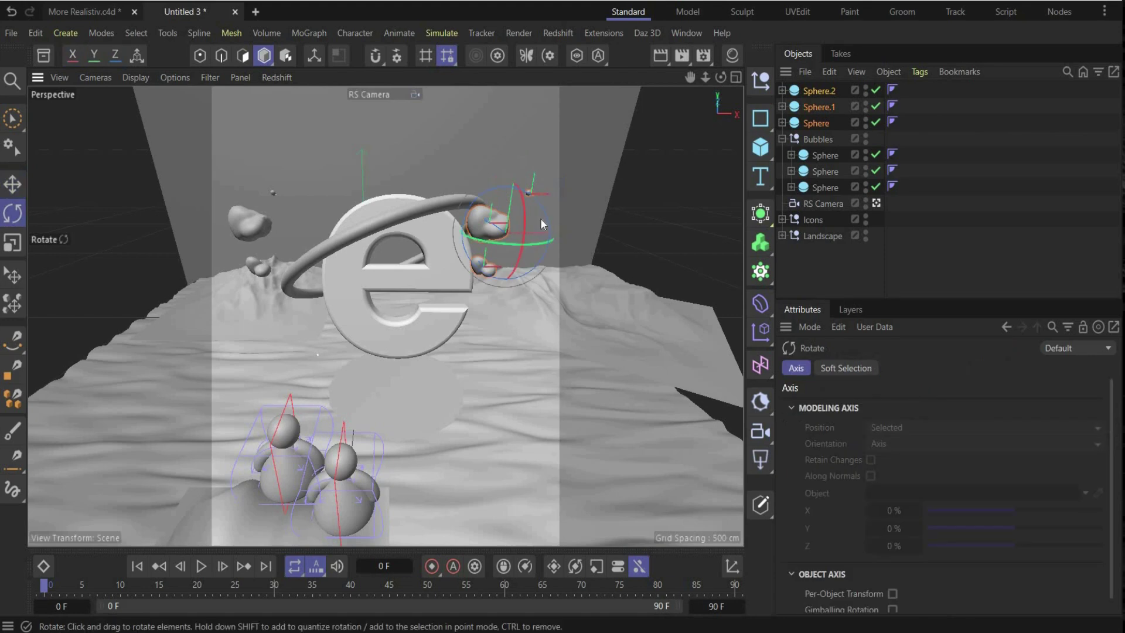
{"action": "left_click_drag", "start_coordinate": [535, 242], "coordinate": [503, 402]}
{"action": "key", "text": "e"}
Scrub through the bubble animation, extend the timeline's end to 150 frames, and enlarge the timeline area.
{"action": "left_click_drag", "start_coordinate": [50, 588], "coordinate": [589, 571]}
{"action": "left_click_drag", "start_coordinate": [777, 567], "coordinate": [44, 580]}
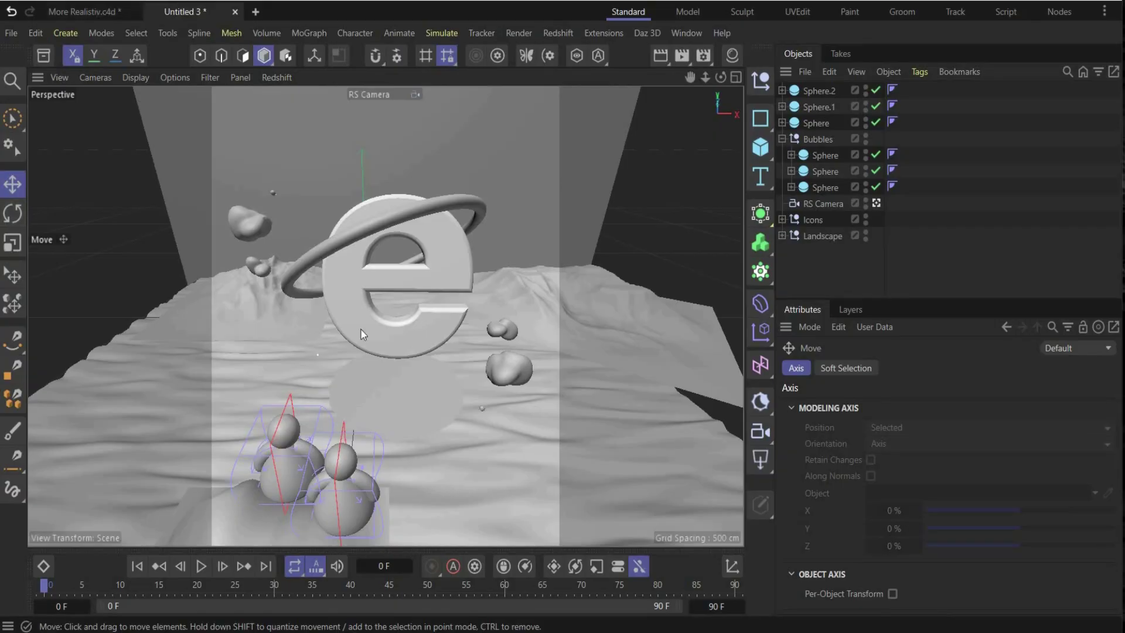
{"action": "double_click", "coordinate": [715, 612]}
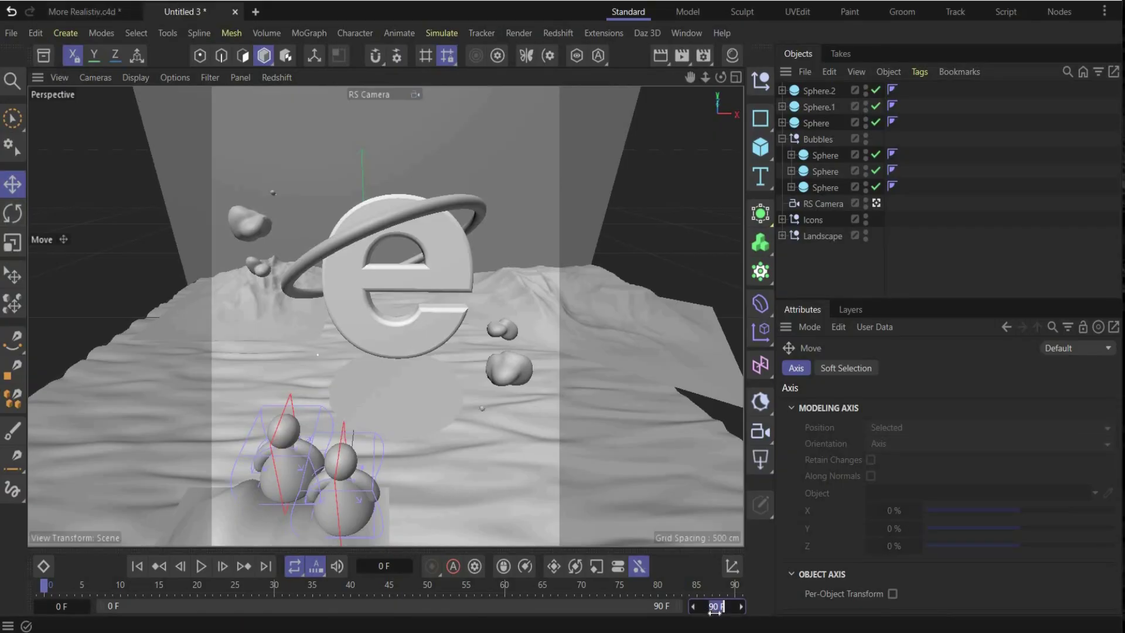
{"action": "type", "text": "150"}
{"action": "key", "text": "Return"}
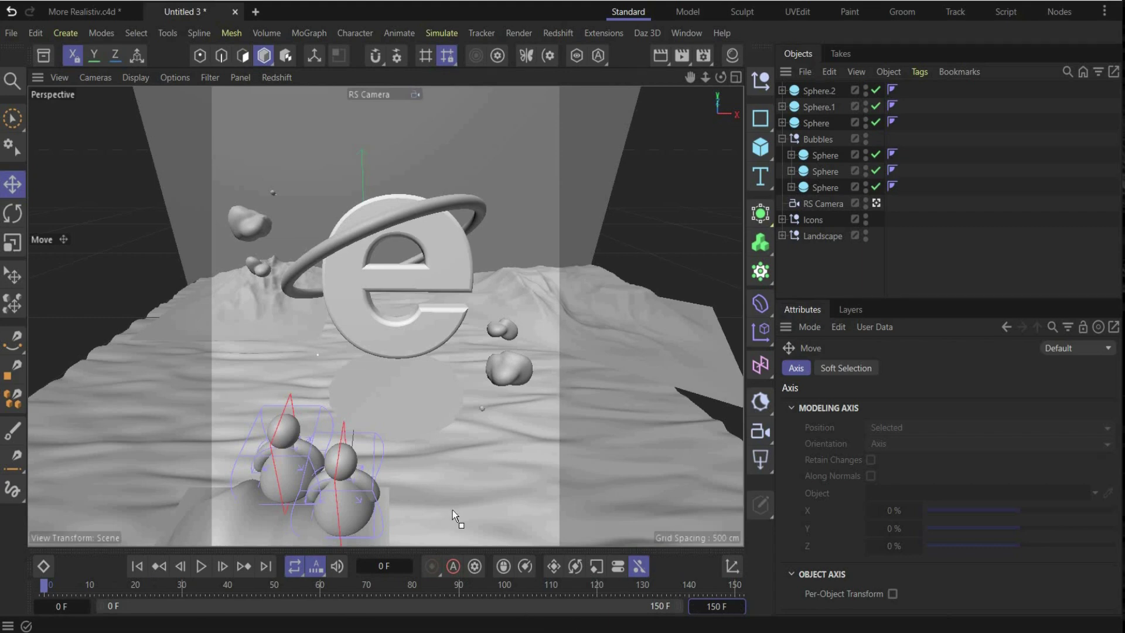
{"action": "left_click_drag", "start_coordinate": [458, 548], "coordinate": [460, 504]}
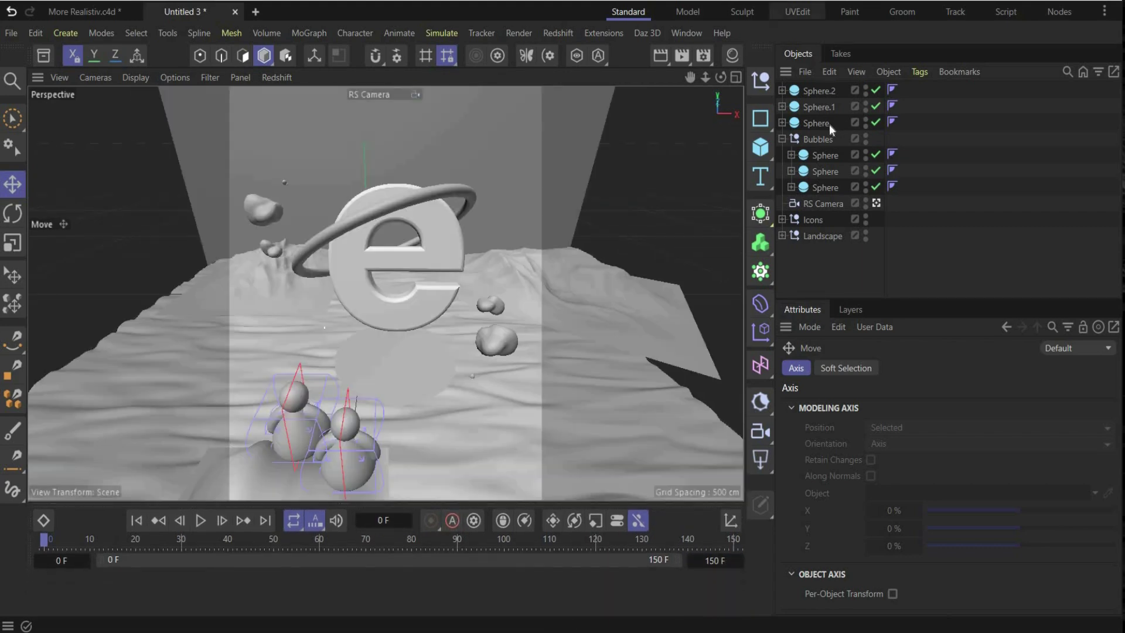
Select the three duplicated bubble spheres and place them inside the Bubbles group.
{"action": "left_click", "coordinate": [823, 92]}
{"action": "left_click", "coordinate": [822, 125], "text": "shift"}
{"action": "left_click_drag", "start_coordinate": [829, 150], "coordinate": [828, 150]}
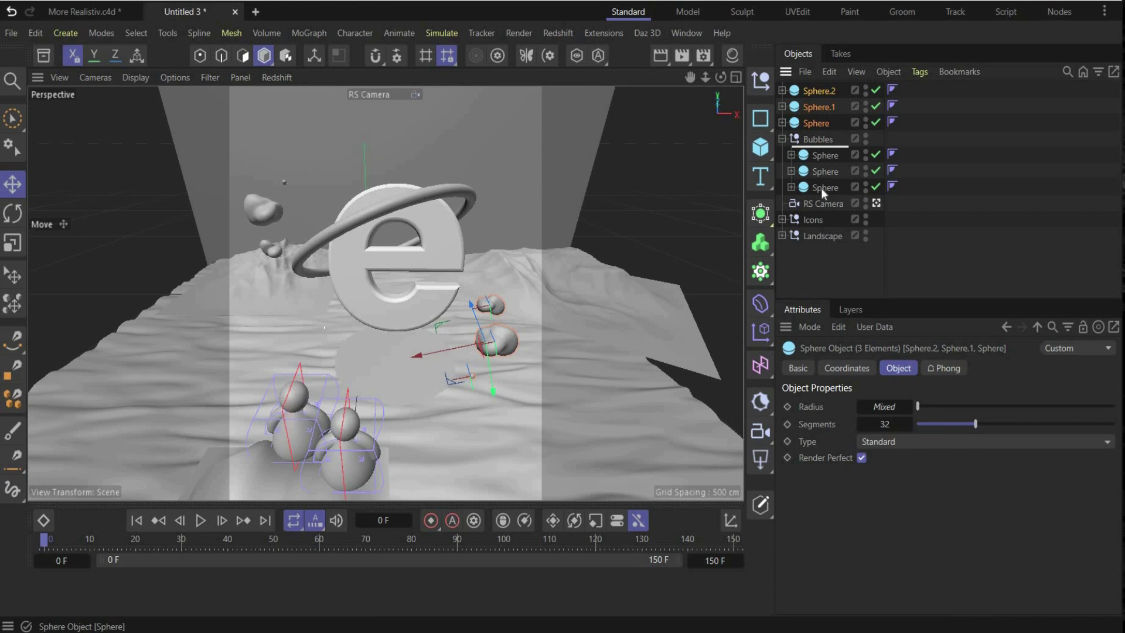
Select all six spheres in Bubbles and record keyframes of their resting position at frames 0 and 150.
{"action": "left_click", "coordinate": [821, 188]}
{"action": "left_click", "coordinate": [832, 111], "text": "shift"}
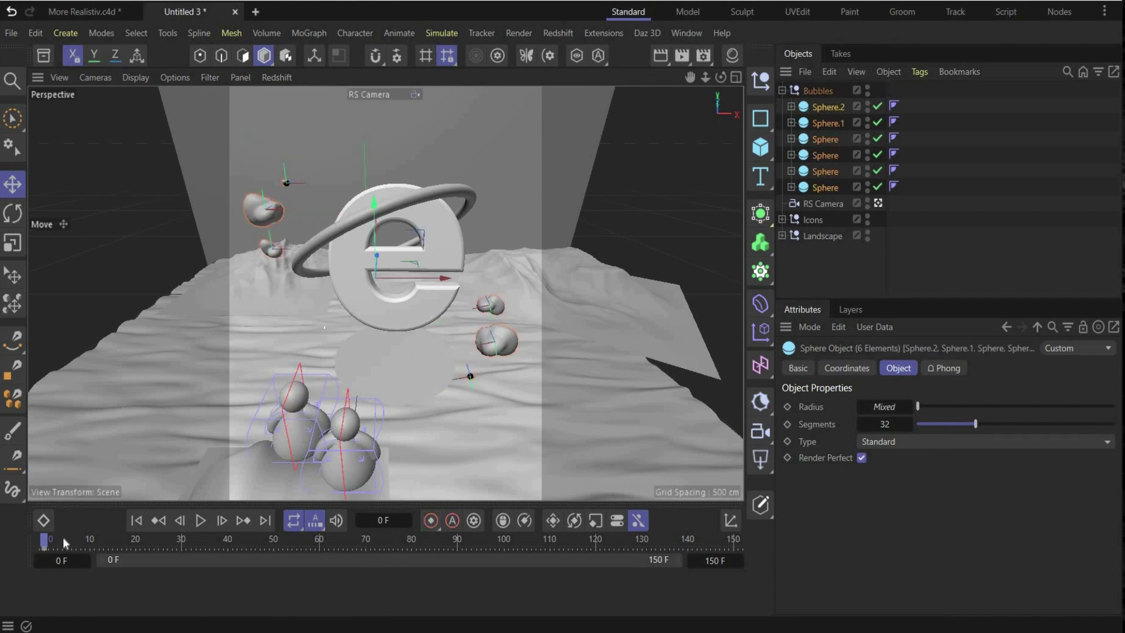
{"action": "left_click_drag", "start_coordinate": [393, 545], "coordinate": [736, 542]}
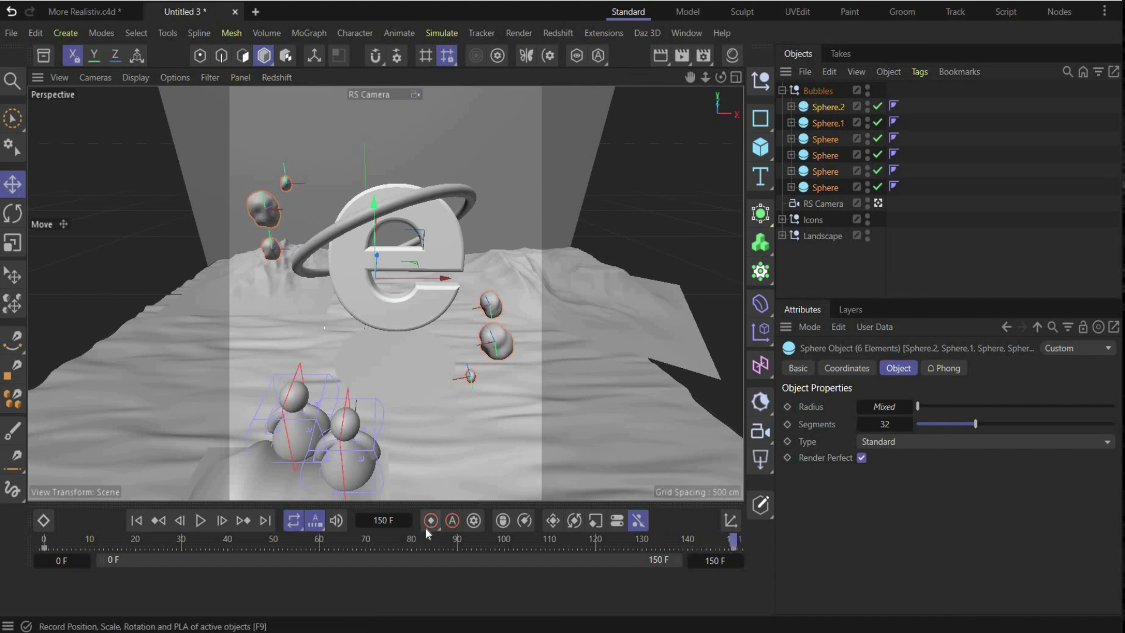
Keyframe the six bubbles raised slightly at frame 54 and lowered at frame 110.
{"action": "left_click_drag", "start_coordinate": [491, 544], "coordinate": [291, 553]}
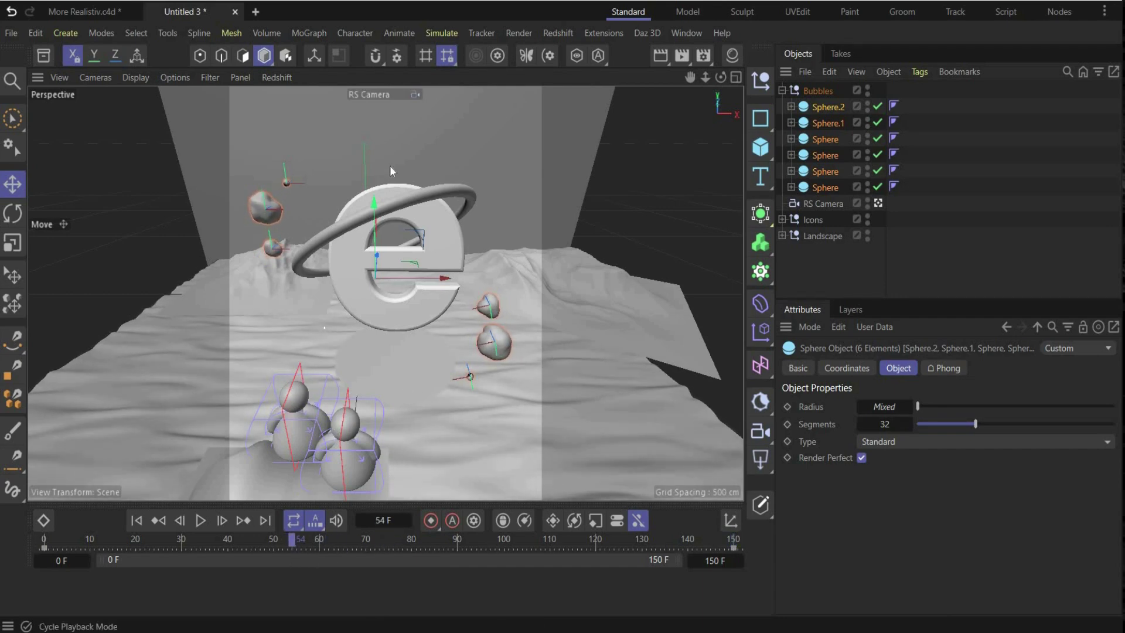
{"action": "left_click_drag", "start_coordinate": [374, 205], "coordinate": [369, 186]}
{"action": "left_click_drag", "start_coordinate": [294, 543], "coordinate": [547, 539]}
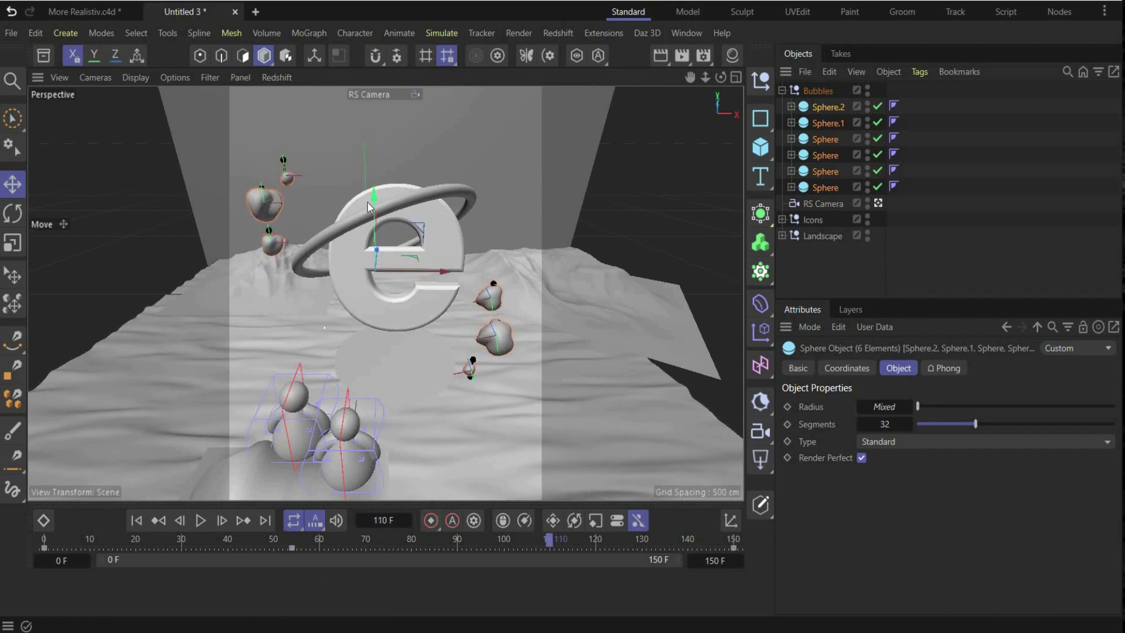
{"action": "left_click_drag", "start_coordinate": [367, 203], "coordinate": [370, 224]}
{"action": "left_click", "coordinate": [432, 521]}
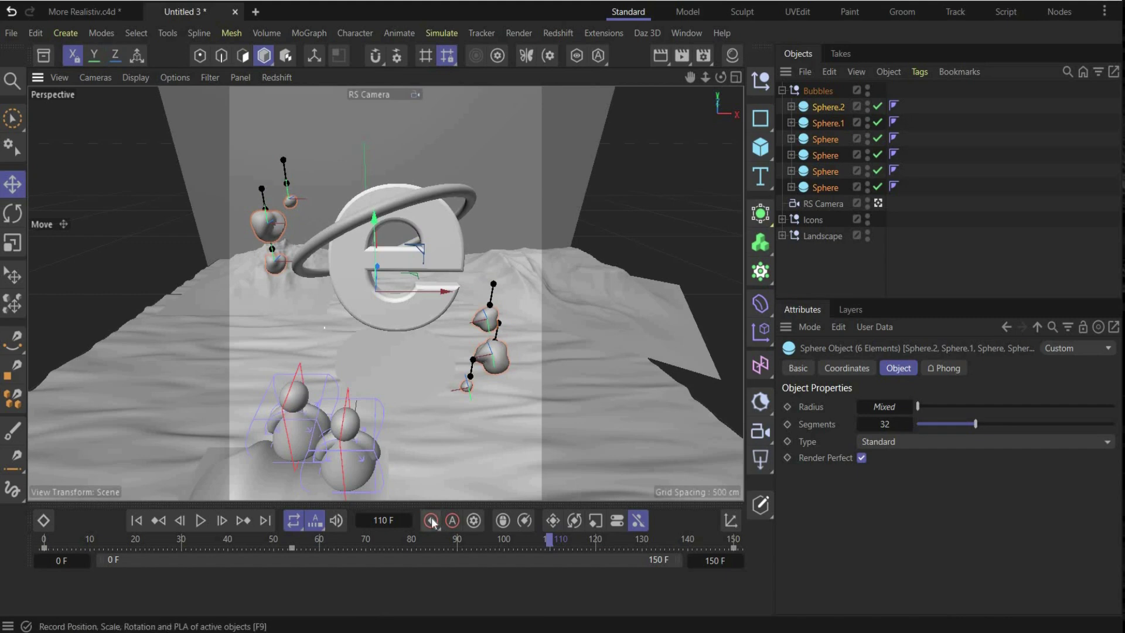
Retime the two middle keys of Sphere.2 to about frame 58 and frame 99.
{"action": "left_click", "coordinate": [855, 111]}
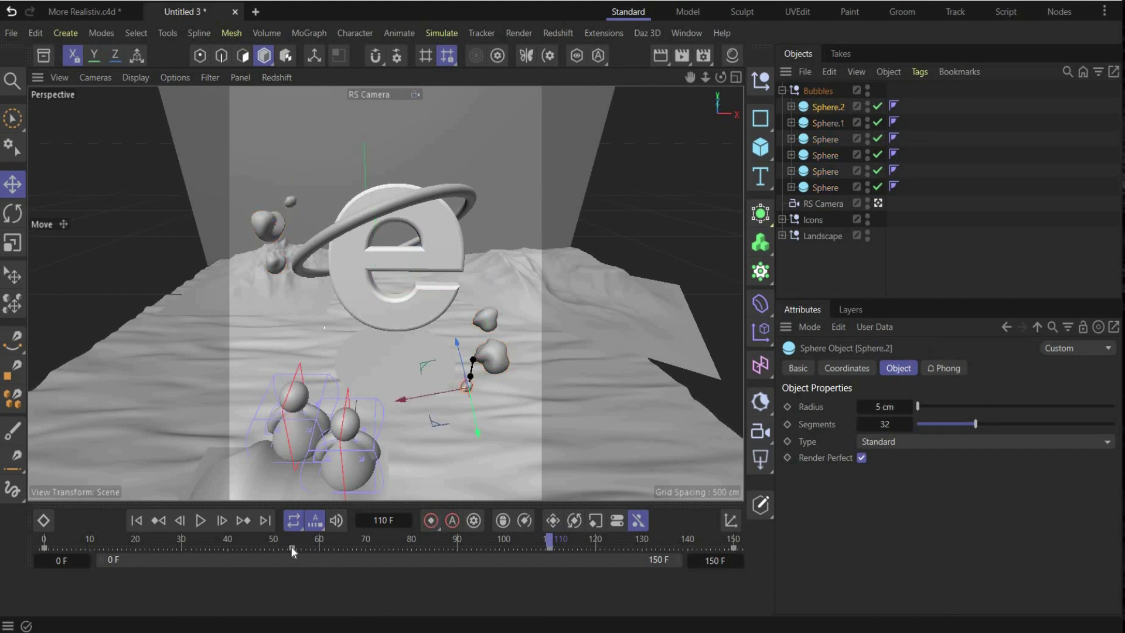
{"action": "left_click_drag", "start_coordinate": [292, 547], "coordinate": [311, 547]}
{"action": "left_click", "coordinate": [550, 549]}
{"action": "left_click_drag", "start_coordinate": [549, 547], "coordinate": [502, 548]}
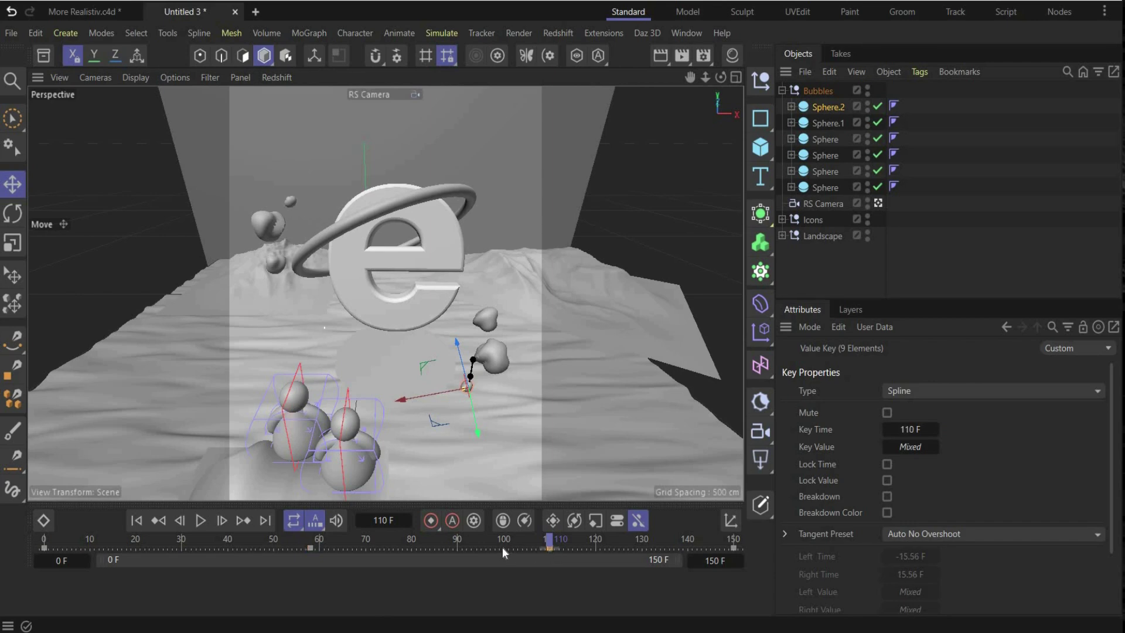
Retime the two middle keys of Sphere.1 to about frames 50 and 104.
{"action": "left_click", "coordinate": [829, 122]}
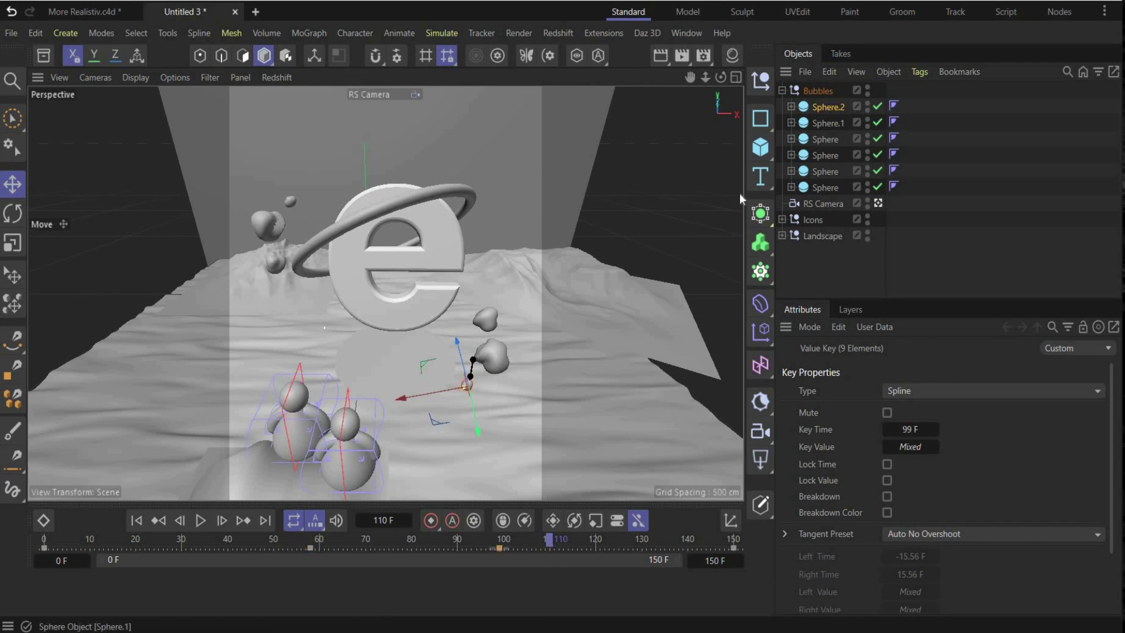
{"action": "left_click", "coordinate": [291, 548]}
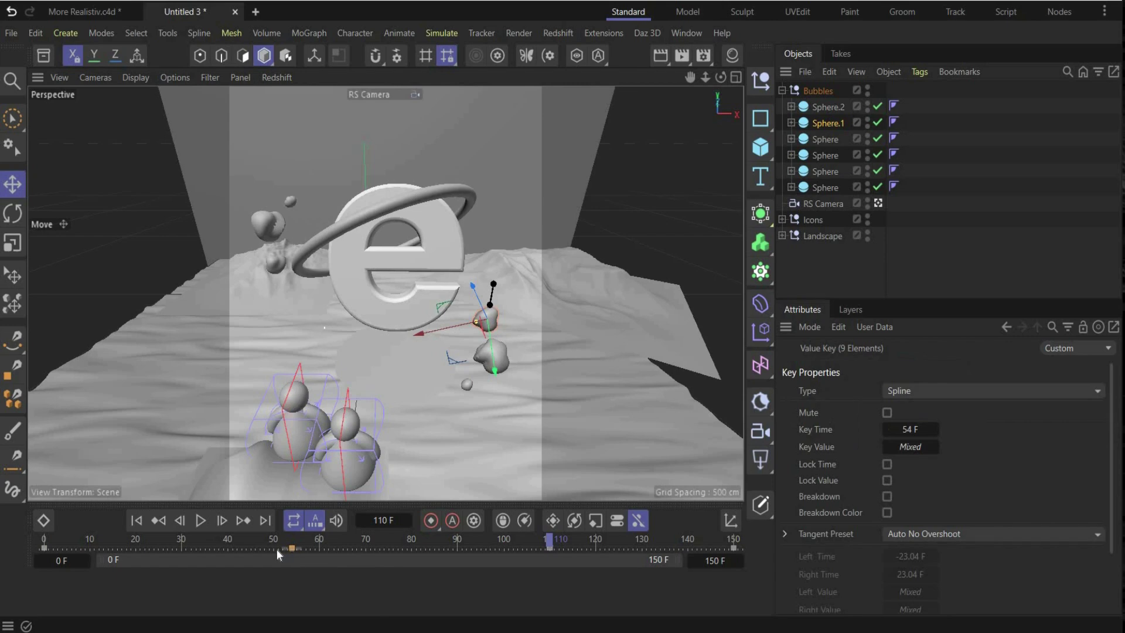
{"action": "left_click", "coordinate": [549, 547]}
{"action": "left_click_drag", "start_coordinate": [550, 548], "coordinate": [522, 548]}
Retime the middle keys of the large bubble beside the logo's lower right, moving the frame 110 key to about frame 95.
{"action": "left_click", "coordinate": [826, 141]}
{"action": "left_click", "coordinate": [291, 547]}
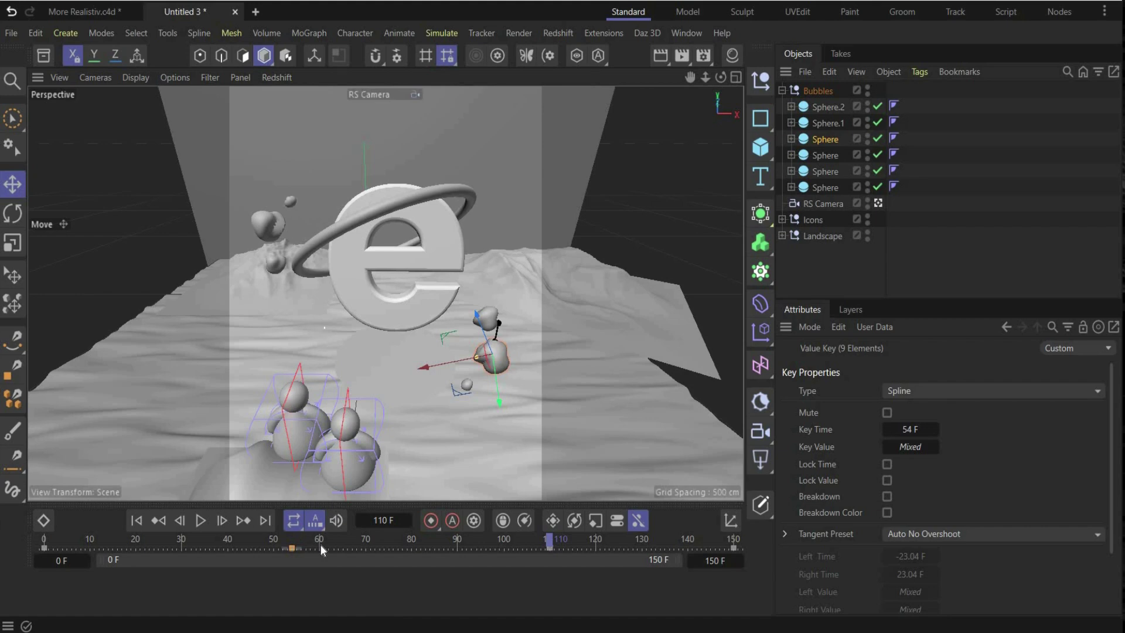
{"action": "left_click", "coordinate": [549, 546]}
{"action": "left_click_drag", "start_coordinate": [550, 546], "coordinate": [481, 547]}
Stagger the middle keys of the upper-left bubbles, setting the largest one's to about frames 62 and 87, and preview the motion.
{"action": "left_click", "coordinate": [826, 156]}
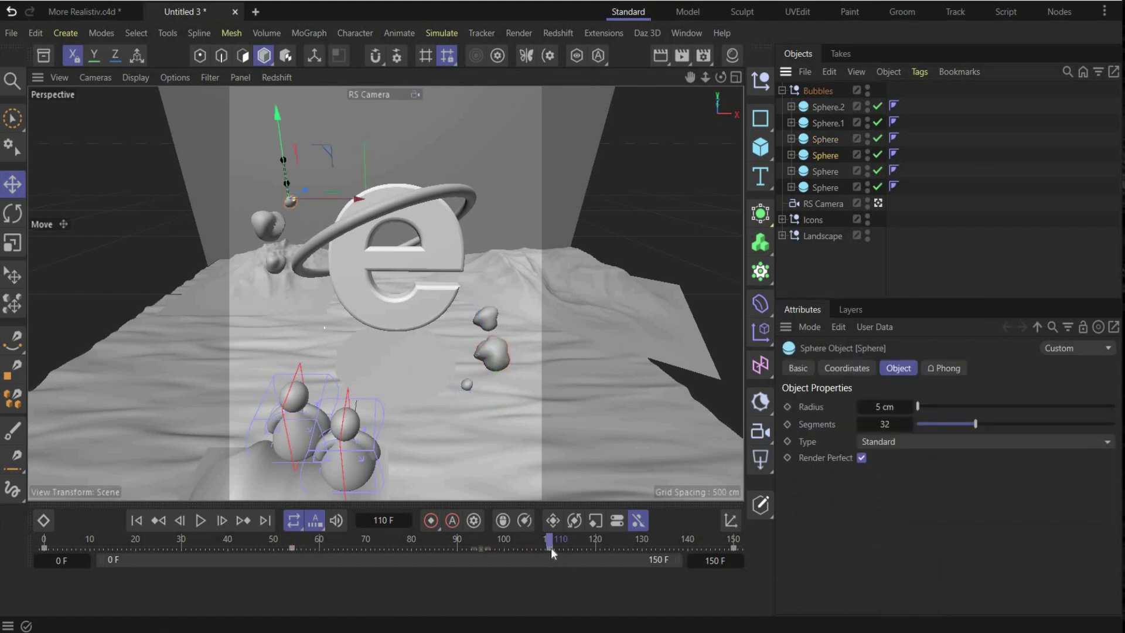
{"action": "left_click_drag", "start_coordinate": [551, 547], "coordinate": [512, 547]}
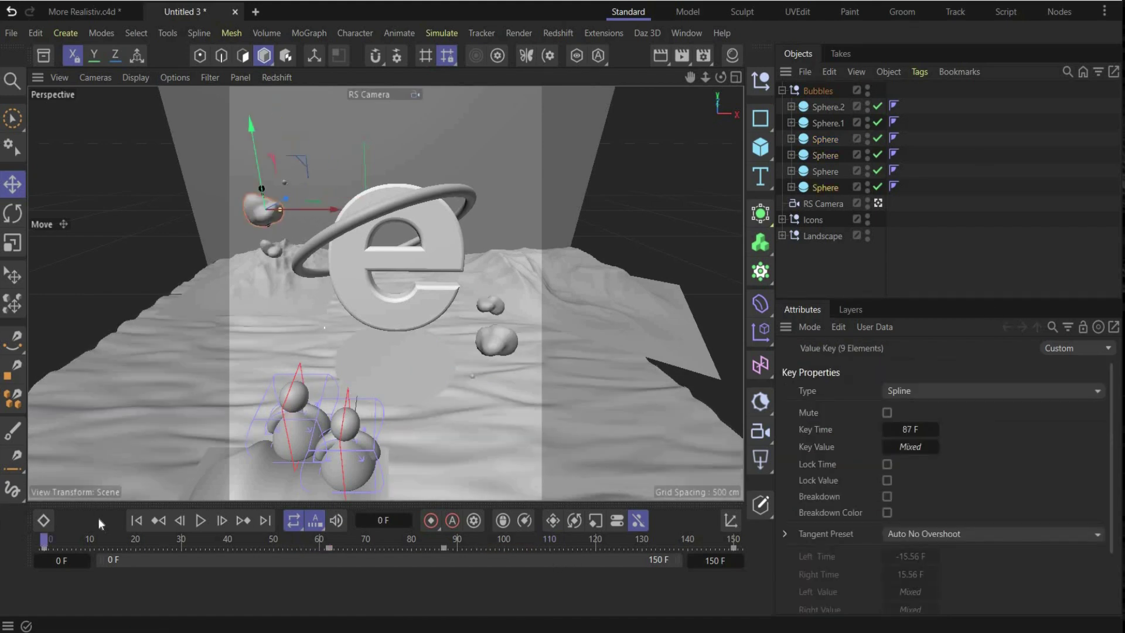
{"action": "left_click_drag", "start_coordinate": [98, 519], "coordinate": [510, 523]}
Select the "e" and its halo, keyframe their resting position at frames 0 and 150, and keyframe them raised slightly at frame 74.
{"action": "left_click", "coordinate": [395, 270]}
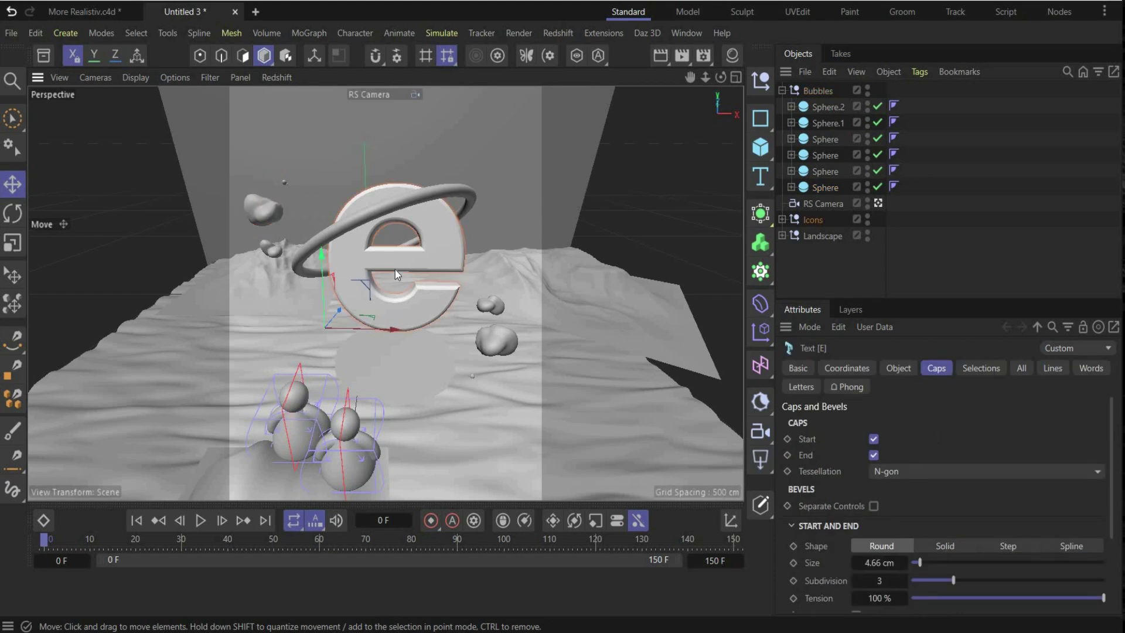
{"action": "left_click", "coordinate": [379, 216], "text": "shift"}
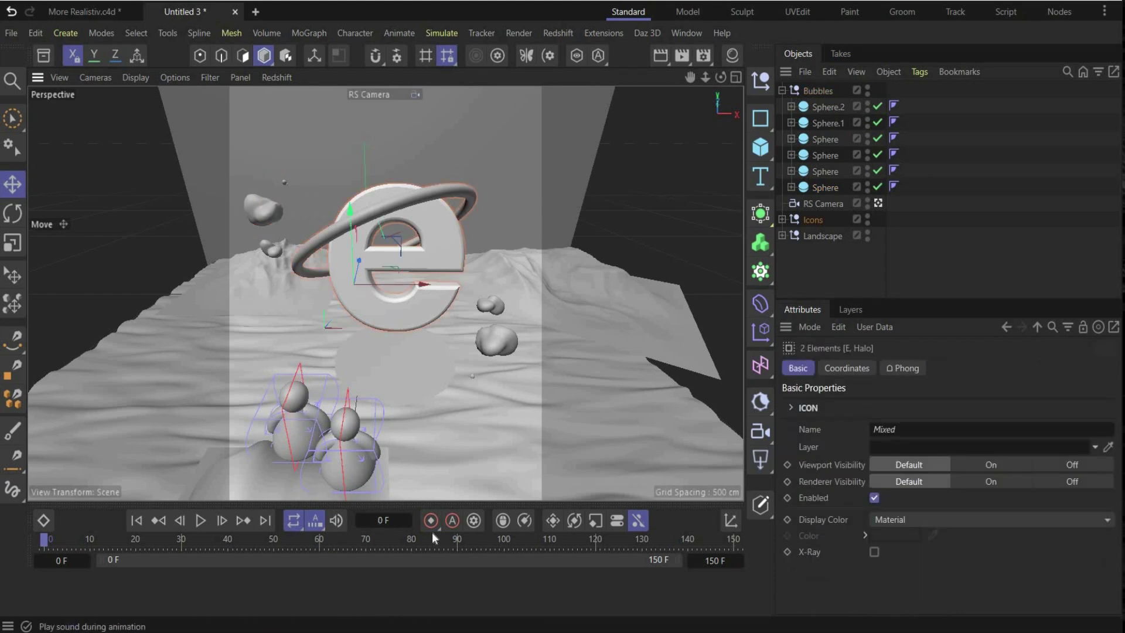
{"action": "left_click_drag", "start_coordinate": [154, 540], "coordinate": [735, 538]}
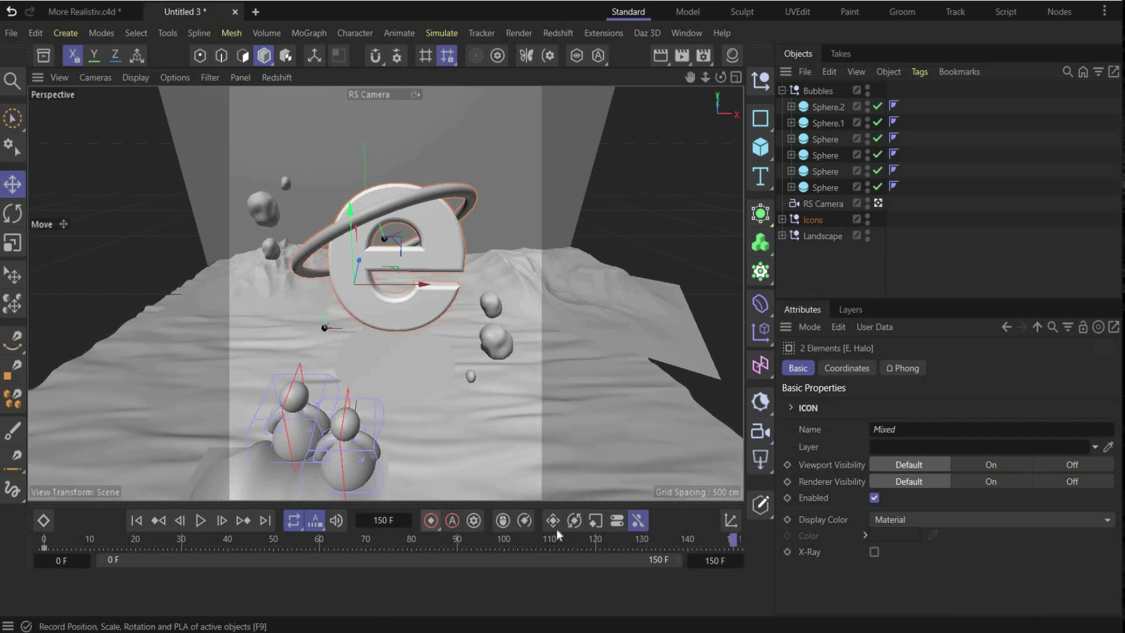
{"action": "left_click_drag", "start_coordinate": [620, 539], "coordinate": [388, 539]}
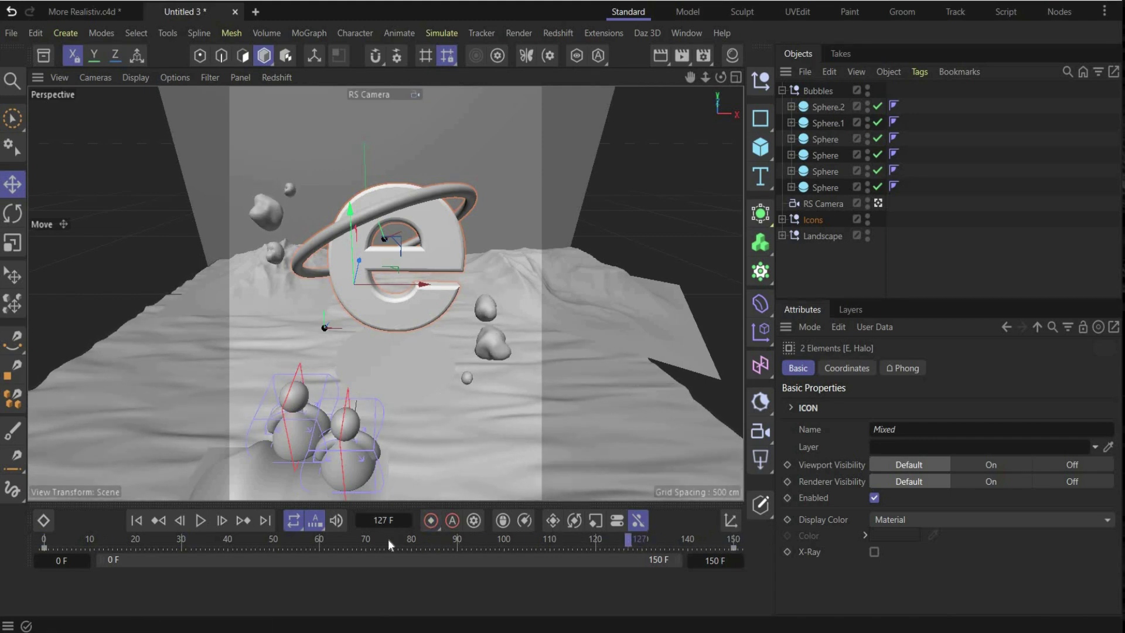
{"action": "left_click_drag", "start_coordinate": [348, 232], "coordinate": [348, 214]}
{"action": "key", "text": "F9"}
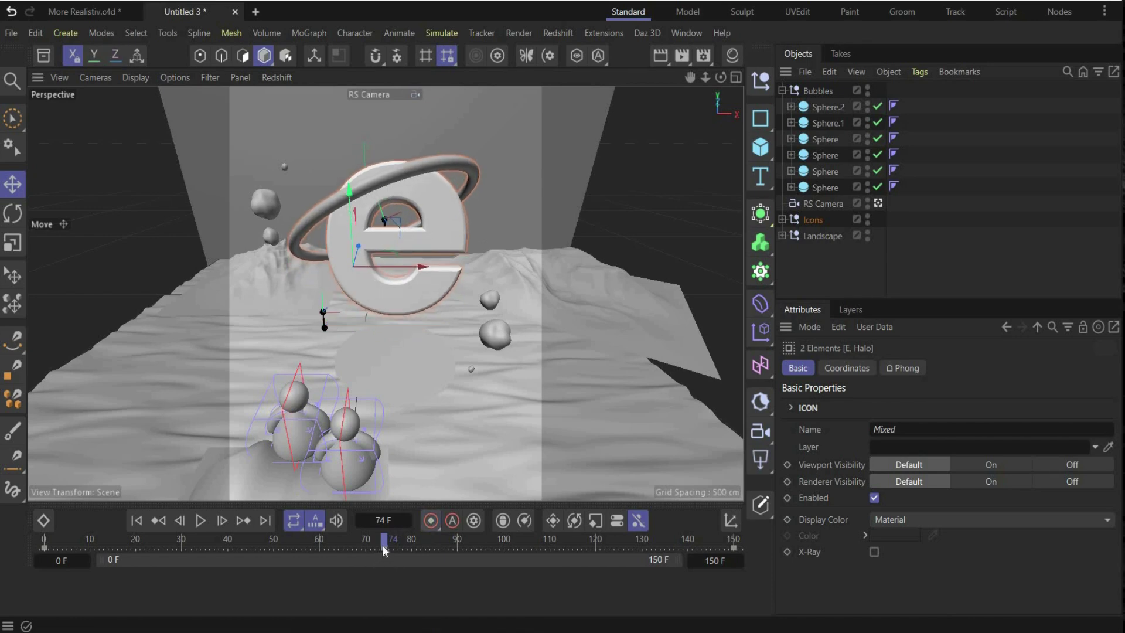
Keyframe slight rotations of the "e" and halo at frame 35 and about frame 126, and return to frame 0.
{"action": "left_click_drag", "start_coordinate": [326, 540], "coordinate": [207, 539]}
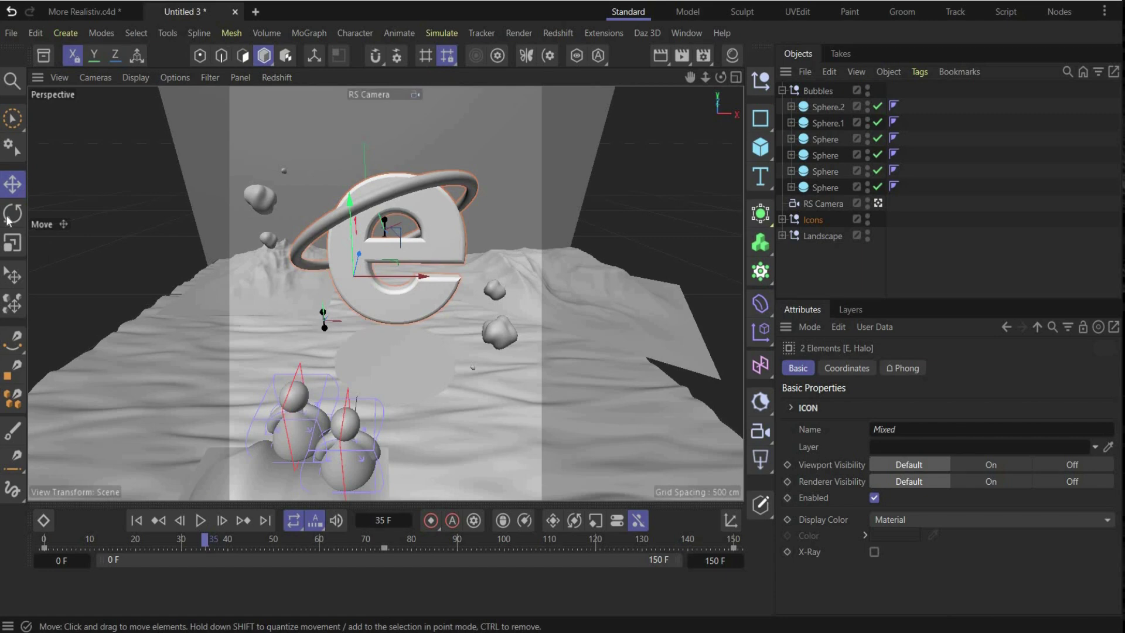
{"action": "key", "text": "r"}
{"action": "left_click_drag", "start_coordinate": [363, 297], "coordinate": [357, 297]}
{"action": "left_click", "coordinate": [430, 521]}
{"action": "left_click_drag", "start_coordinate": [205, 540], "coordinate": [623, 539]}
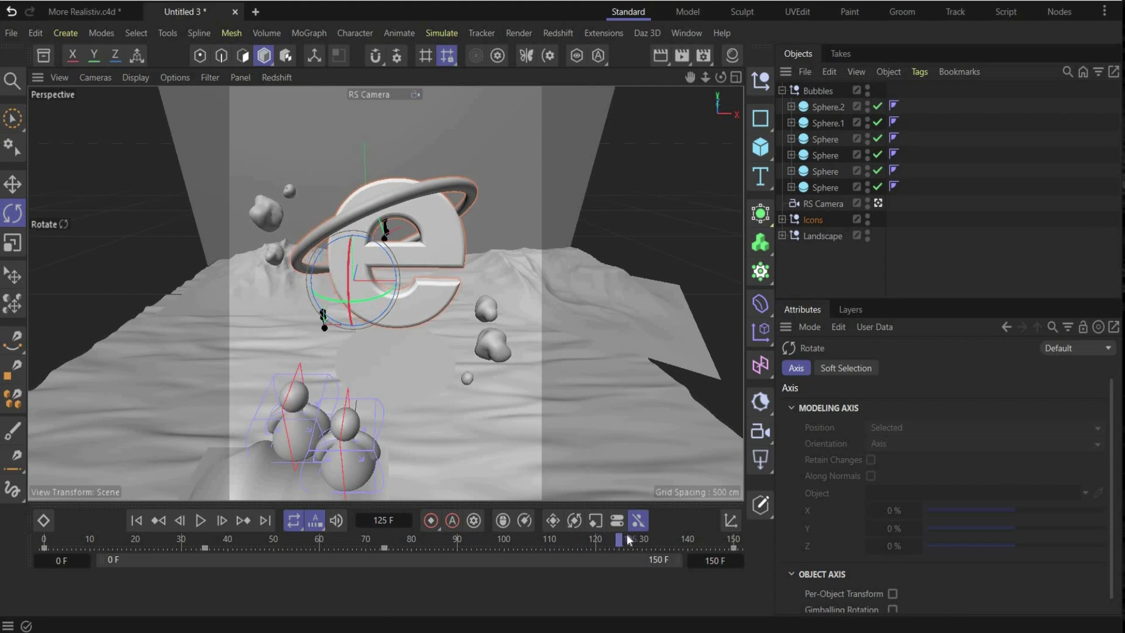
{"action": "left_click_drag", "start_coordinate": [375, 300], "coordinate": [356, 274]}
{"action": "left_click_drag", "start_coordinate": [696, 539], "coordinate": [36, 569]}
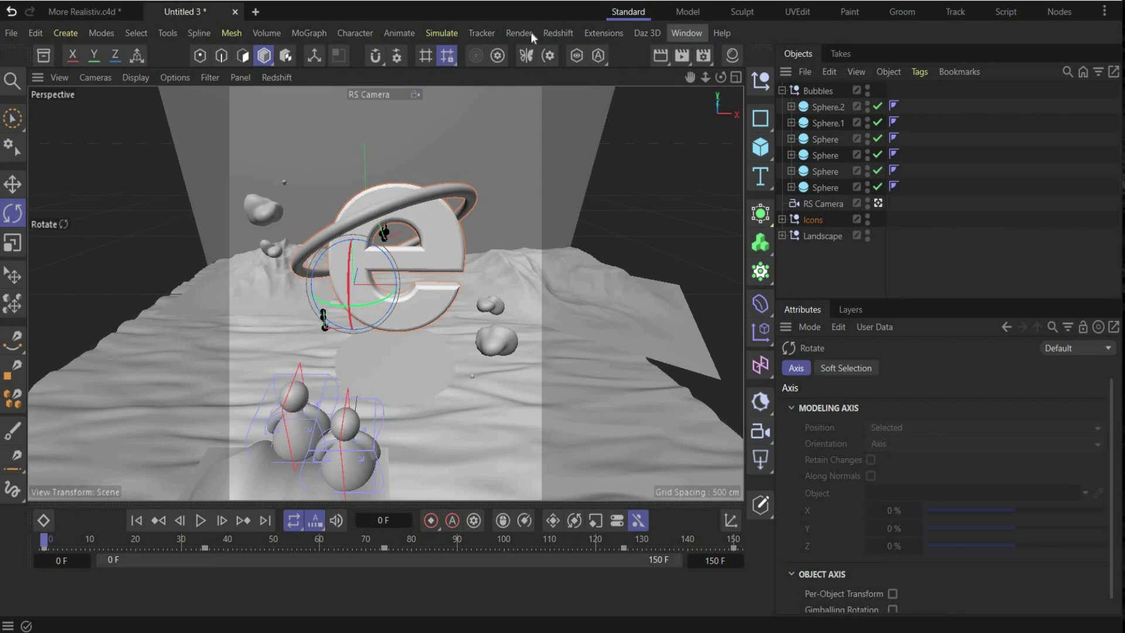
Set all bubble, "e" and halo keys to linear interpolation in the F-Curve timeline, and scrub through the animation.
{"action": "left_click", "coordinate": [687, 33]}
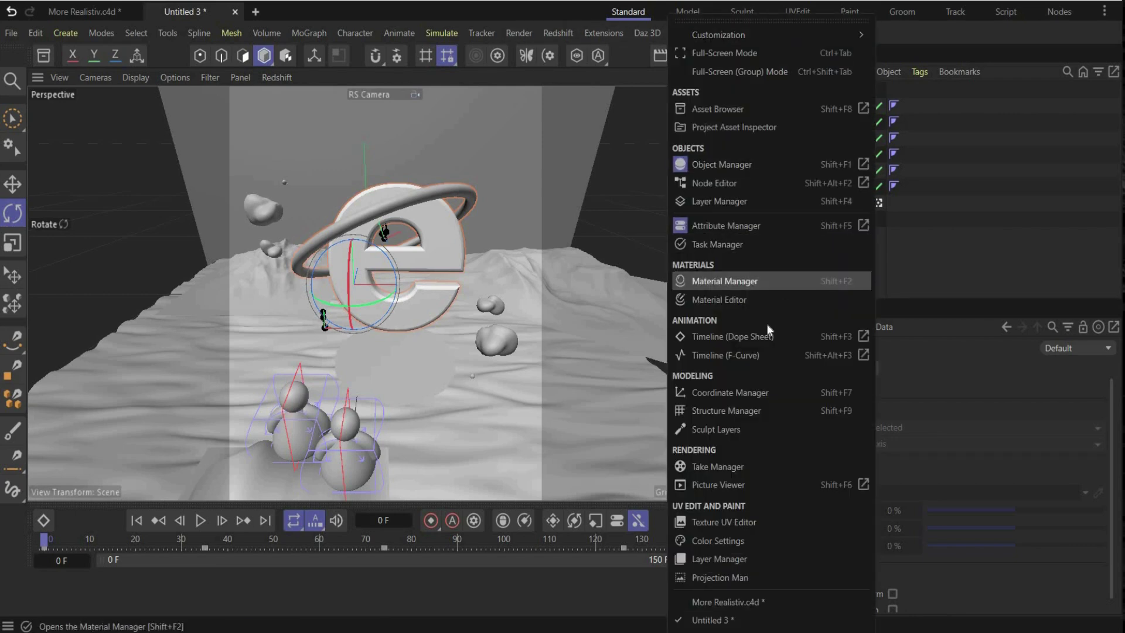
{"action": "left_click", "coordinate": [754, 350]}
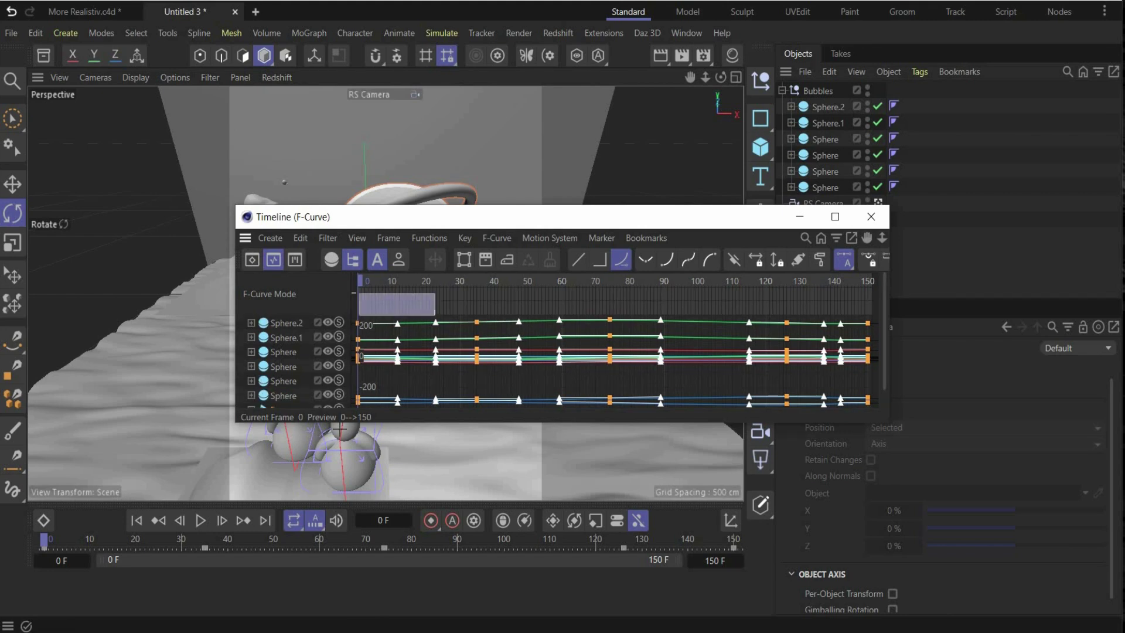
{"action": "left_click", "coordinate": [283, 327]}
{"action": "scroll", "coordinate": [285, 375], "scroll_direction": "down", "scroll_amount": 1}
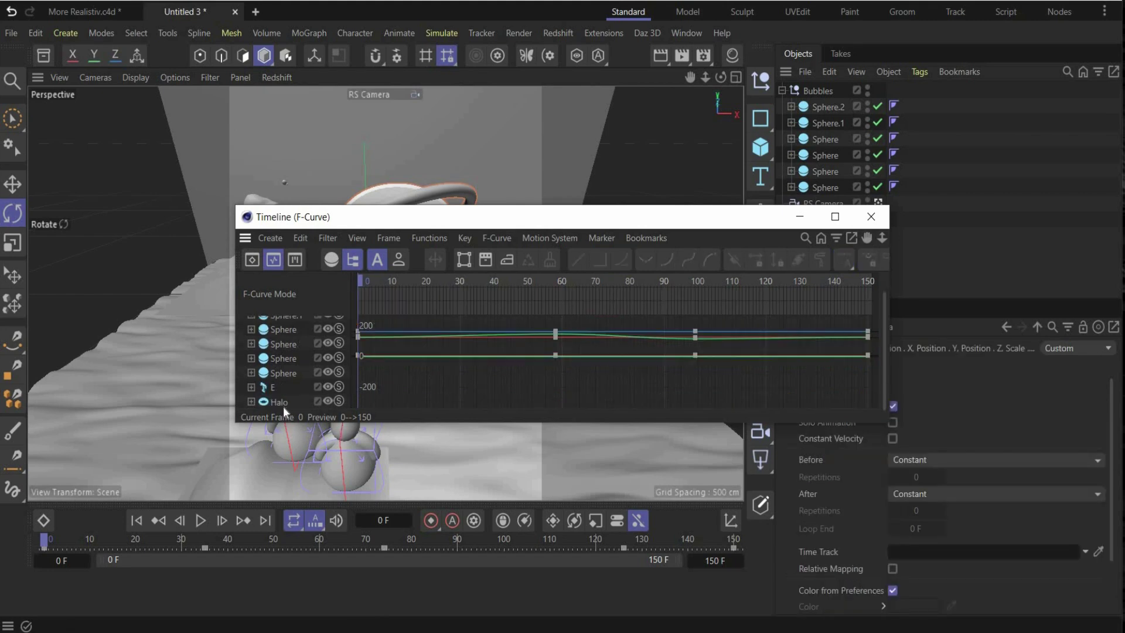
{"action": "left_click", "coordinate": [283, 407], "text": "shift"}
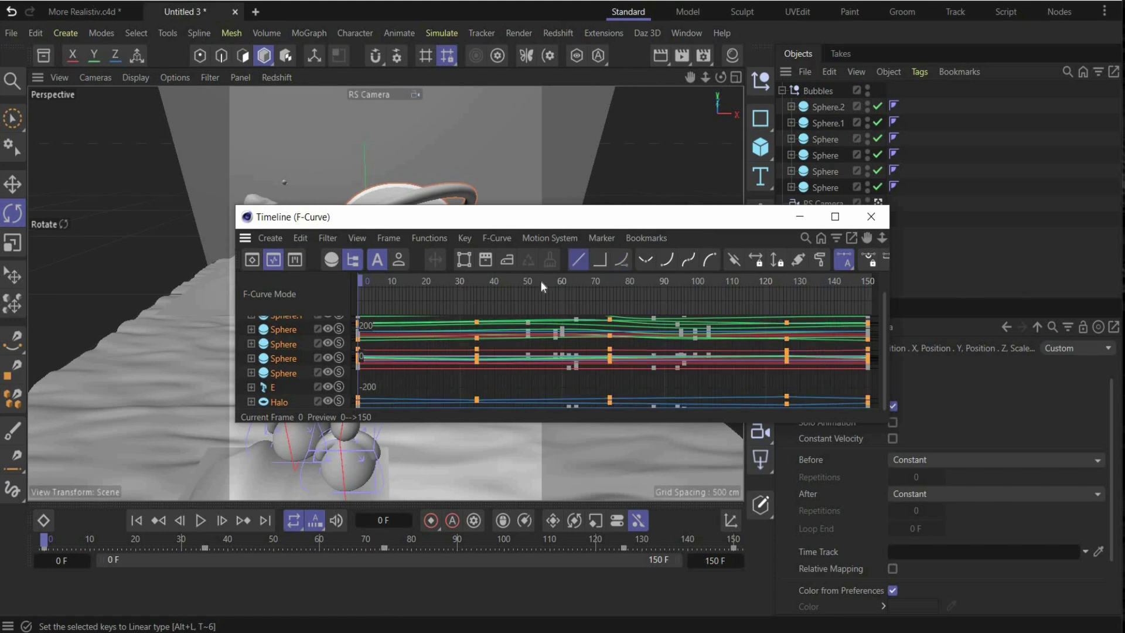
{"action": "left_click", "coordinate": [872, 216]}
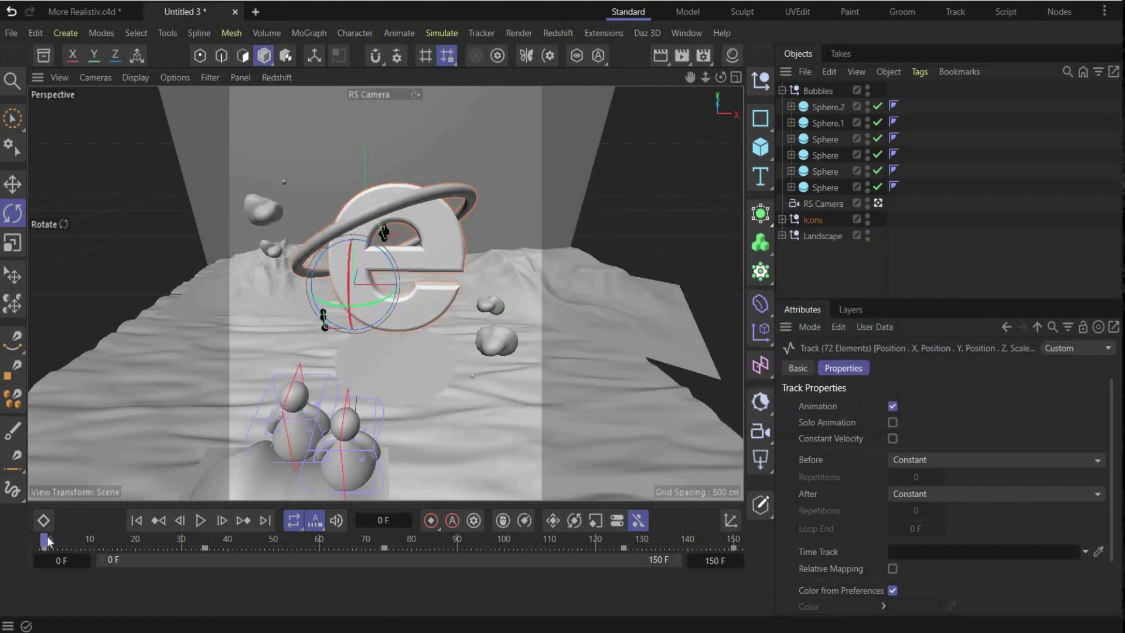
{"action": "left_click_drag", "start_coordinate": [116, 536], "coordinate": [730, 527]}
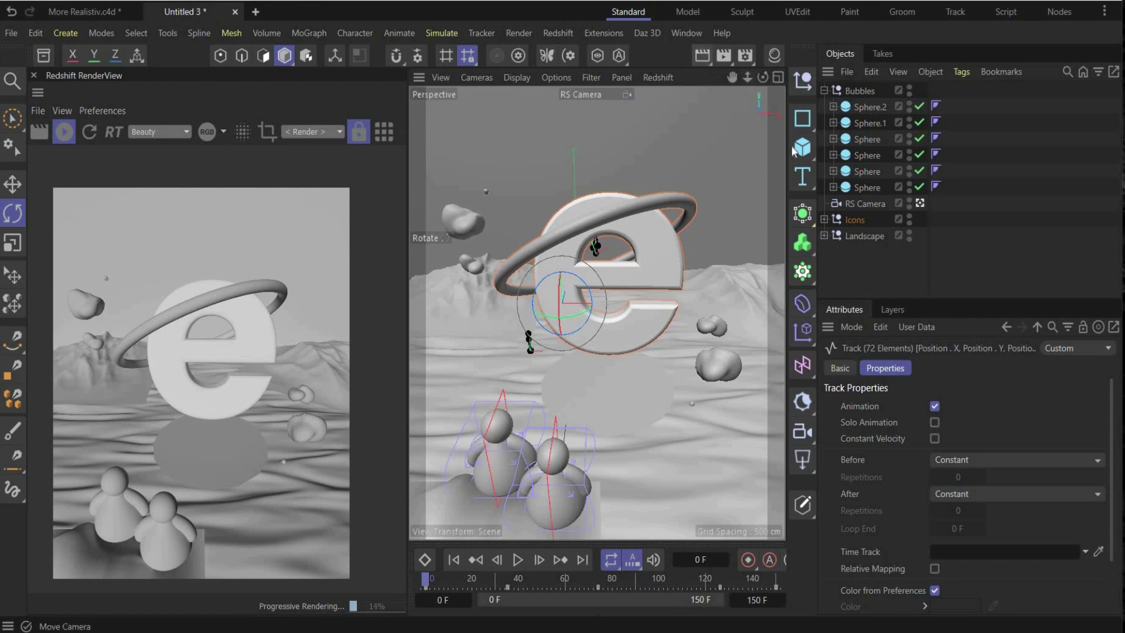
Show the materials area beside the viewport and add a Redshift Dome Light to the scene.
{"action": "left_click", "coordinate": [772, 59]}
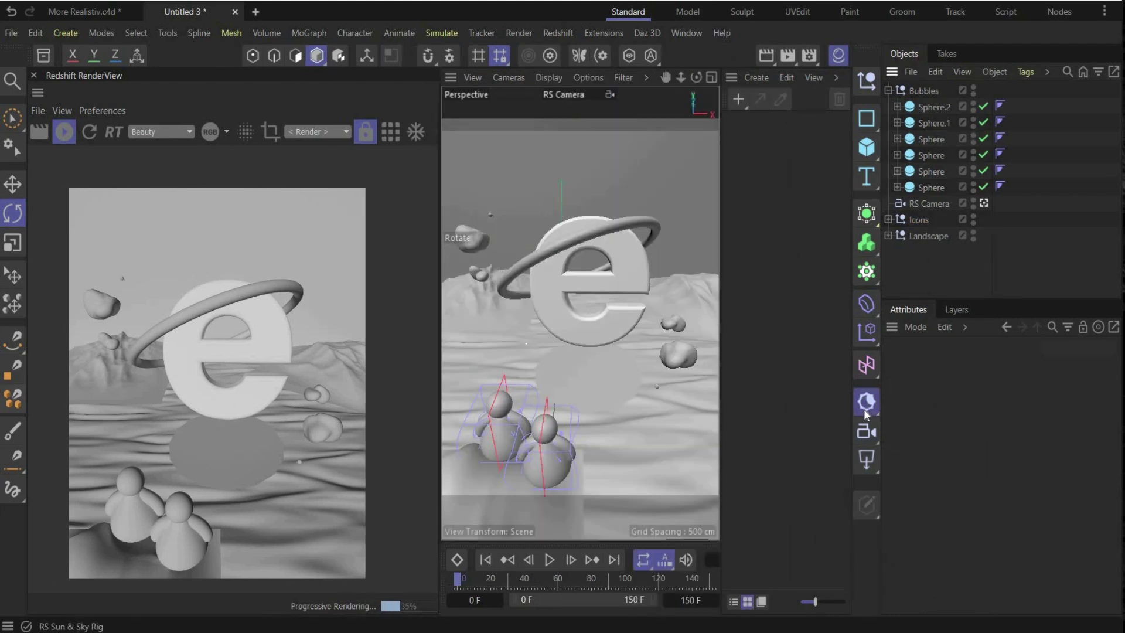
{"action": "left_click", "coordinate": [864, 409]}
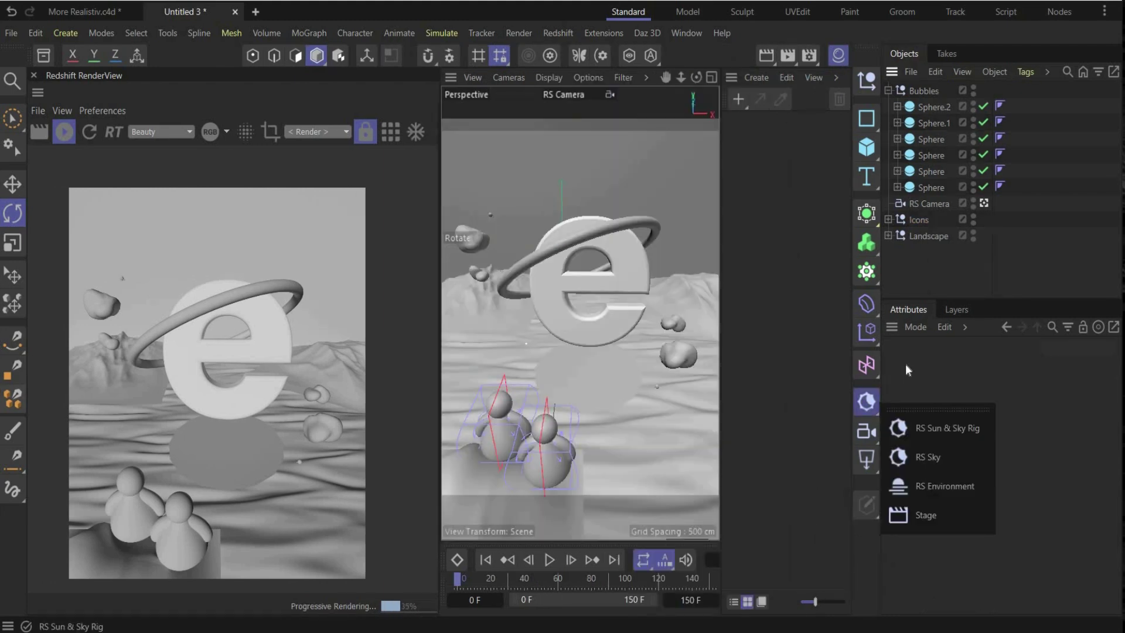
{"action": "left_click", "coordinate": [866, 459]}
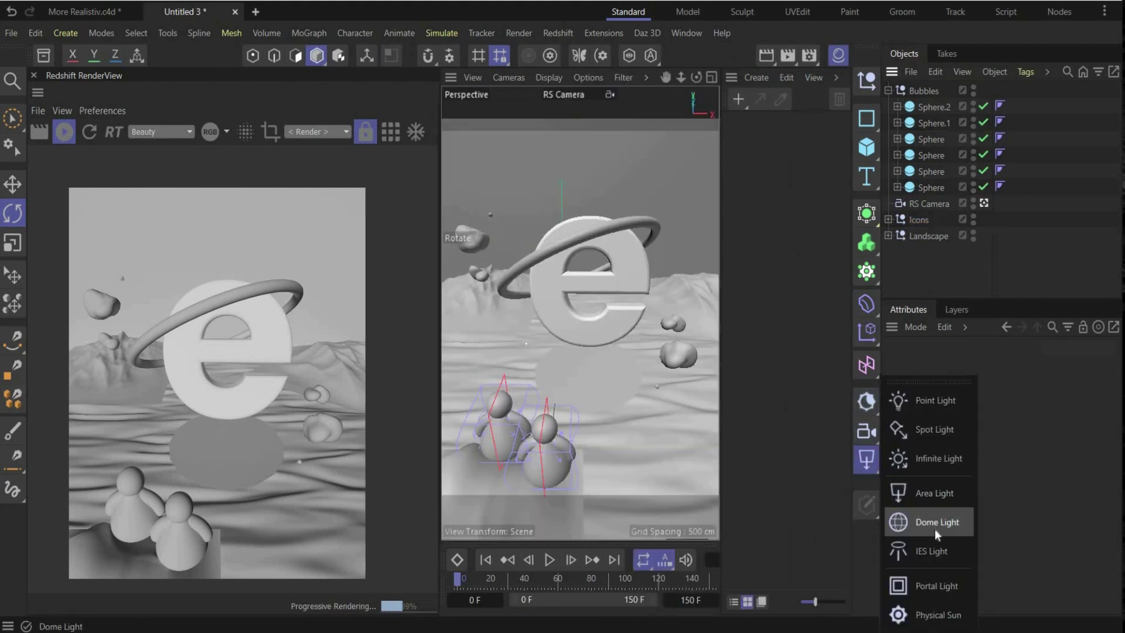
{"action": "left_click", "coordinate": [934, 529]}
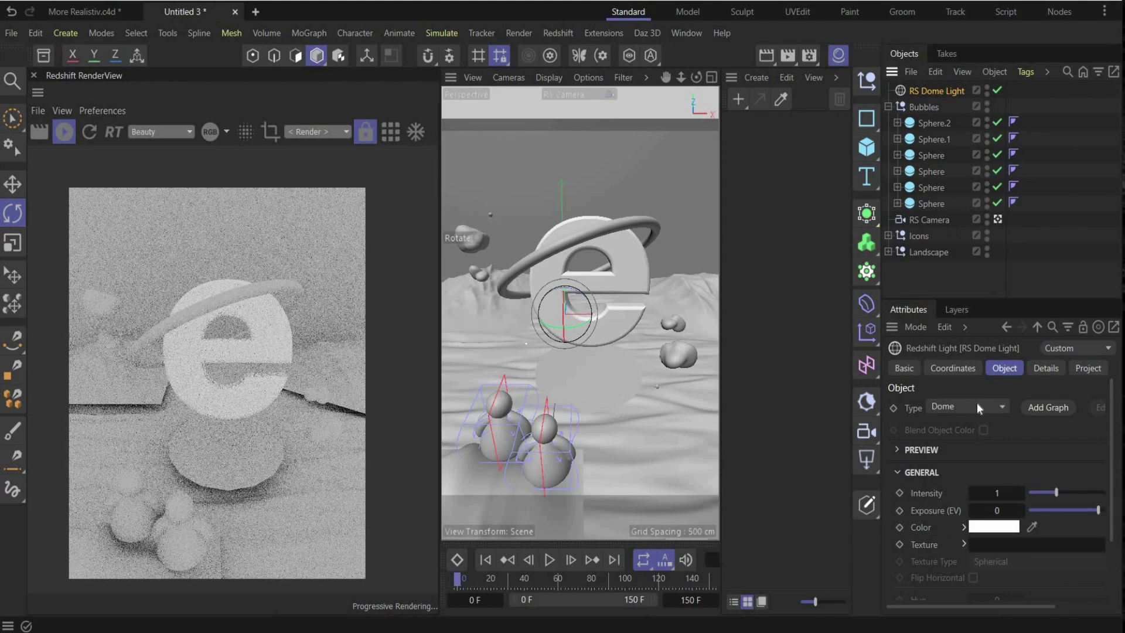
Add a shader graph to the dome light and load a blue cloudy-sky image as its dome map.
{"action": "left_click", "coordinate": [1041, 405]}
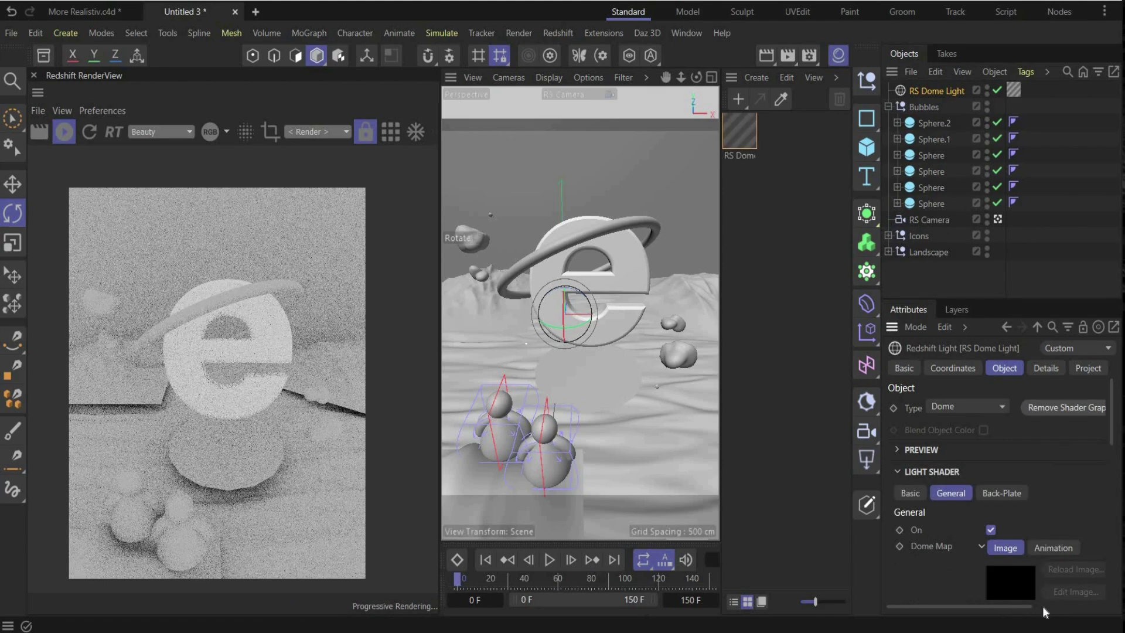
{"action": "scroll", "coordinate": [1097, 449], "scroll_direction": "down", "scroll_amount": 5}
{"action": "left_click", "coordinate": [1099, 443]}
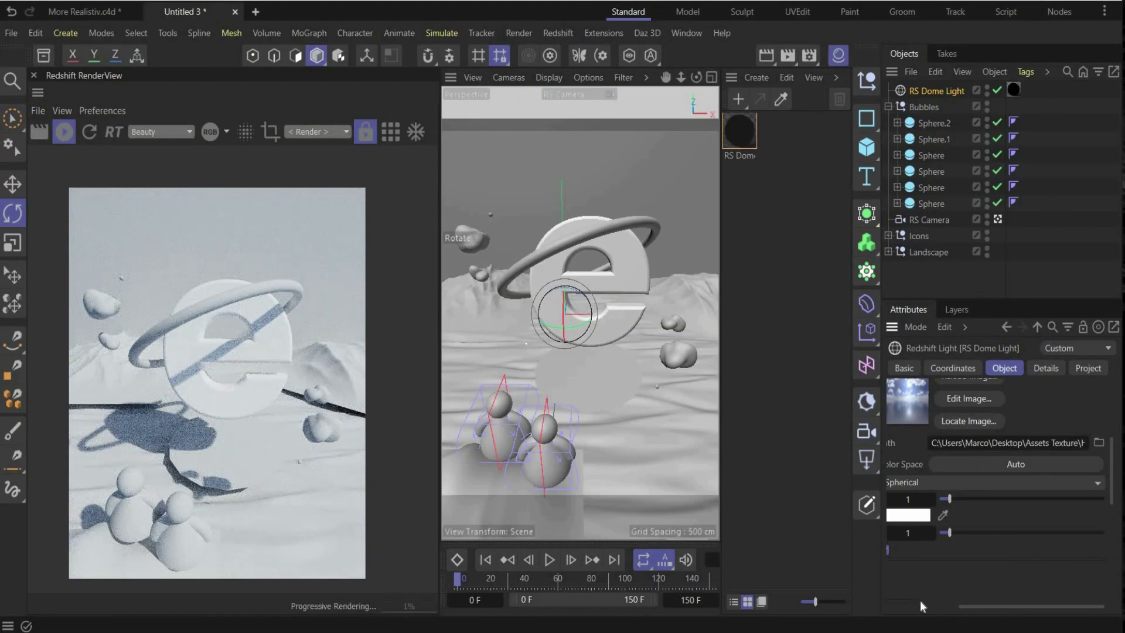
Set the dome light's intensity multiplier to 2.
{"action": "left_click", "coordinate": [920, 603]}
{"action": "left_click", "coordinate": [987, 534]}
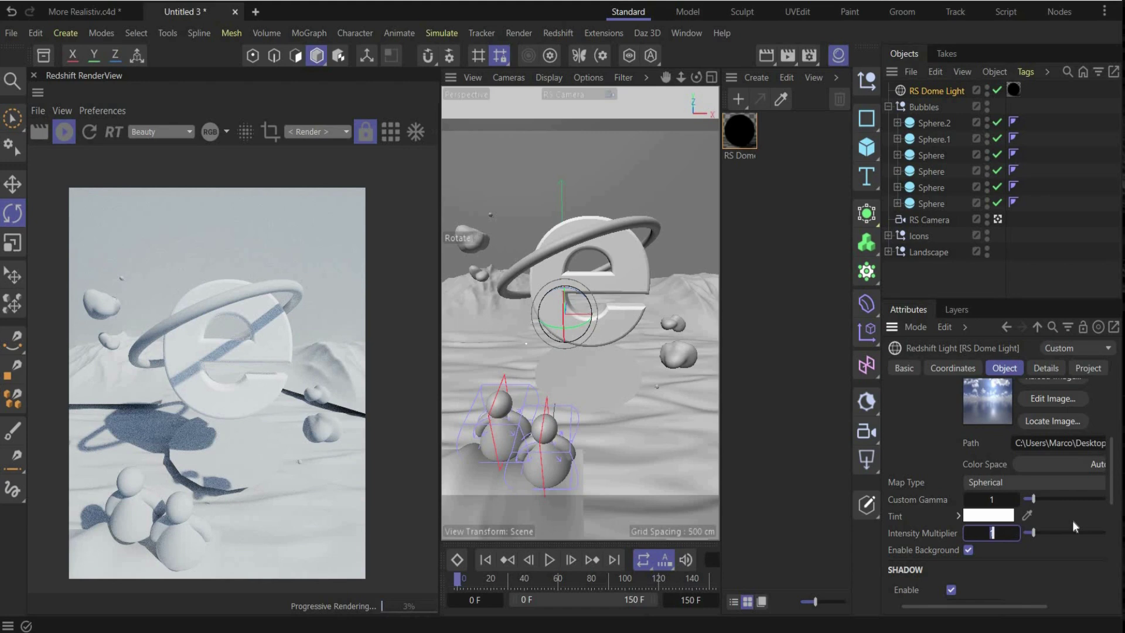
{"action": "type", "text": "2"}
{"action": "key", "text": "Return"}
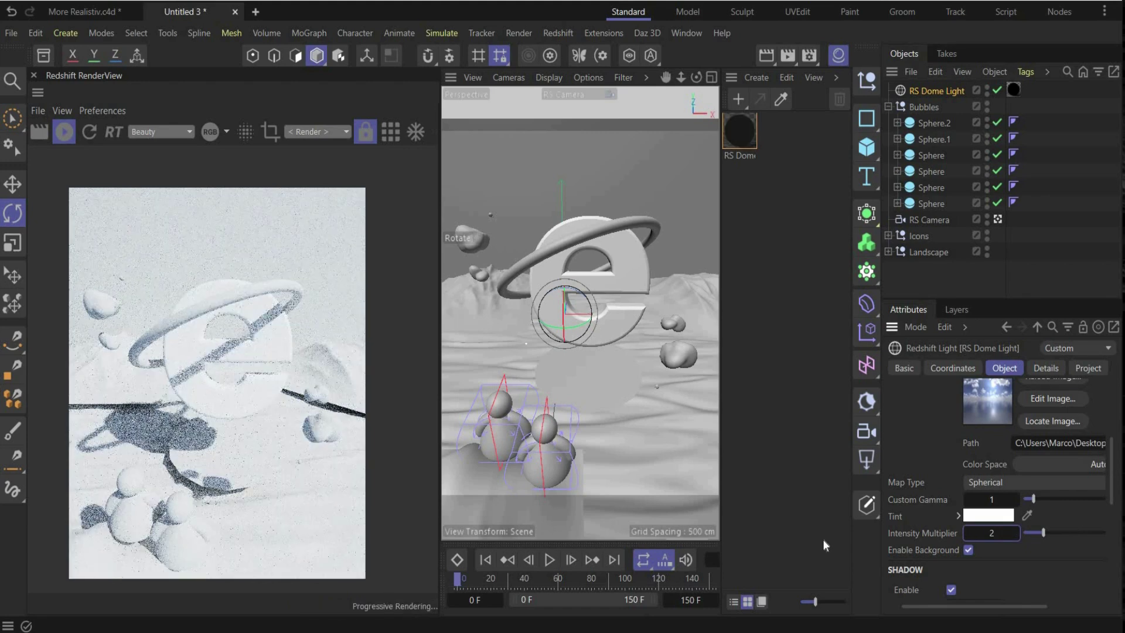
Set the dome light's heading rotation (R.H) to 180°.
{"action": "left_click", "coordinate": [952, 368]}
{"action": "left_click", "coordinate": [1058, 428]}
{"action": "type", "text": "180"}
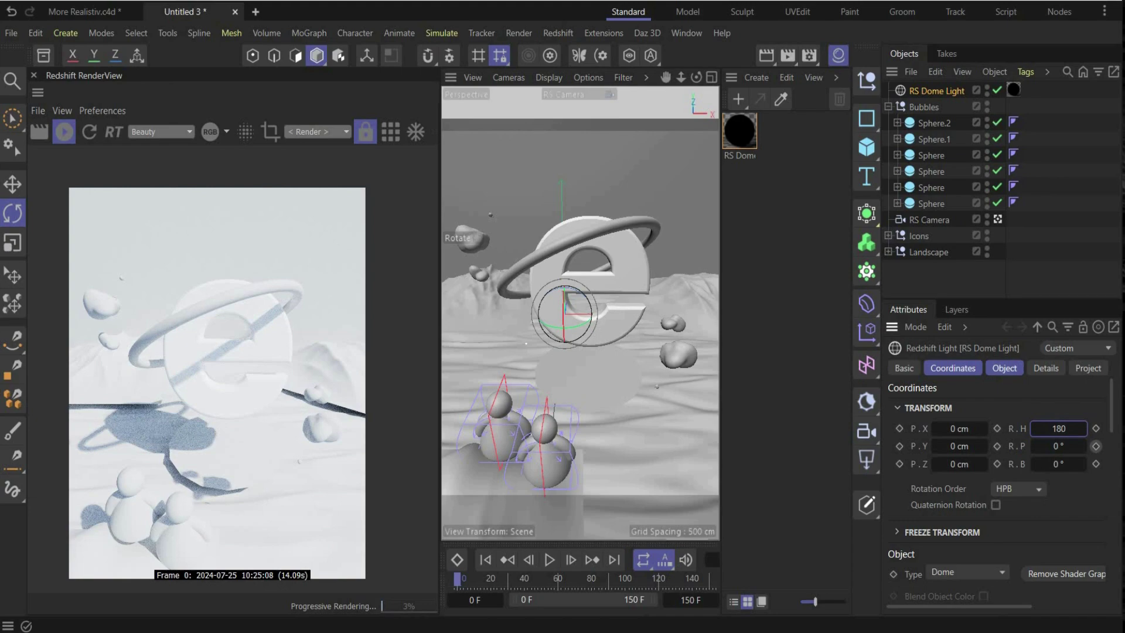
{"action": "key", "text": "Return"}
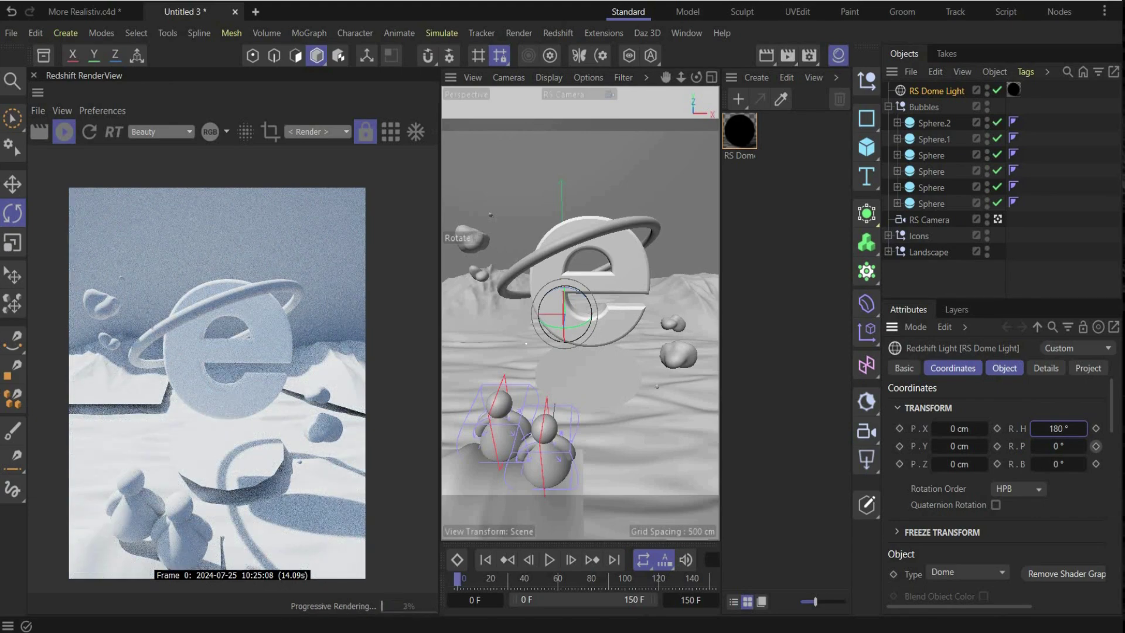
Create a new Redshift material and assign it to the Sky plane in the Landscape group.
{"action": "left_click", "coordinate": [889, 252]}
{"action": "scroll", "coordinate": [948, 224], "scroll_direction": "down", "scroll_amount": 3}
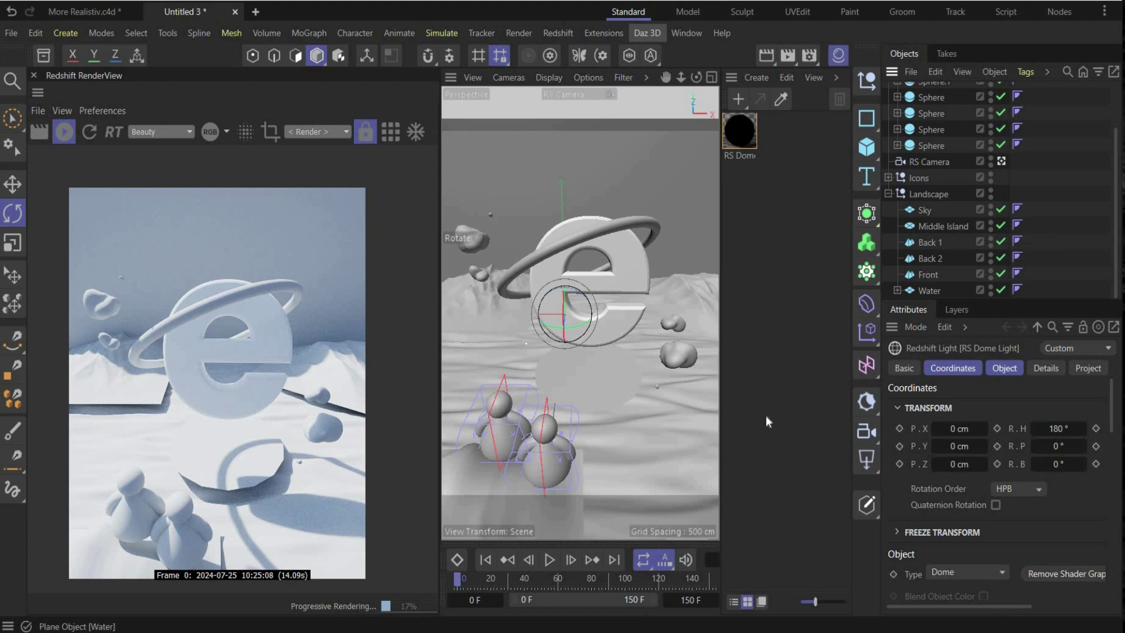
{"action": "left_click", "coordinate": [927, 212]}
{"action": "double_click", "coordinate": [755, 137]}
{"action": "left_click_drag", "start_coordinate": [755, 137], "coordinate": [929, 212]}
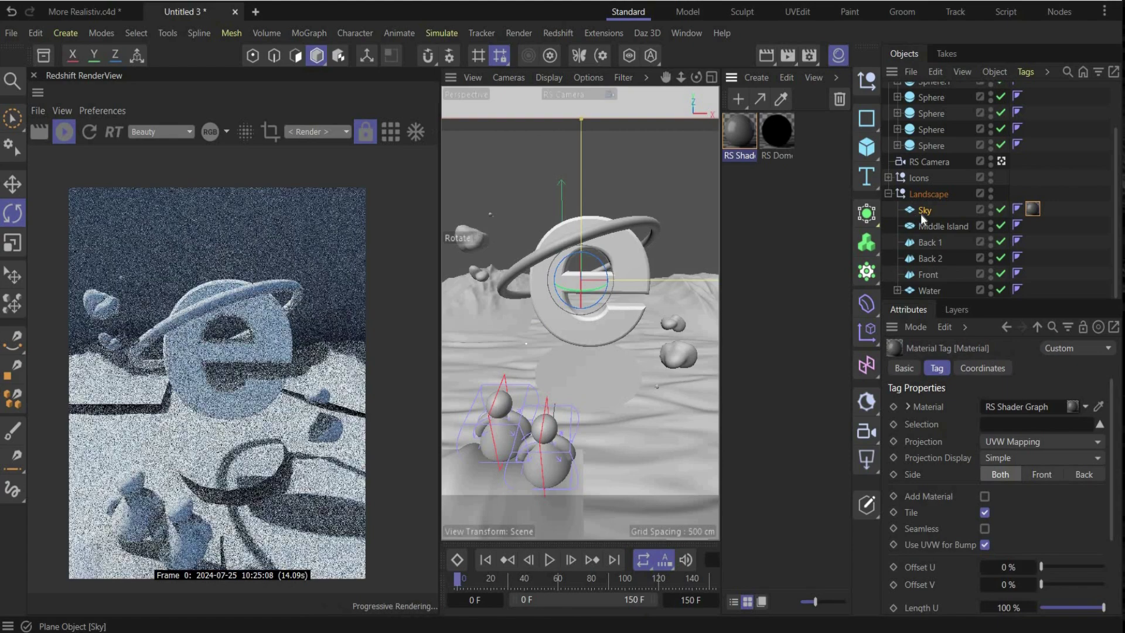
Add the blue cloudy-sky image to the Sky material's shader graph and connect it to Base Color and Emission Color.
{"action": "double_click", "coordinate": [741, 131]}
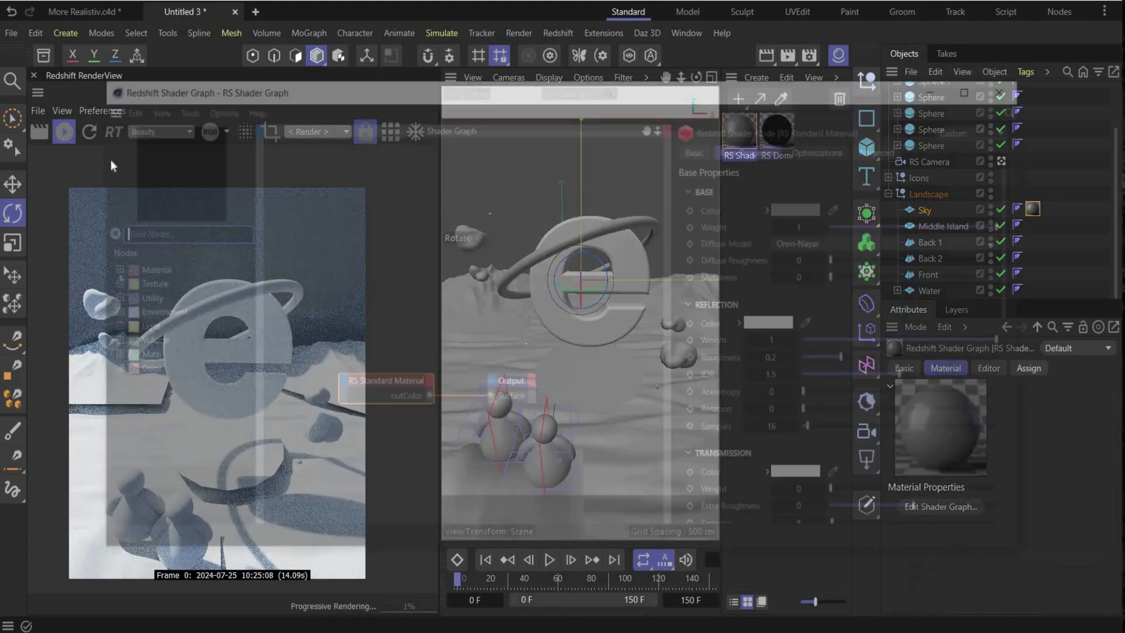
{"action": "left_click_drag", "start_coordinate": [442, 174], "coordinate": [446, 177]}
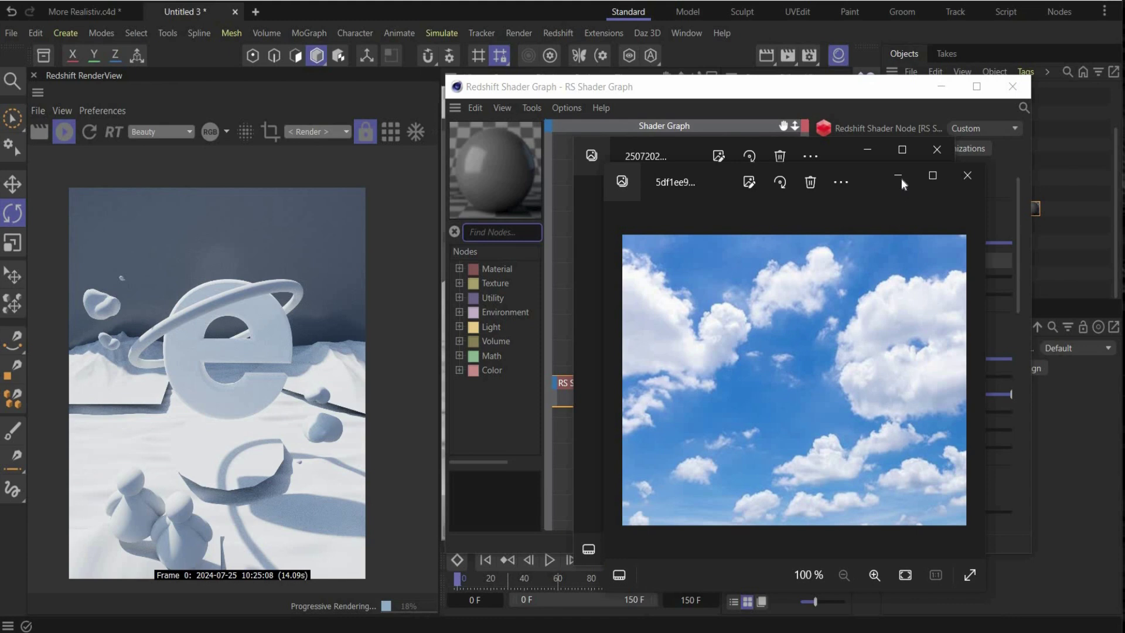
{"action": "left_click", "coordinate": [896, 179]}
{"action": "left_click_drag", "start_coordinate": [0, 316], "coordinate": [615, 283]}
{"action": "left_click_drag", "start_coordinate": [727, 334], "coordinate": [564, 387]}
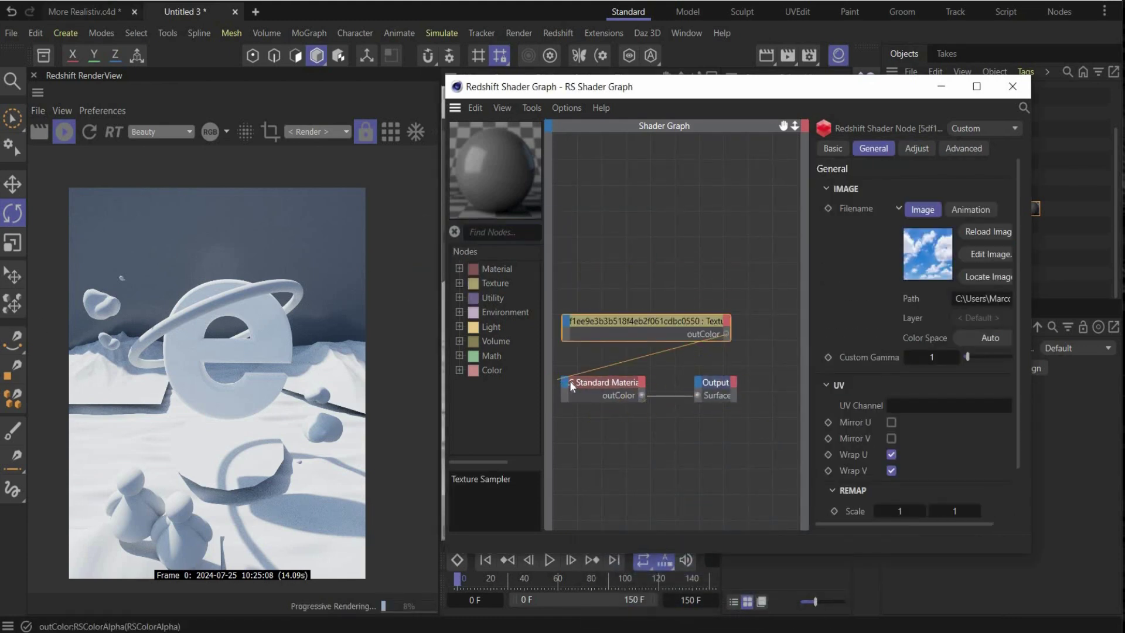
{"action": "mouse_move", "coordinate": [617, 418]}
{"action": "left_click", "coordinate": [733, 420]}
{"action": "mouse_move", "coordinate": [610, 455]}
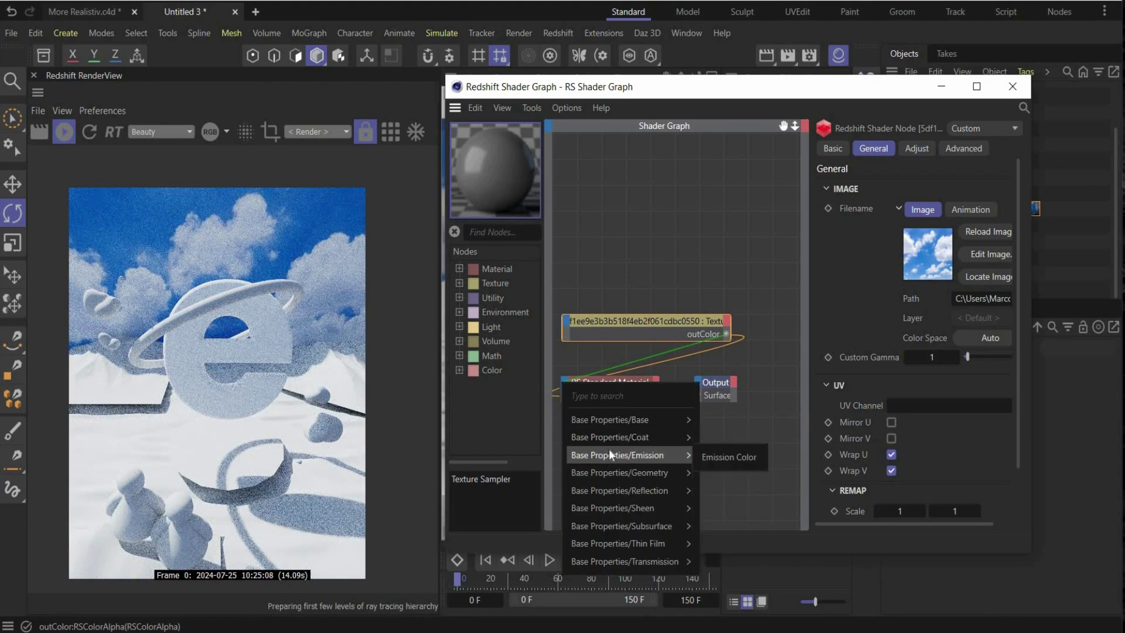
{"action": "left_click", "coordinate": [727, 457]}
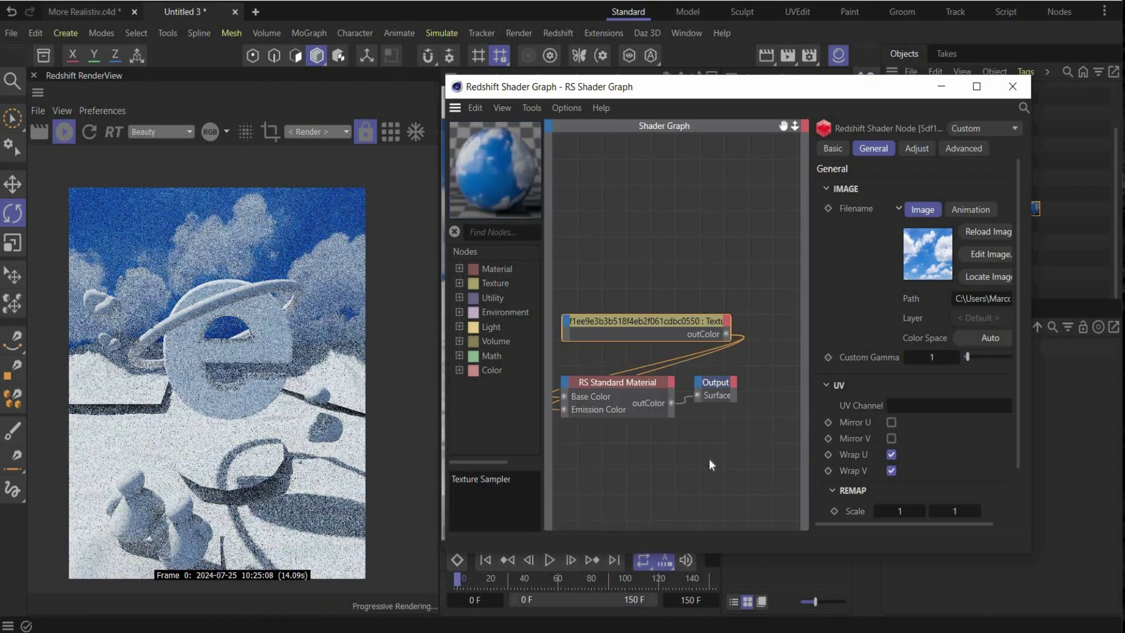
Set the Sky material's emission weight to 1 and close its shader graph.
{"action": "left_click", "coordinate": [673, 412]}
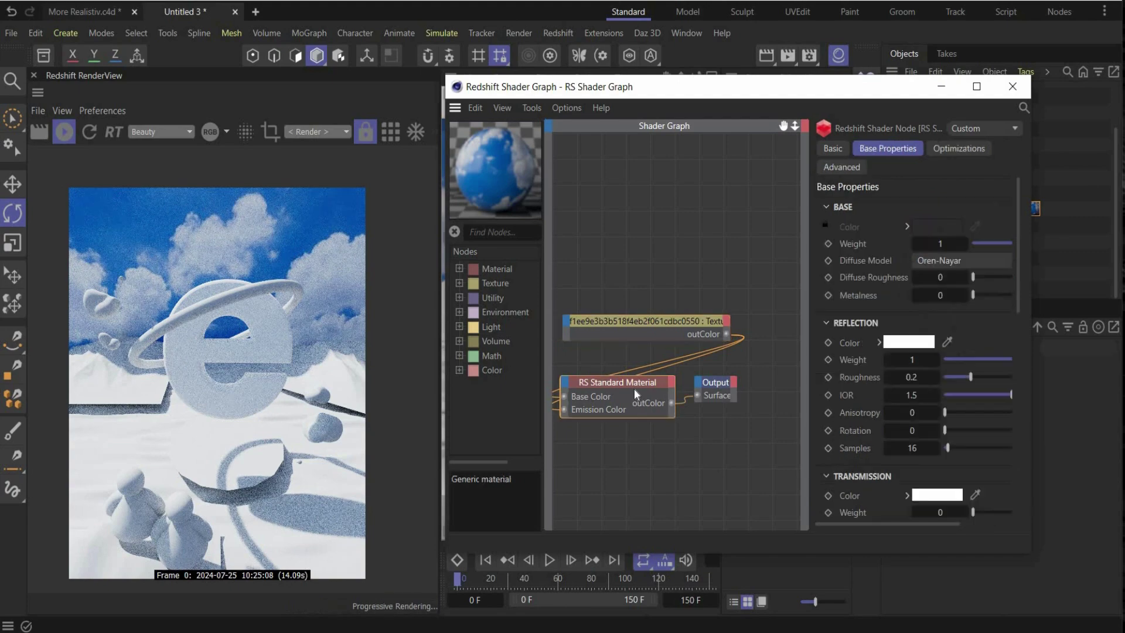
{"action": "scroll", "coordinate": [859, 426], "scroll_direction": "down", "scroll_amount": 10}
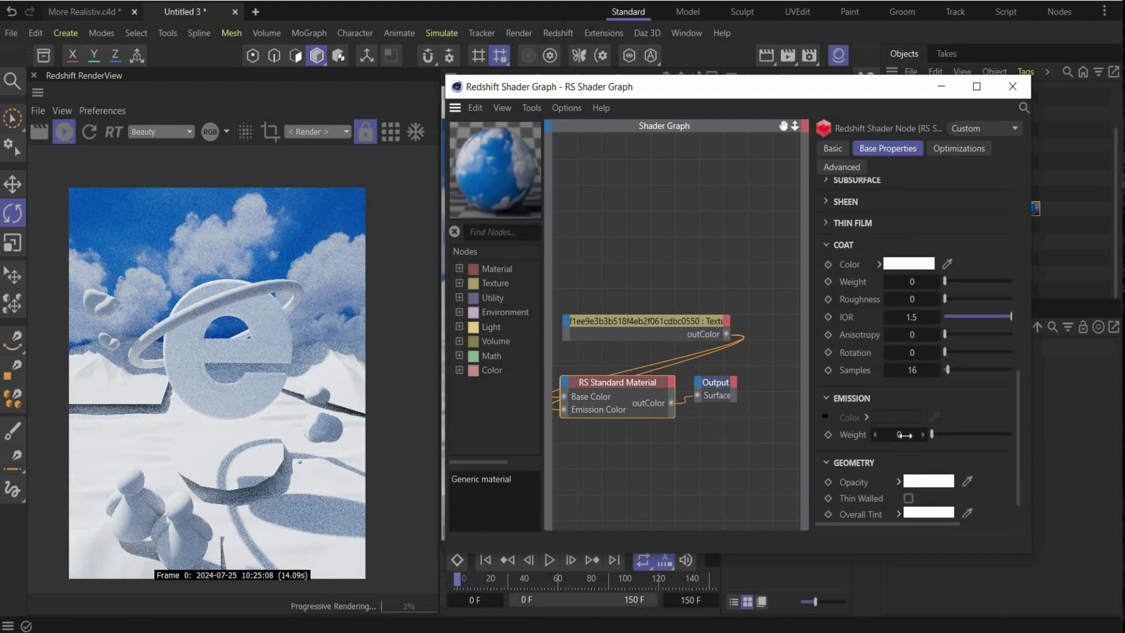
{"action": "left_click", "coordinate": [905, 434]}
{"action": "type", "text": "1"}
{"action": "key", "text": "Return"}
{"action": "left_click", "coordinate": [1012, 86]}
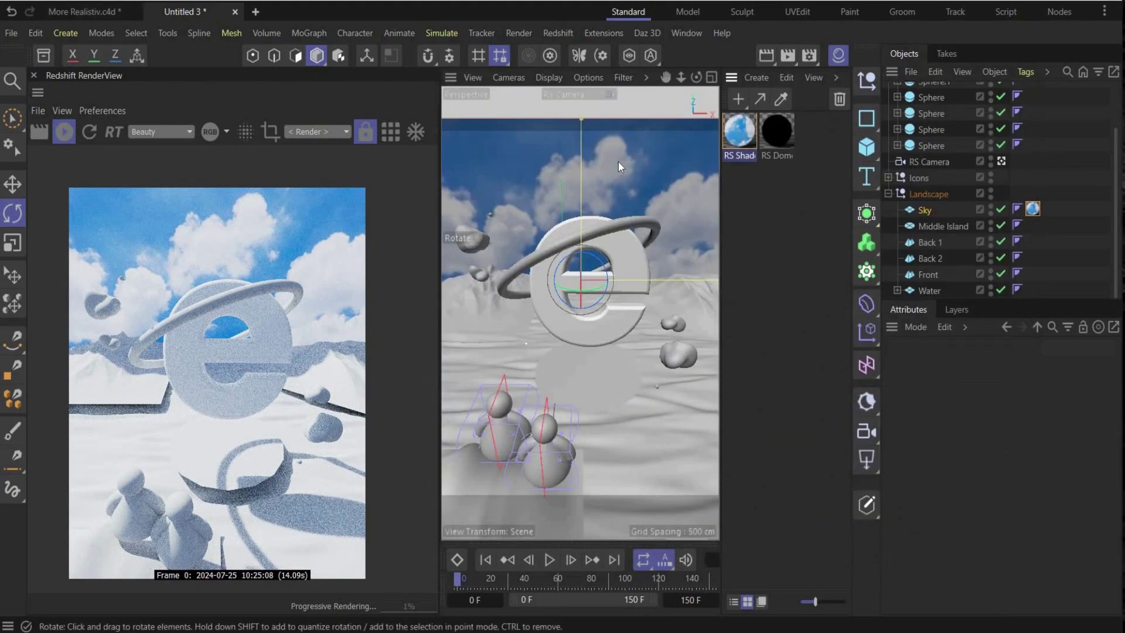
Lower the Sky plane behind the mountains and check the scene against the Windows XP Nostalgia reference image.
{"action": "left_click_drag", "start_coordinate": [582, 117], "coordinate": [581, 184]}
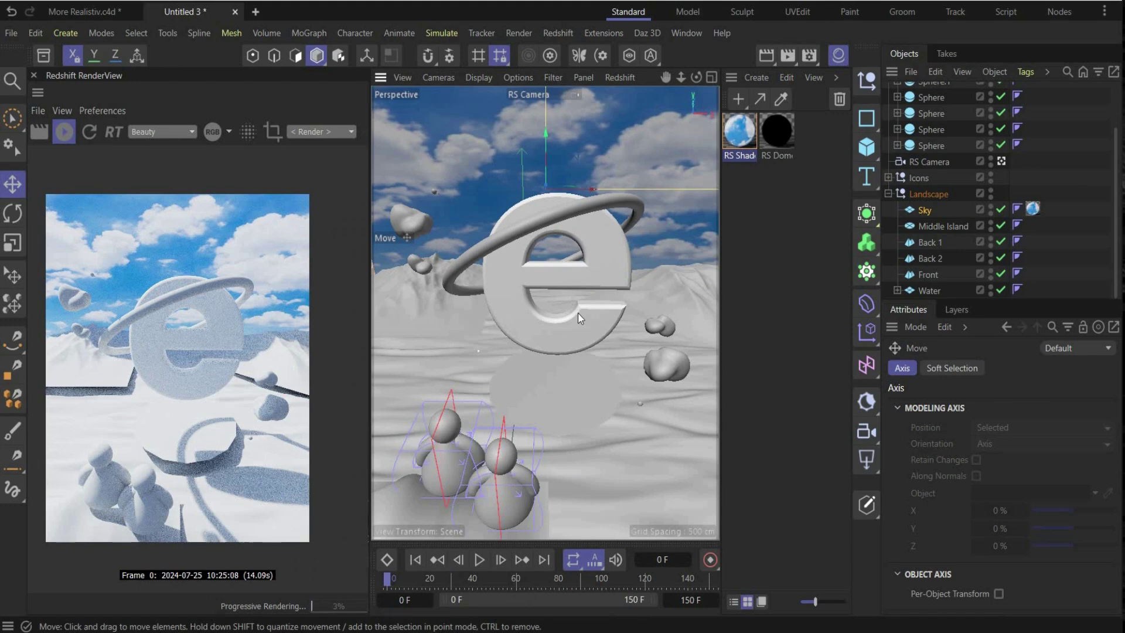
{"action": "key", "text": "alt+Tab"}
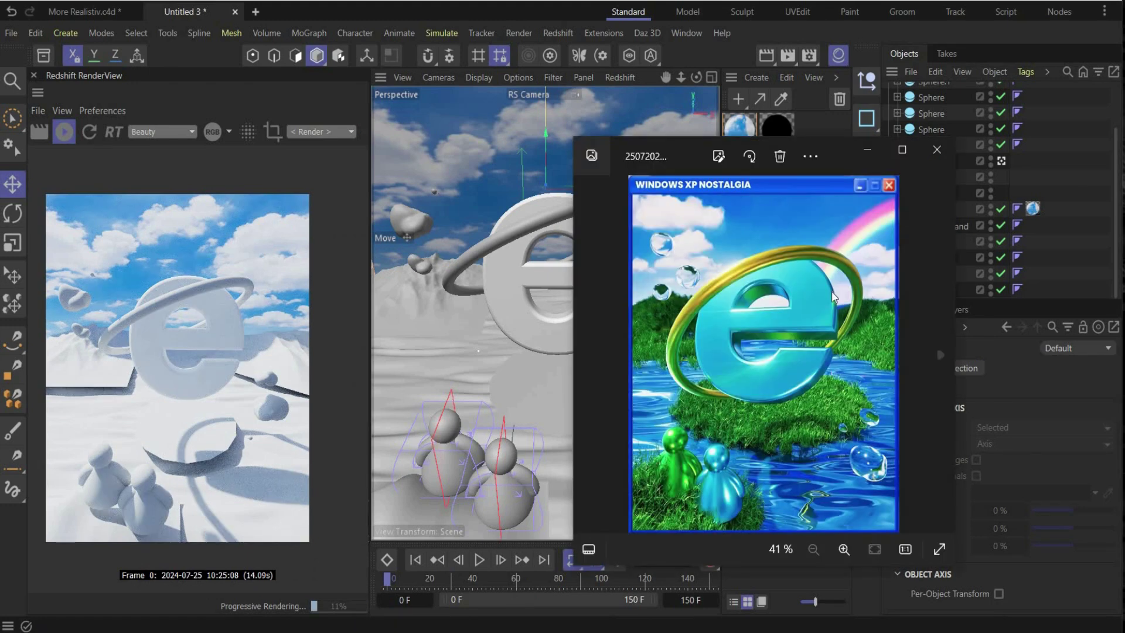
{"action": "left_click", "coordinate": [870, 152]}
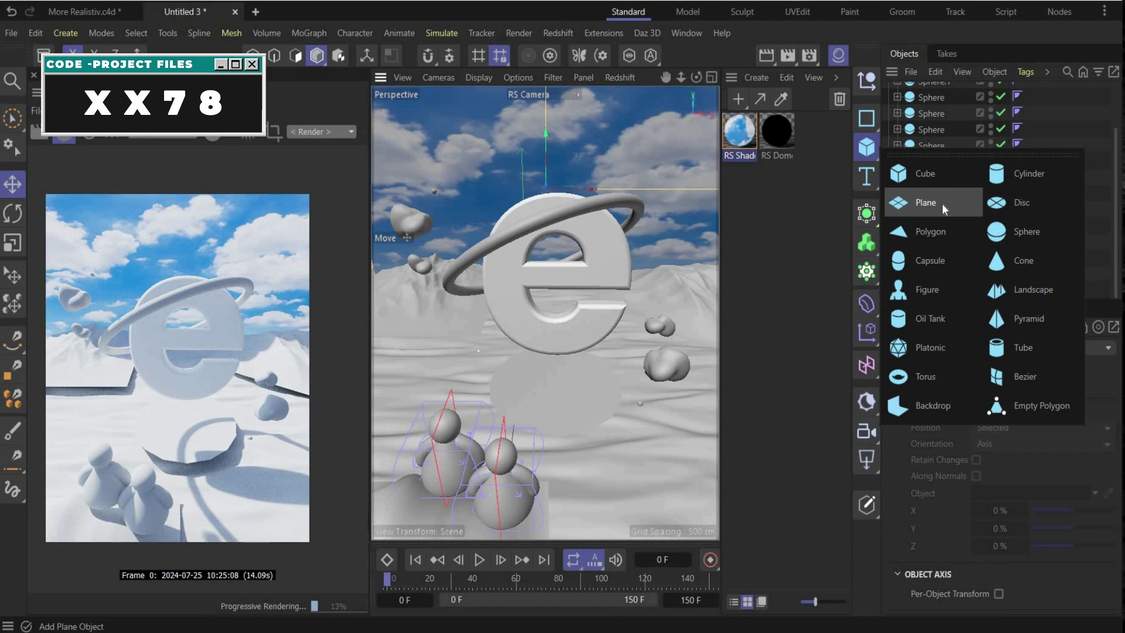
Add a plane with +Z orientation and place it in the sky behind the right side of the "e" logo.
{"action": "left_click", "coordinate": [942, 203]}
{"action": "left_click", "coordinate": [1005, 368]}
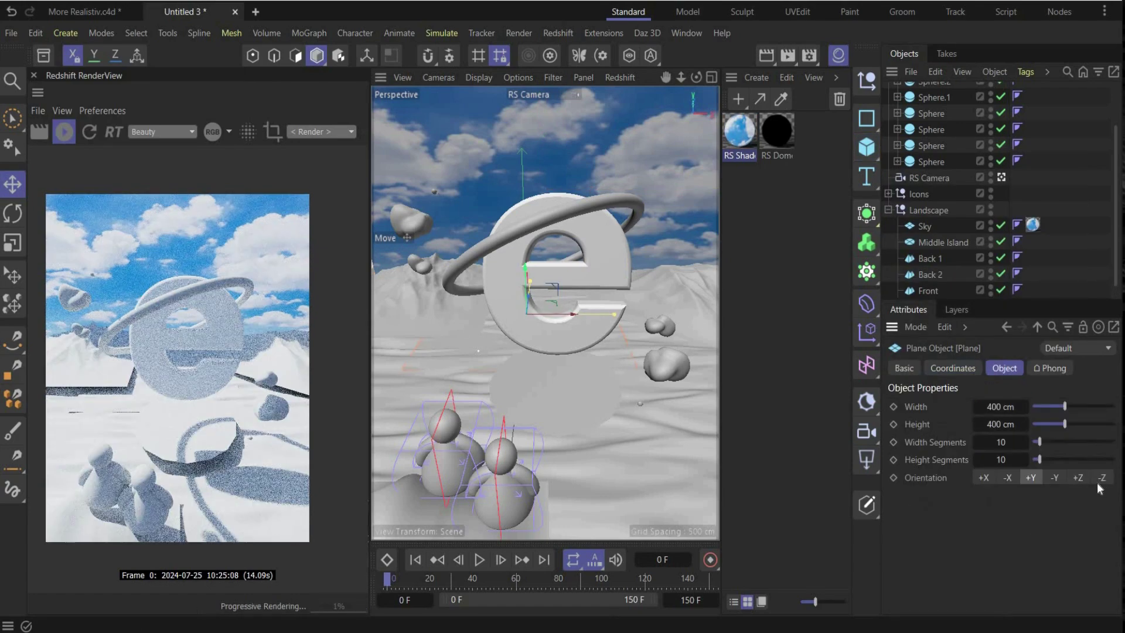
{"action": "left_click", "coordinate": [1078, 477]}
{"action": "left_click_drag", "start_coordinate": [582, 314], "coordinate": [697, 313]}
{"action": "left_click_drag", "start_coordinate": [640, 278], "coordinate": [601, 281]}
{"action": "left_click_drag", "start_coordinate": [646, 206], "coordinate": [686, 235]}
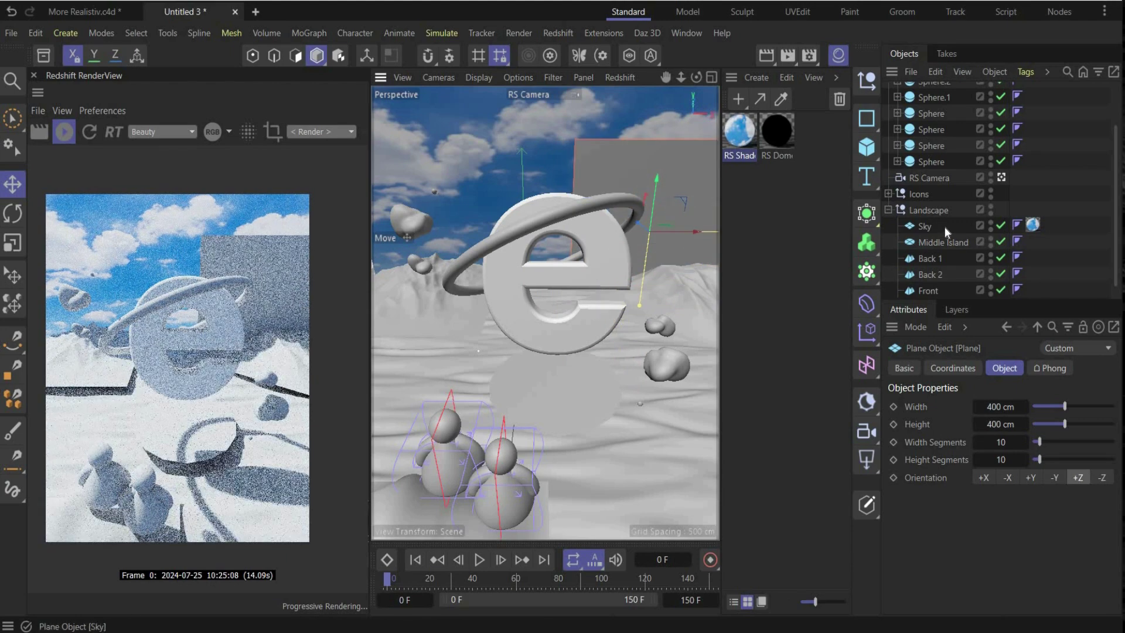
Rename the new plane Rainbow and move it into the Landscape group above Sky.
{"action": "scroll", "coordinate": [945, 227], "scroll_direction": "up", "scroll_amount": 2}
{"action": "double_click", "coordinate": [919, 91]}
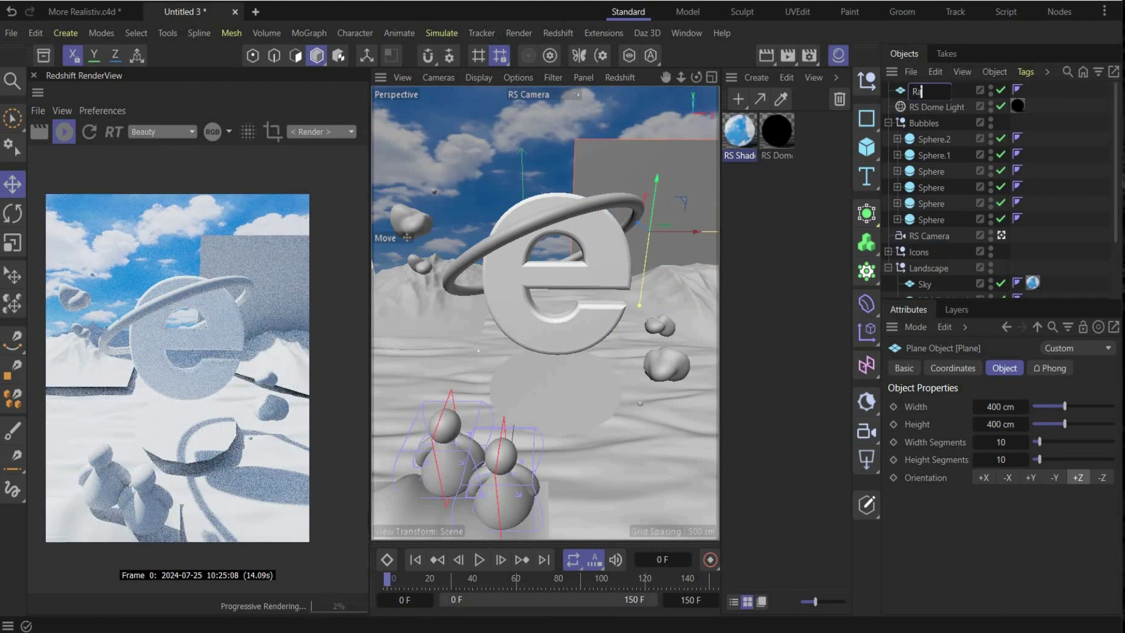
{"action": "key", "text": "Return"}
{"action": "left_click_drag", "start_coordinate": [919, 93], "coordinate": [935, 276]}
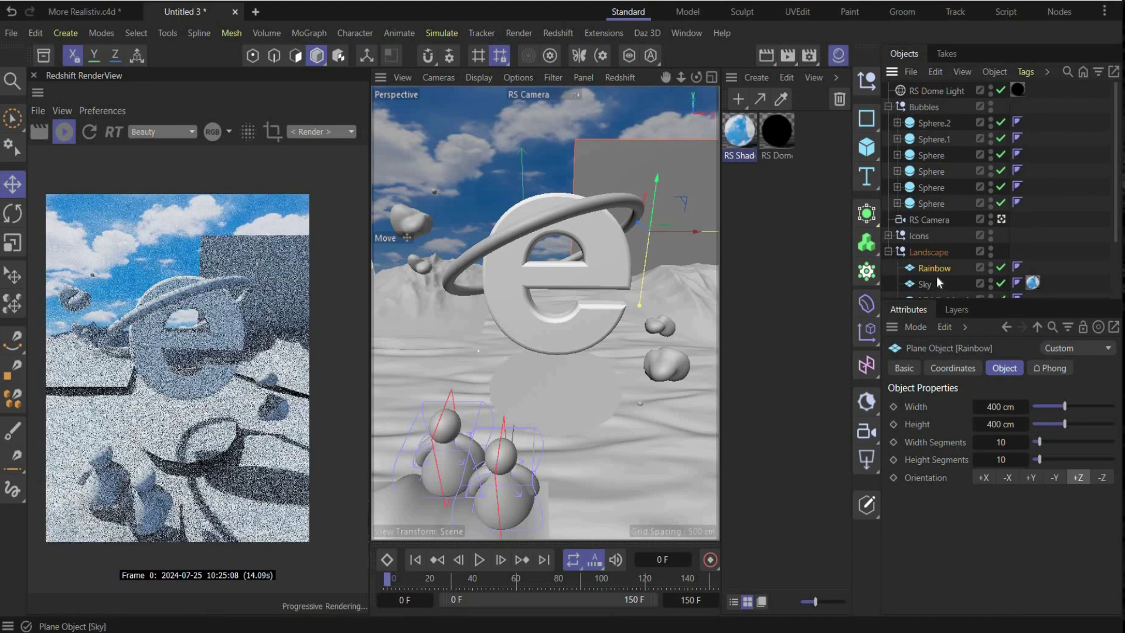
Create a new Redshift material, assign it to the Rainbow plane and open its shader graph.
{"action": "double_click", "coordinate": [795, 258]}
{"action": "left_click_drag", "start_coordinate": [729, 138], "coordinate": [918, 269]}
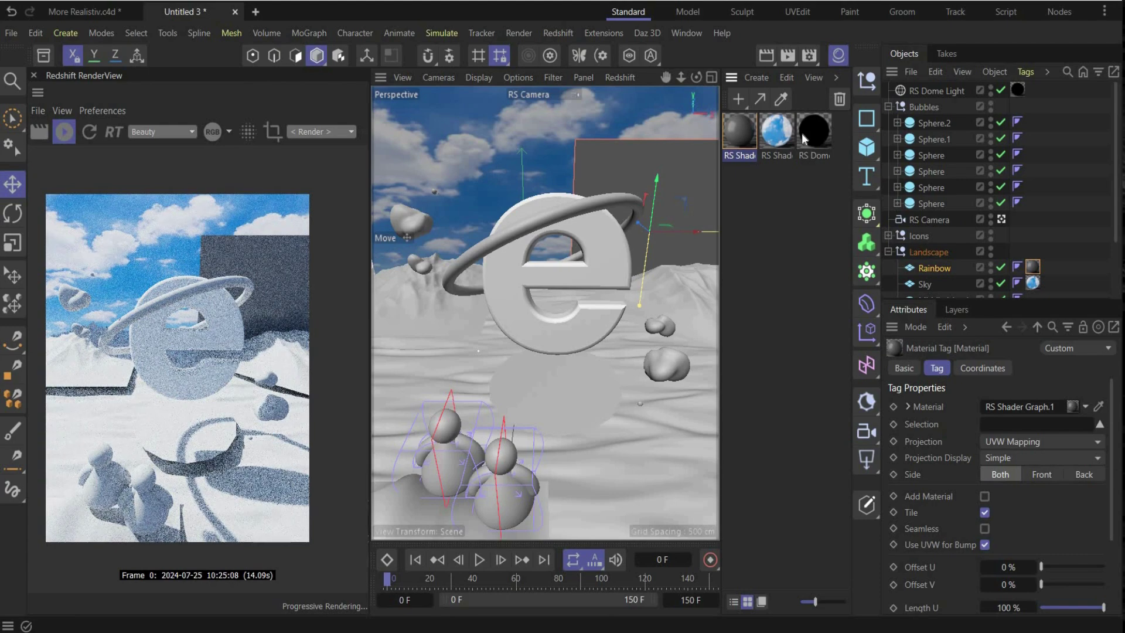
{"action": "left_click", "coordinate": [740, 136]}
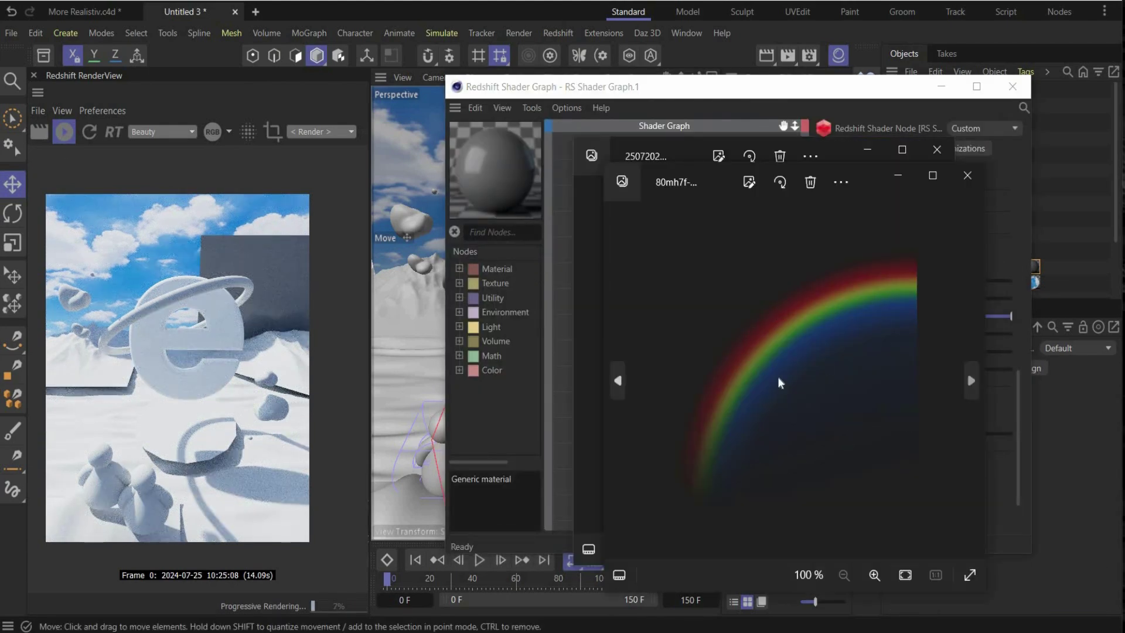
Close the image previews and add the 80mh7f-rainbow-icon-clipart image as a texture node in the Rainbow material's graph.
{"action": "left_click", "coordinate": [968, 175]}
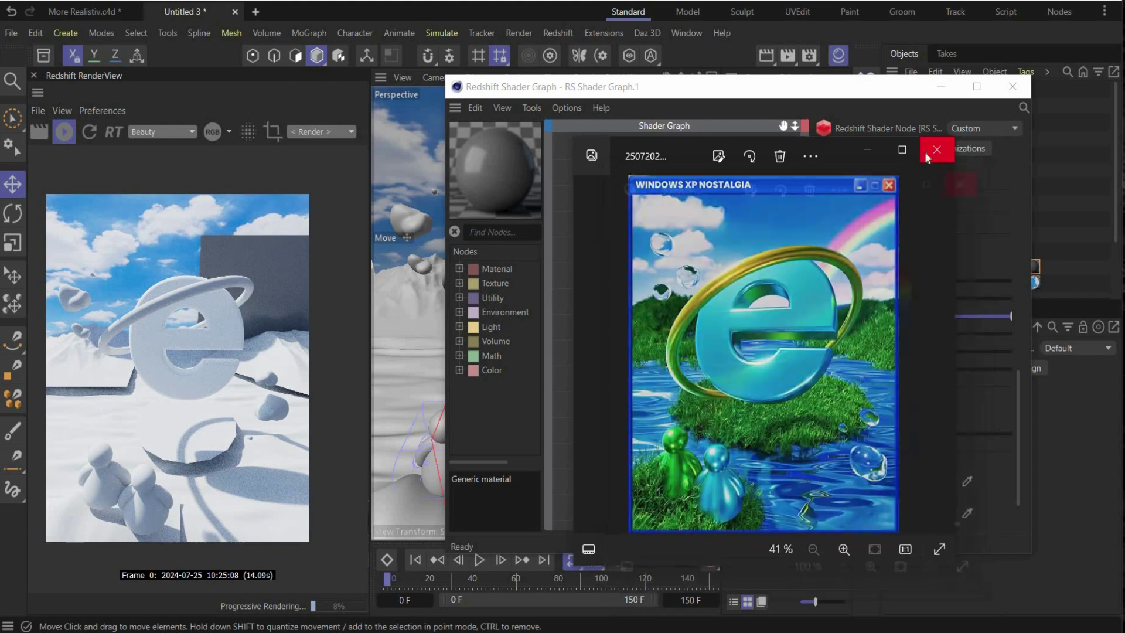
{"action": "left_click", "coordinate": [868, 150]}
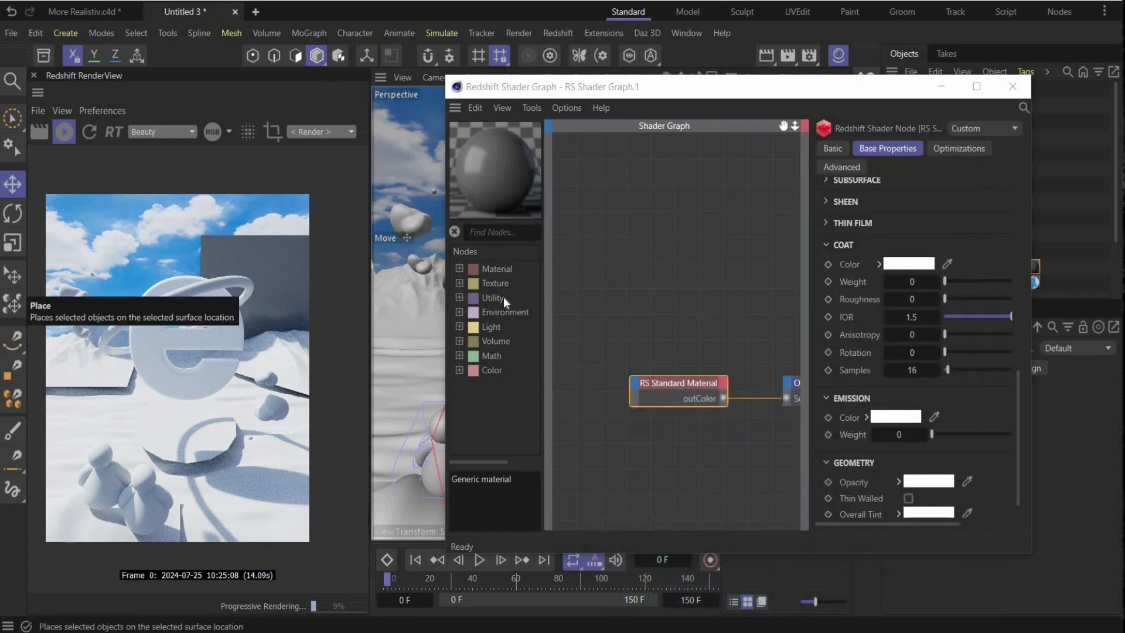
{"action": "left_click_drag", "start_coordinate": [505, 297], "coordinate": [660, 272]}
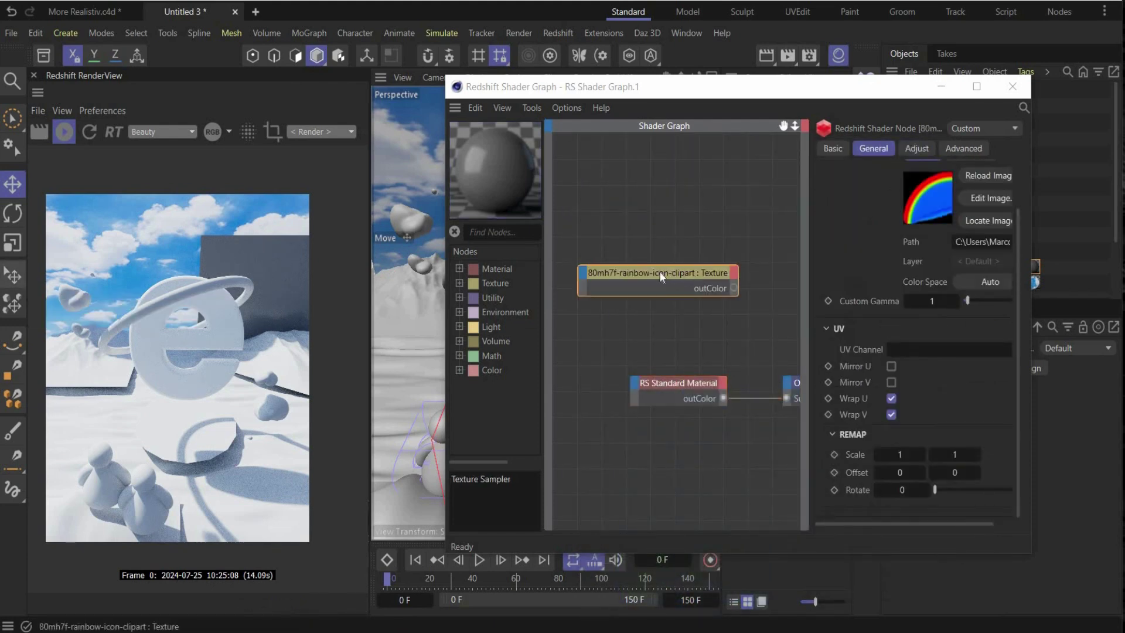
{"action": "left_click_drag", "start_coordinate": [661, 277], "coordinate": [638, 276]}
Add an RS Color Splitter node and feed the rainbow texture's outColor into its input.
{"action": "left_click", "coordinate": [501, 236]}
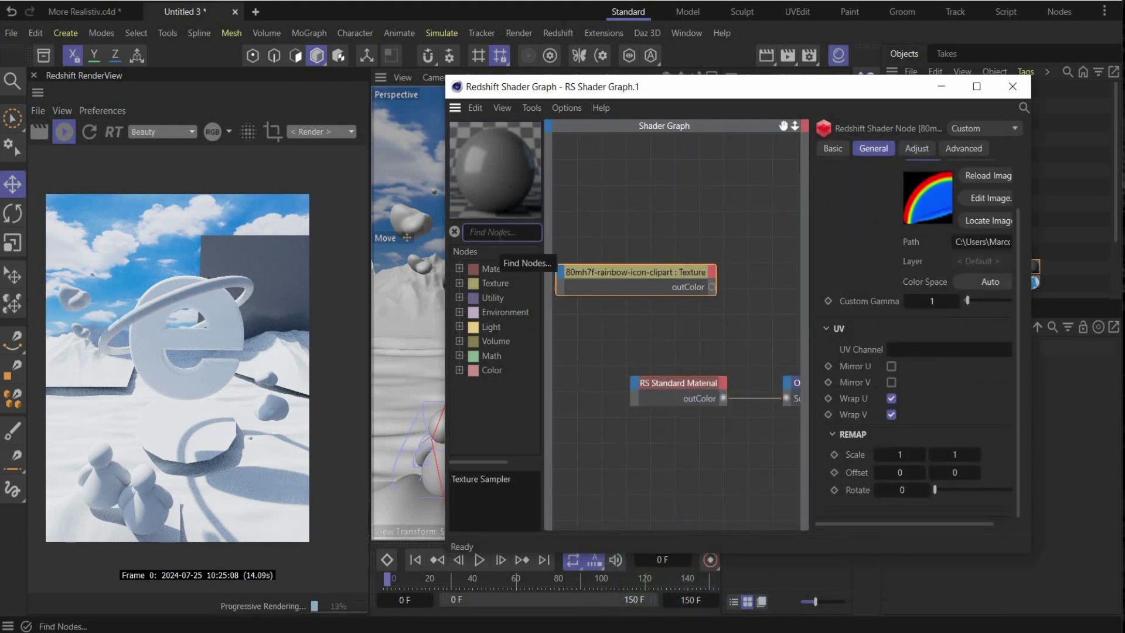
{"action": "type", "text": "color cpl"}
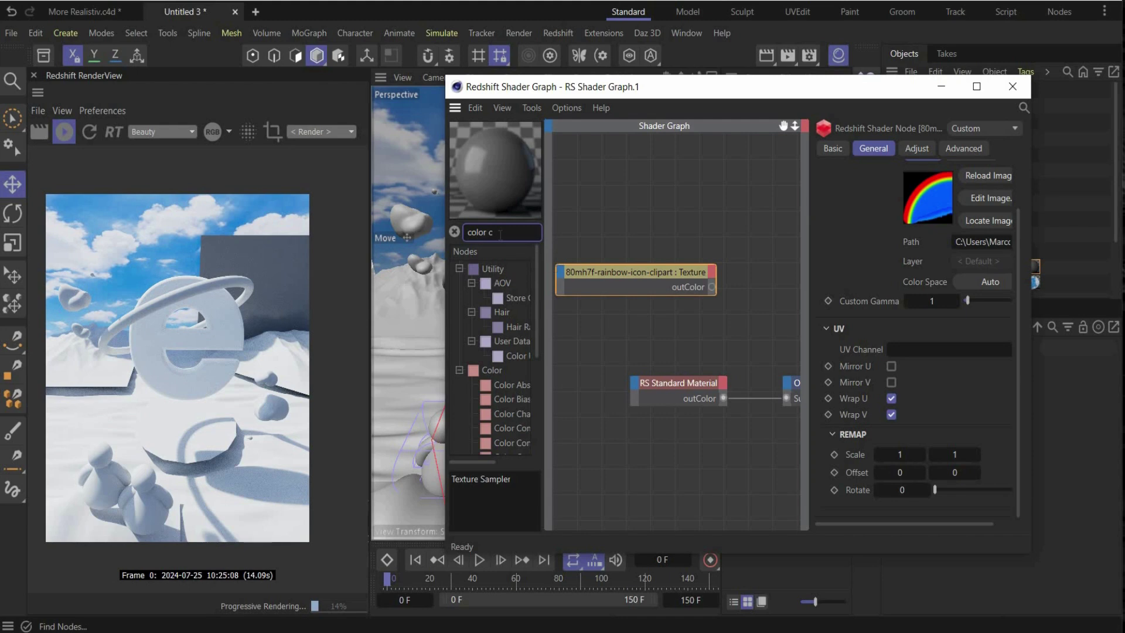
{"action": "key", "text": "BackSpace"}
{"action": "key", "text": "BackSpace"}
{"action": "key", "text": "BackSpace"}
{"action": "type", "text": "sp"}
{"action": "left_click", "coordinate": [494, 280]}
{"action": "left_click_drag", "start_coordinate": [494, 280], "coordinate": [754, 297]}
{"action": "left_click", "coordinate": [719, 291]}
Connect the Color Splitter's outA to the standard material's Geometry Opacity.
{"action": "left_click_drag", "start_coordinate": [632, 404], "coordinate": [585, 419]}
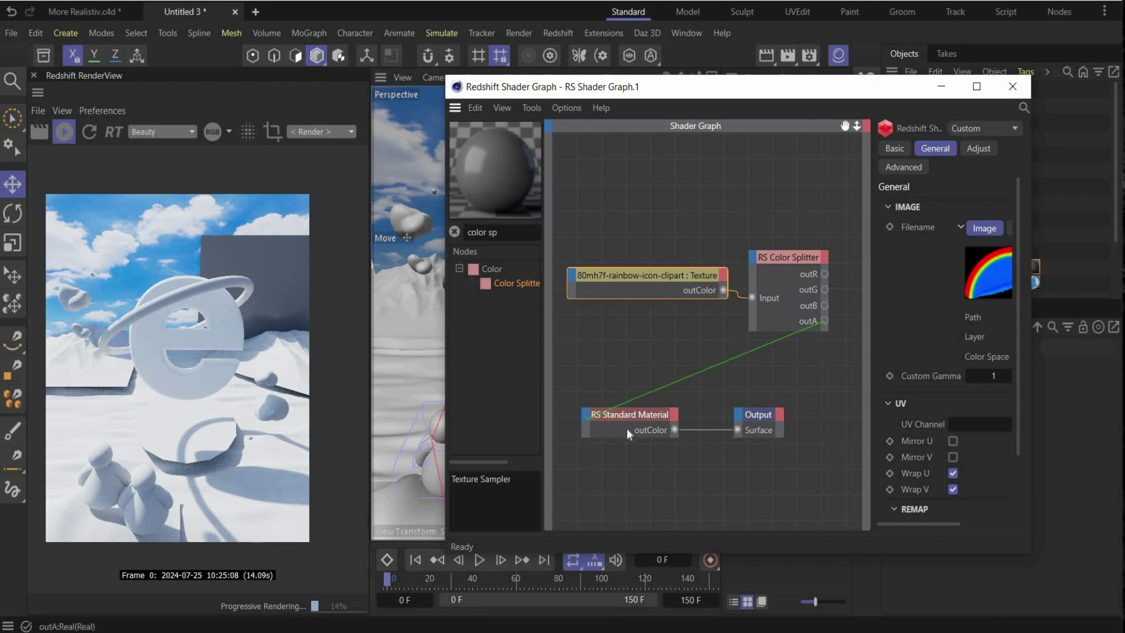
{"action": "mouse_move", "coordinate": [674, 509]}
{"action": "left_click", "coordinate": [730, 511]}
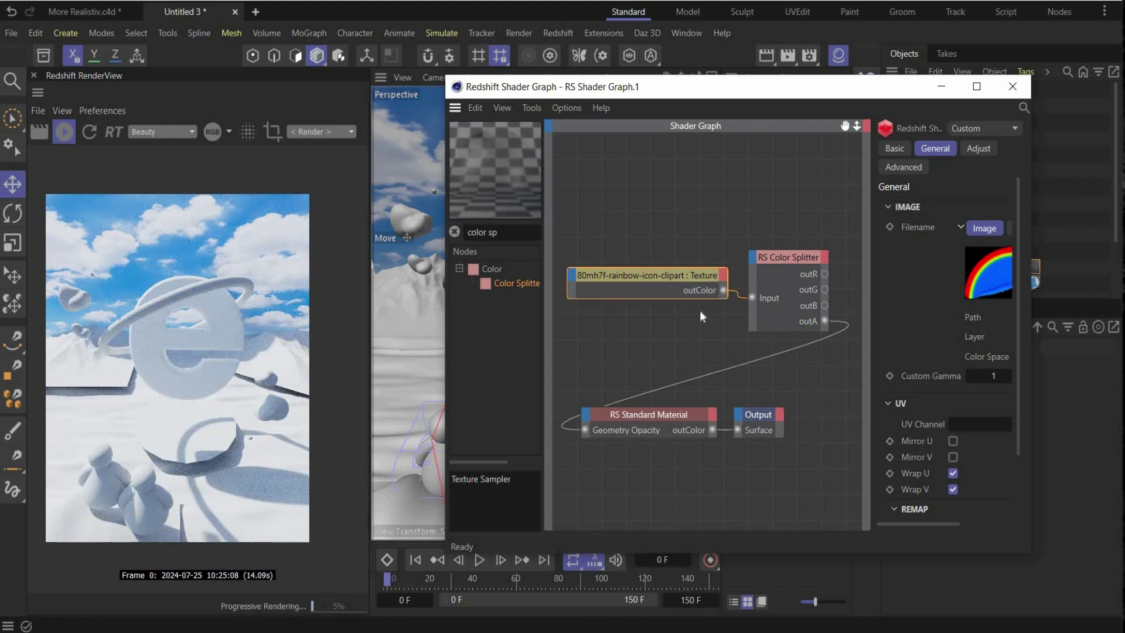
Connect the rainbow texture's outColor to the standard material's Base Color and Emission Color.
{"action": "left_click_drag", "start_coordinate": [586, 413], "coordinate": [585, 417]}
{"action": "mouse_move", "coordinate": [645, 448]}
{"action": "left_click", "coordinate": [742, 451]}
{"action": "left_click_drag", "start_coordinate": [724, 290], "coordinate": [588, 415]}
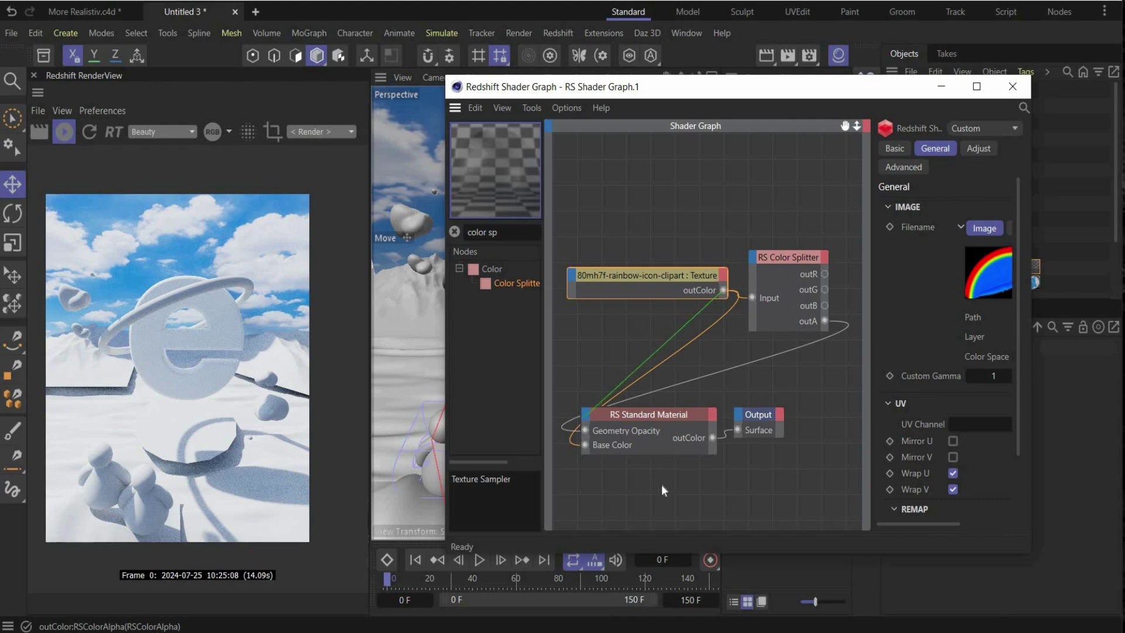
{"action": "mouse_move", "coordinate": [665, 492]}
{"action": "left_click", "coordinate": [743, 490]}
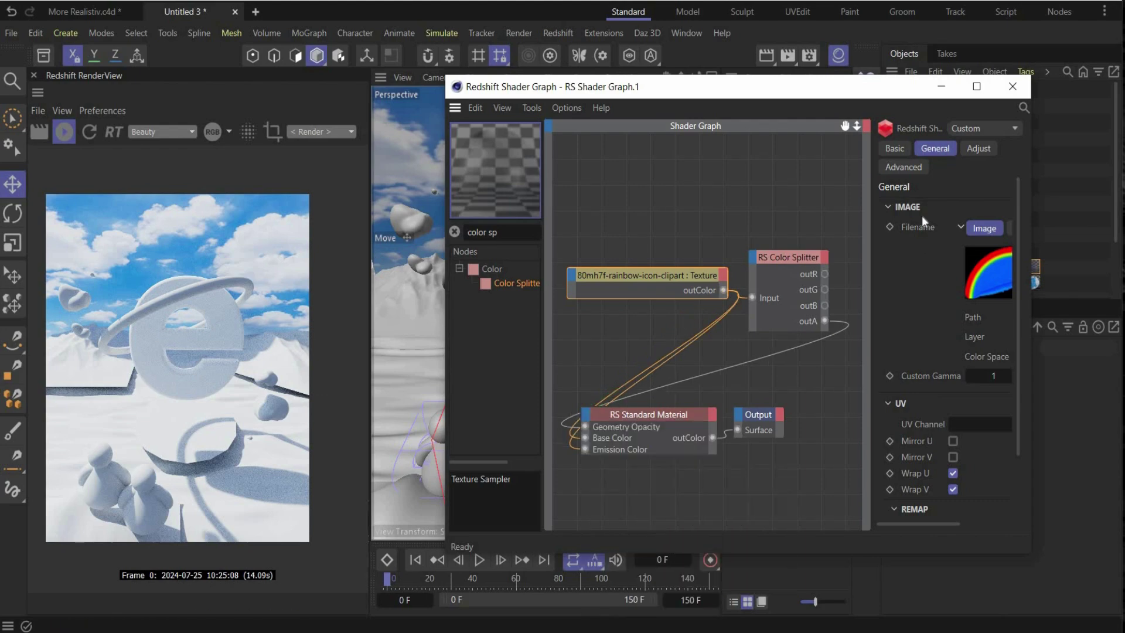
Set the Rainbow material's emission weight to 10 and close its shader graph.
{"action": "left_click", "coordinate": [681, 420]}
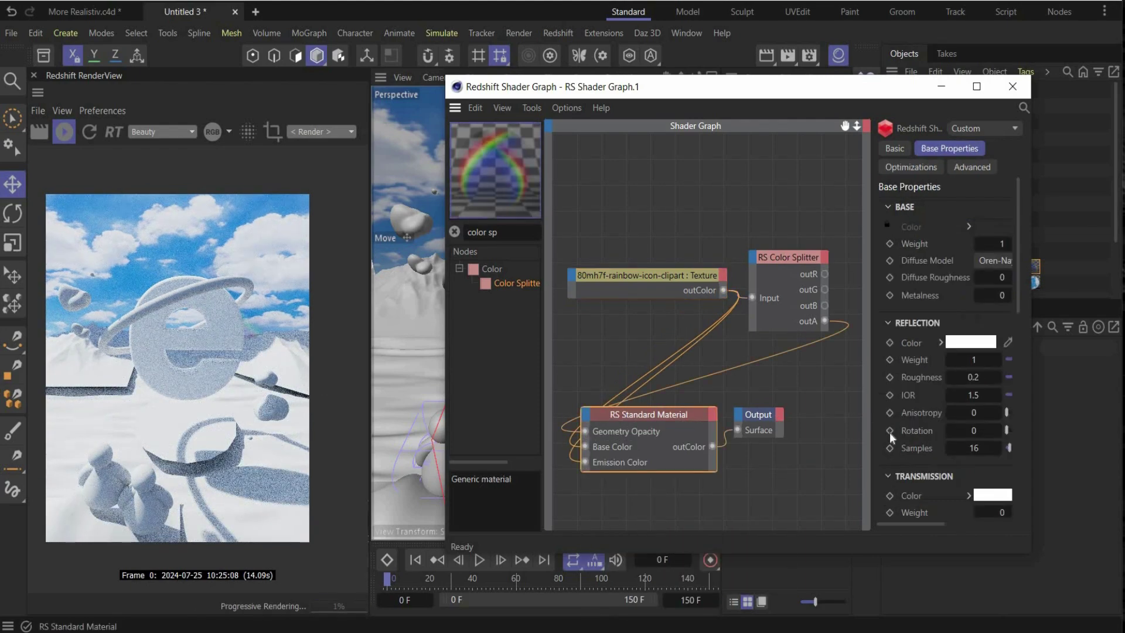
{"action": "scroll", "coordinate": [938, 463], "scroll_direction": "down", "scroll_amount": 10}
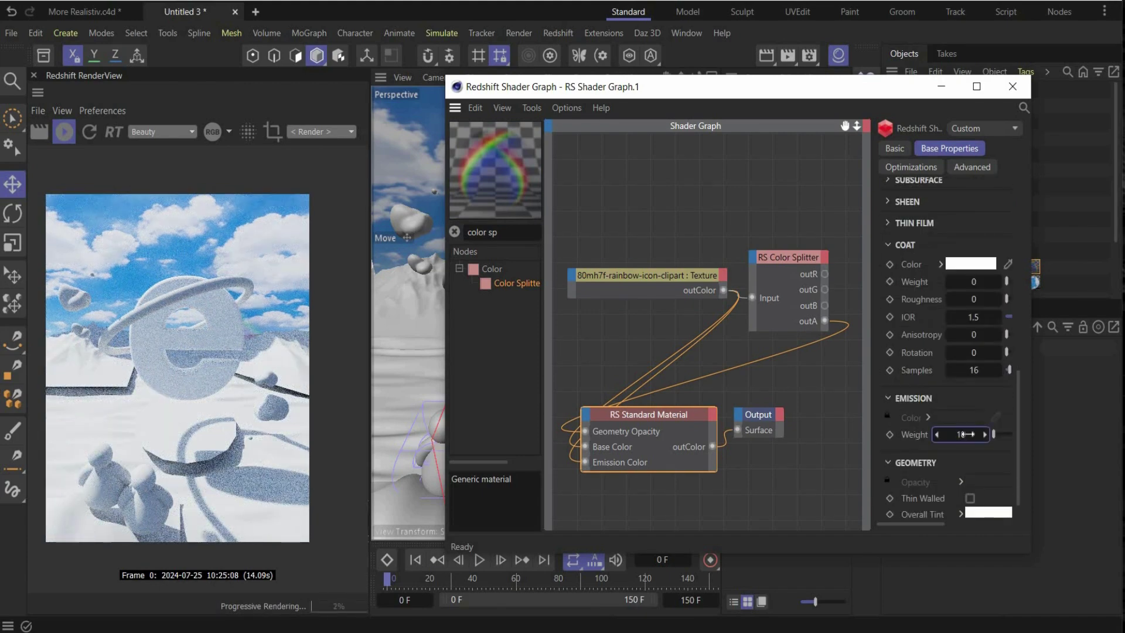
{"action": "key", "text": "Return"}
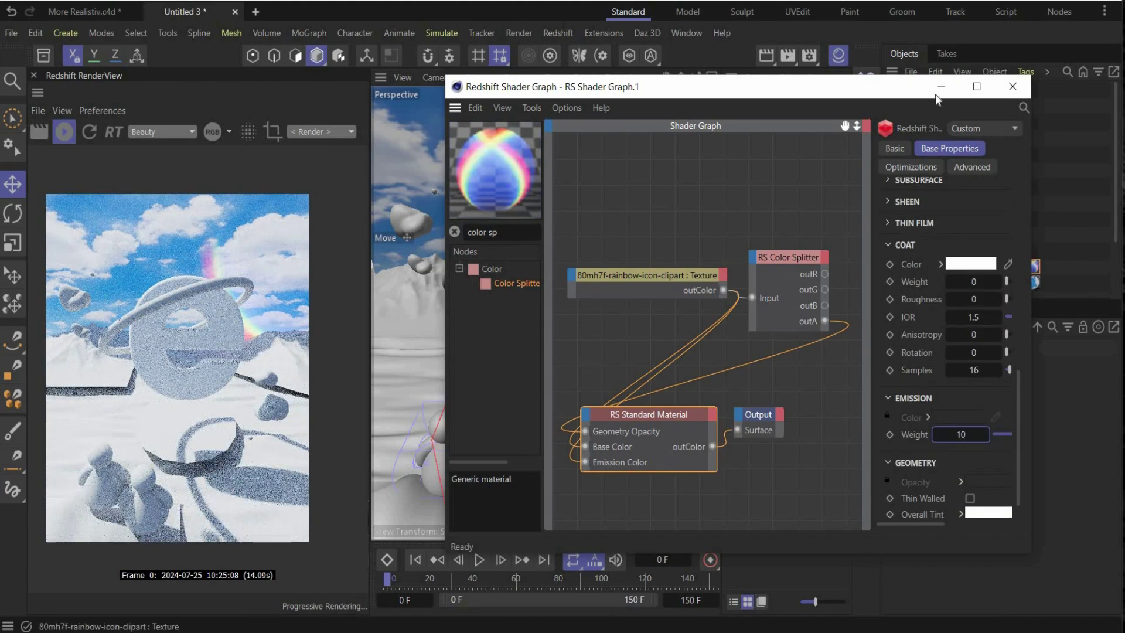
{"action": "left_click", "coordinate": [950, 94]}
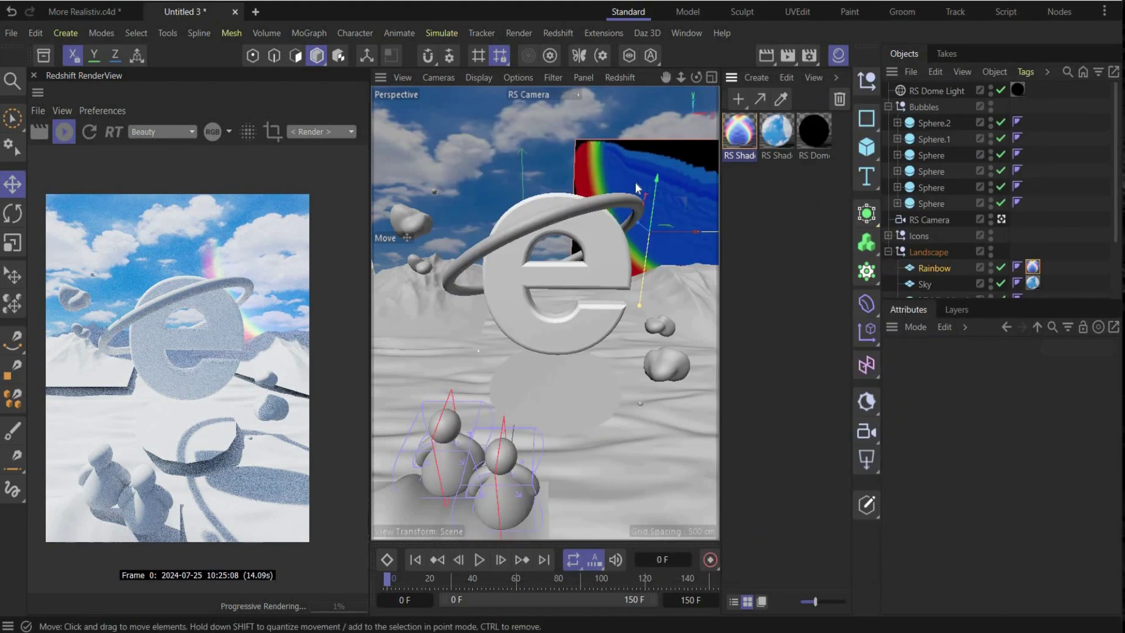
Rotate the Rainbow plane so its arc sweeps up and away behind the logo, and compare it with the reference image.
{"action": "key", "text": "r"}
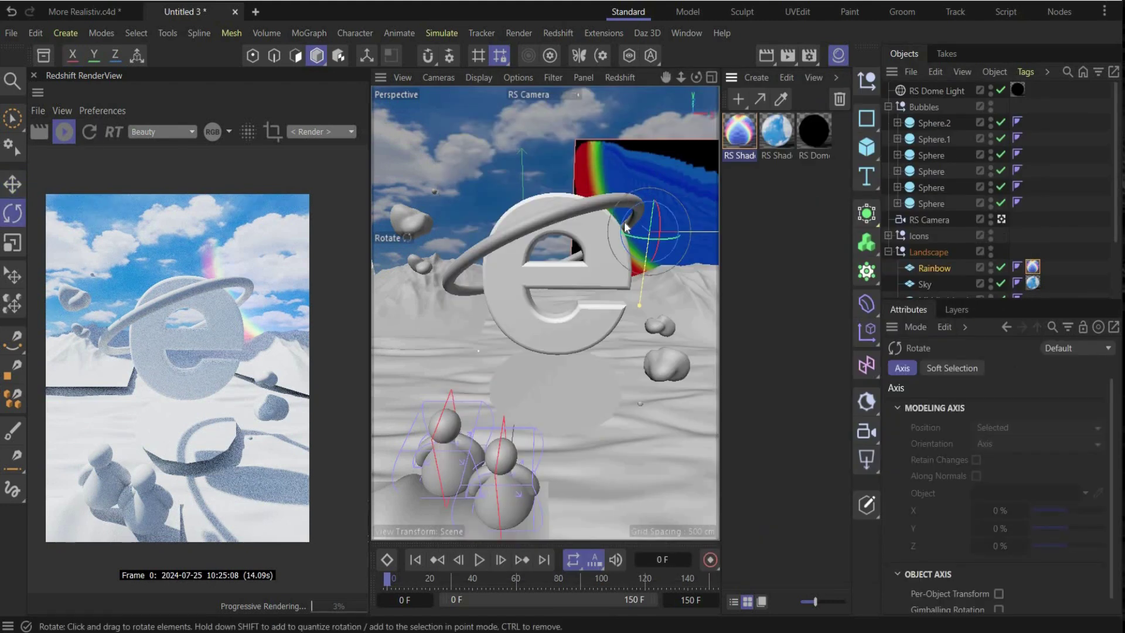
{"action": "left_click_drag", "start_coordinate": [625, 227], "coordinate": [681, 513]}
{"action": "key", "text": "e"}
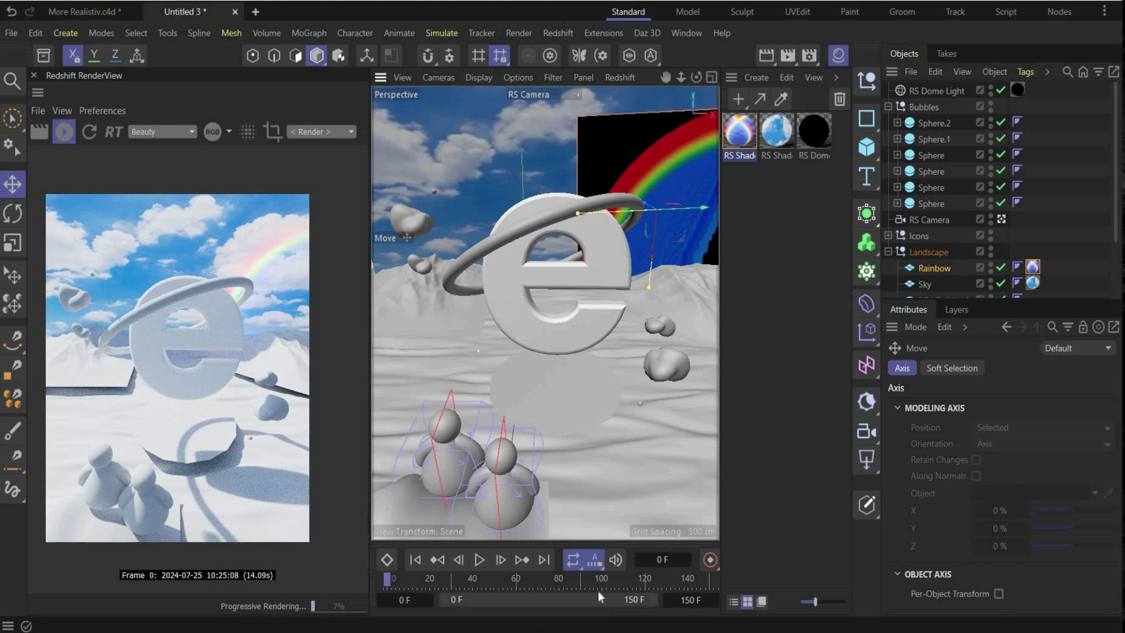
{"action": "left_click", "coordinate": [607, 527]}
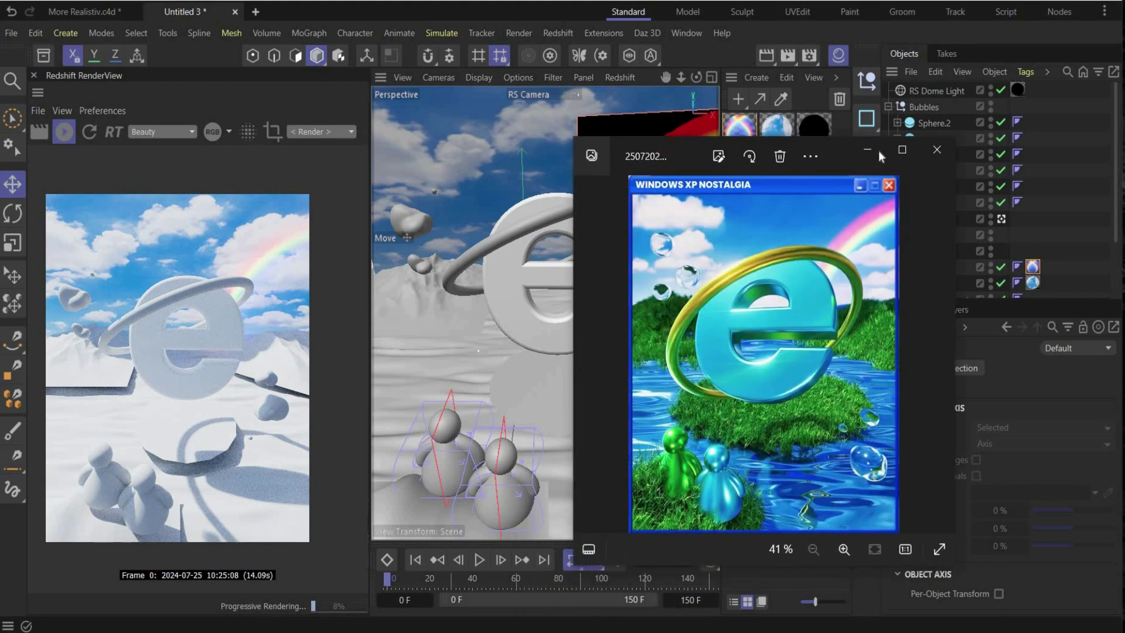
{"action": "left_click", "coordinate": [878, 150]}
Create a new Redshift material and assign it to the Water object in the Landscape group.
{"action": "left_click", "coordinate": [740, 133]}
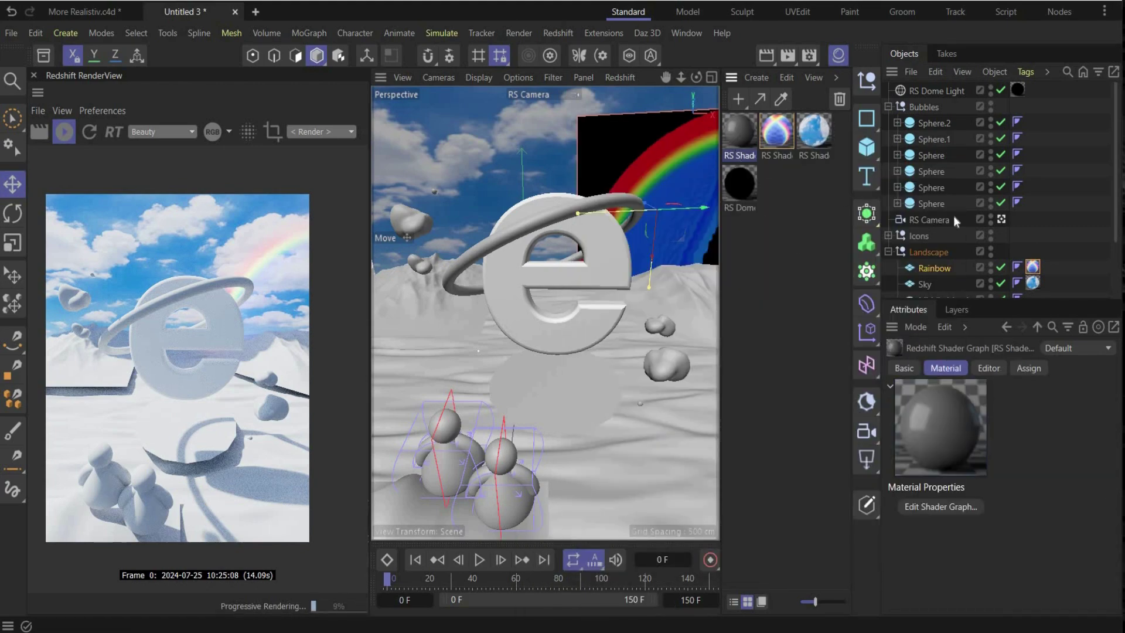
{"action": "scroll", "coordinate": [932, 205], "scroll_direction": "down", "scroll_amount": 3}
{"action": "left_click_drag", "start_coordinate": [925, 293], "coordinate": [920, 289]}
Set the Water material's base color to hex 60A2D5 in its shader graph.
{"action": "double_click", "coordinate": [742, 134]}
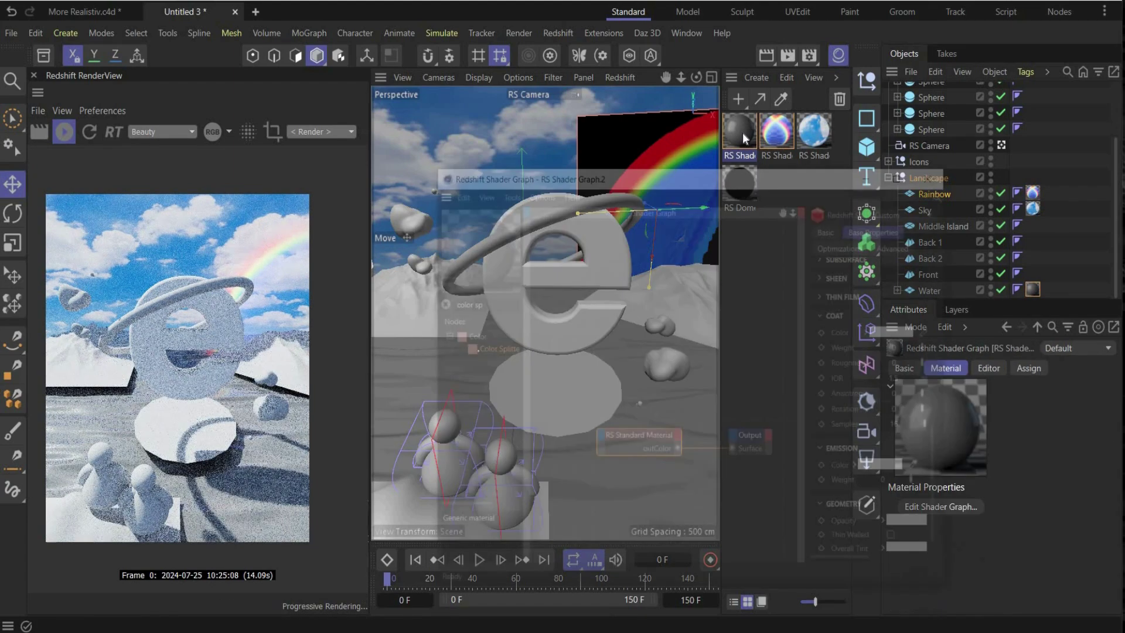
{"action": "left_click_drag", "start_coordinate": [875, 255], "coordinate": [789, 254]}
{"action": "scroll", "coordinate": [930, 246], "scroll_direction": "up", "scroll_amount": 5}
{"action": "left_click", "coordinate": [915, 207]}
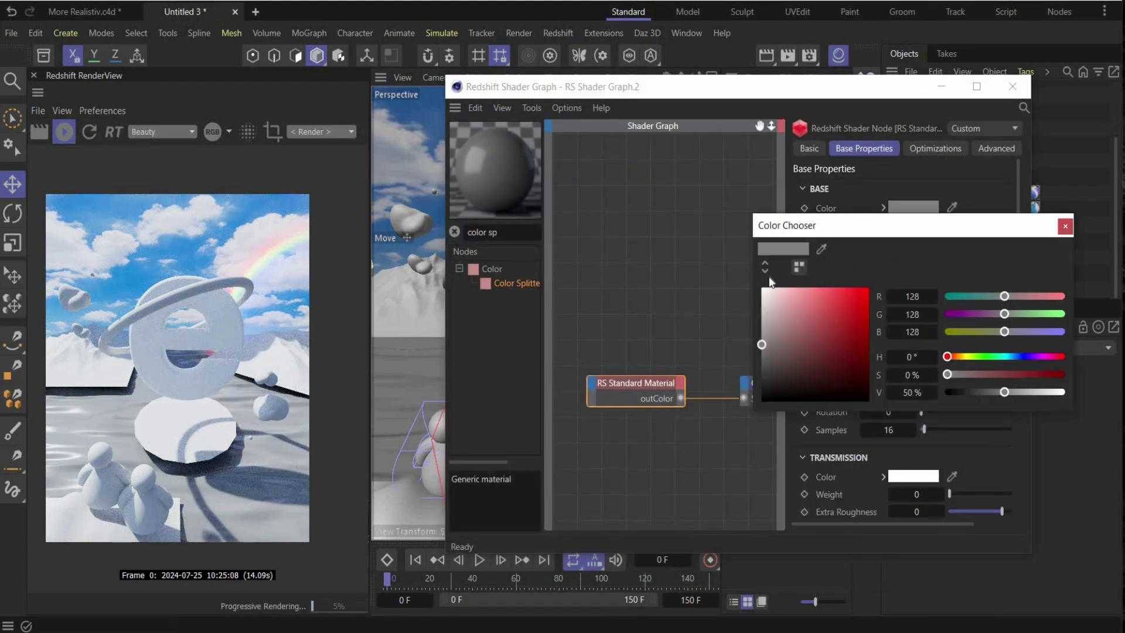
{"action": "left_click", "coordinate": [768, 271]}
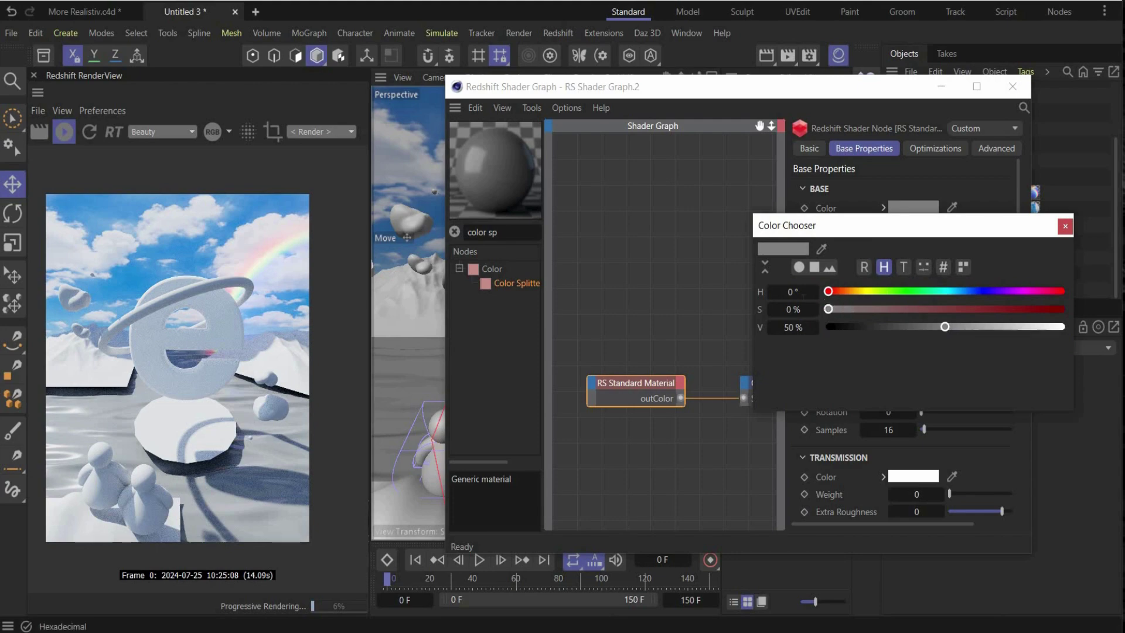
{"action": "left_click", "coordinate": [943, 268]}
{"action": "left_click_drag", "start_coordinate": [803, 296], "coordinate": [735, 287]}
{"action": "type", "text": "60A2D5"}
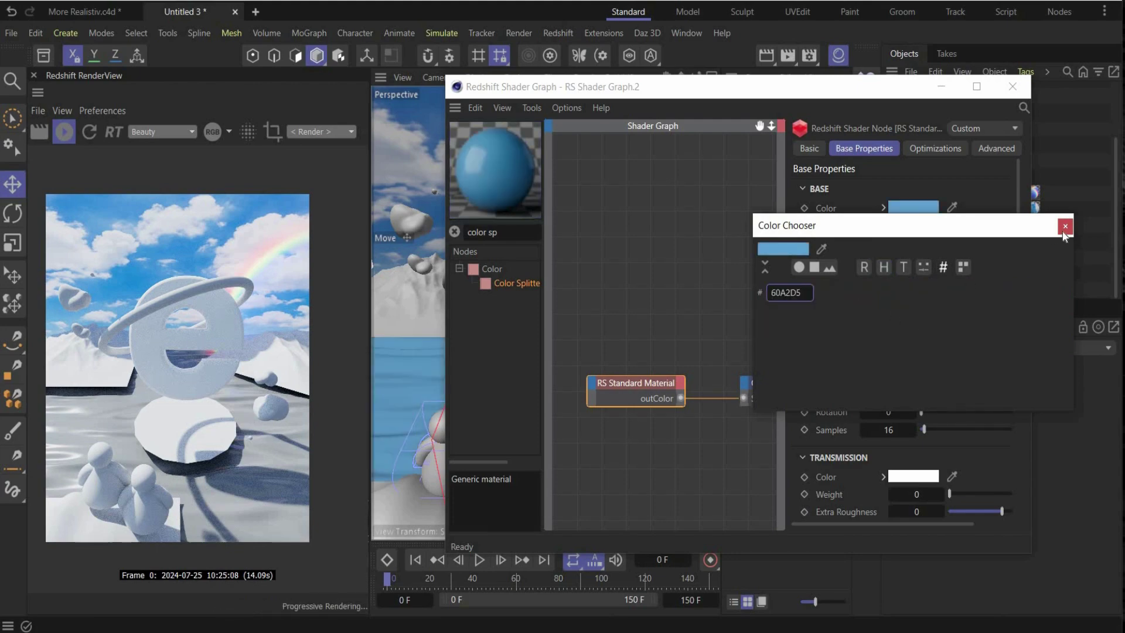
{"action": "left_click", "coordinate": [1065, 227]}
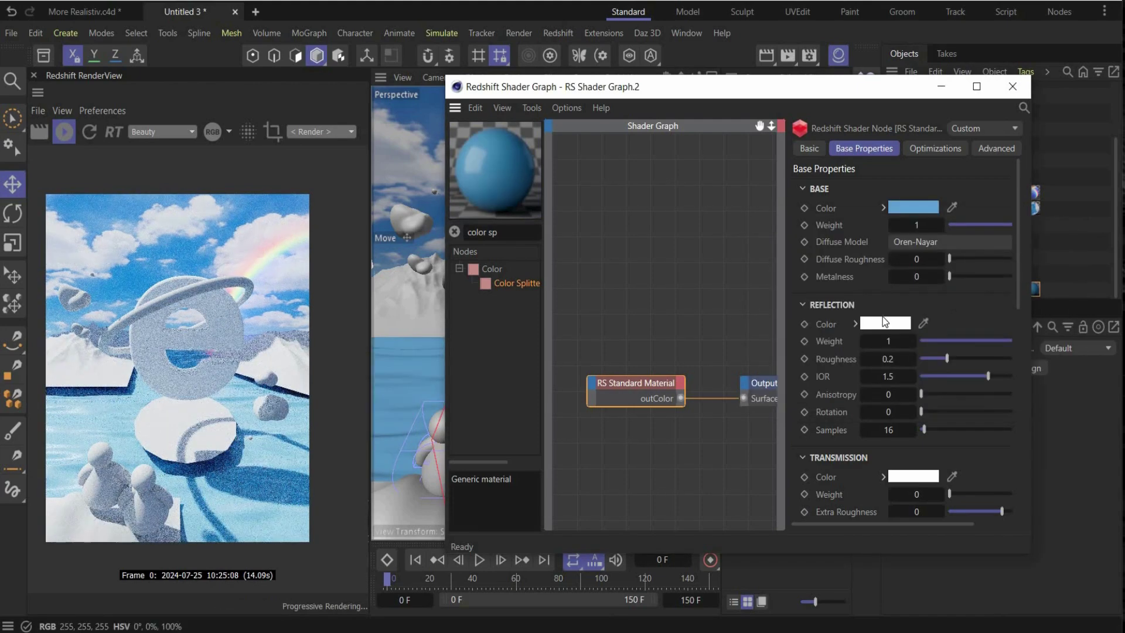
Set the Water material's reflection color to hex B7DCF2.
{"action": "left_click", "coordinate": [883, 324]}
{"action": "left_click", "coordinate": [734, 389]}
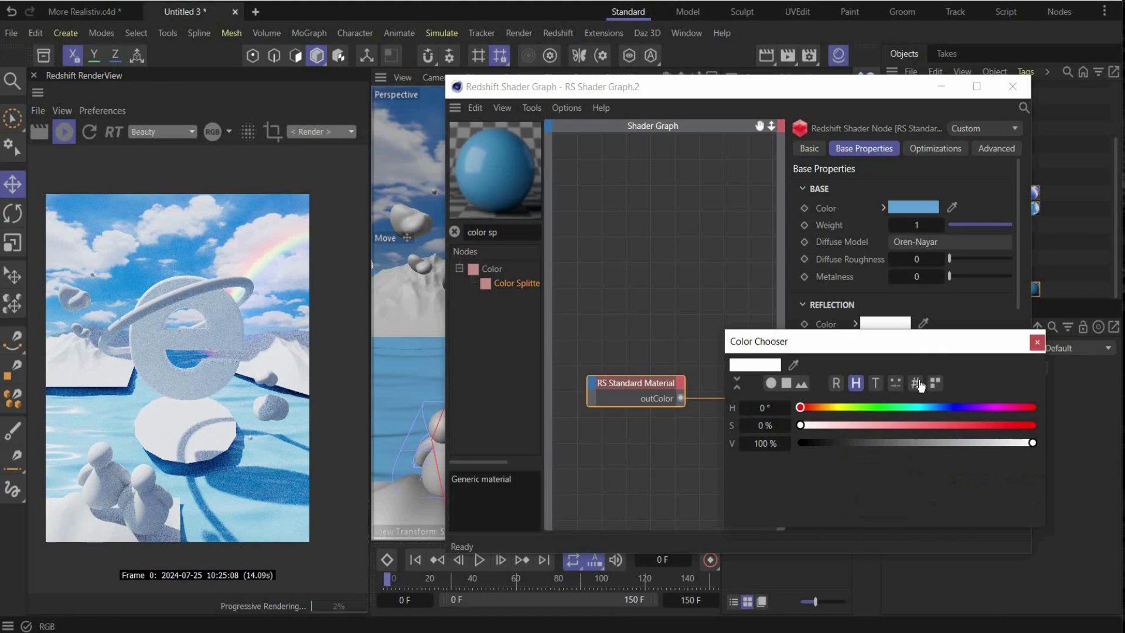
{"action": "left_click", "coordinate": [917, 384]}
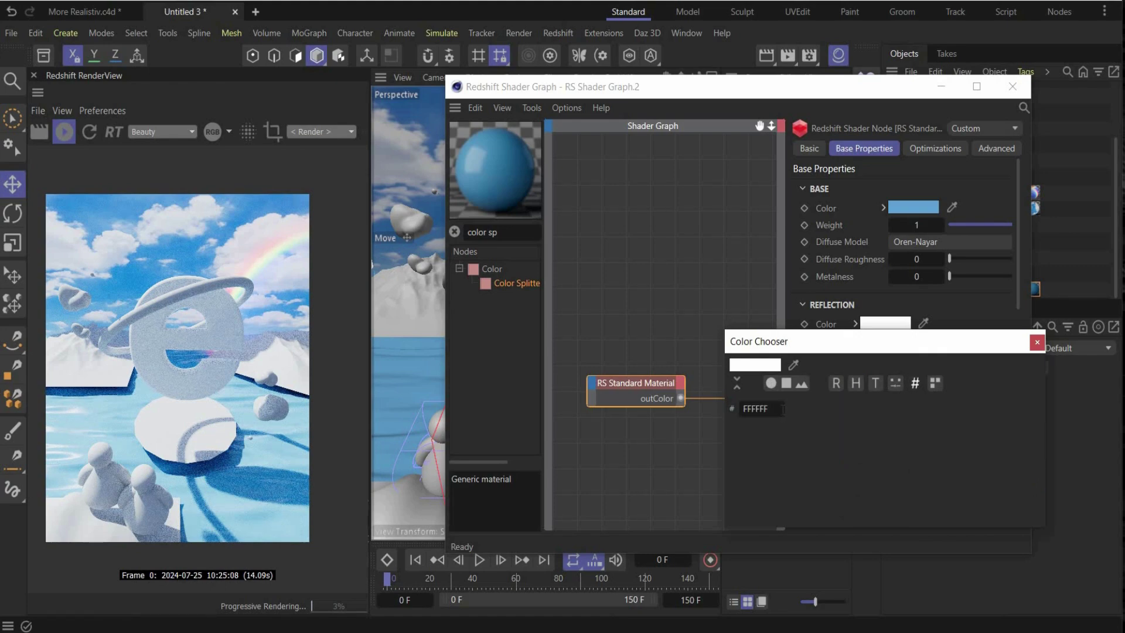
{"action": "left_click_drag", "start_coordinate": [775, 409], "coordinate": [726, 409]}
{"action": "type", "text": "B7DCF2"}
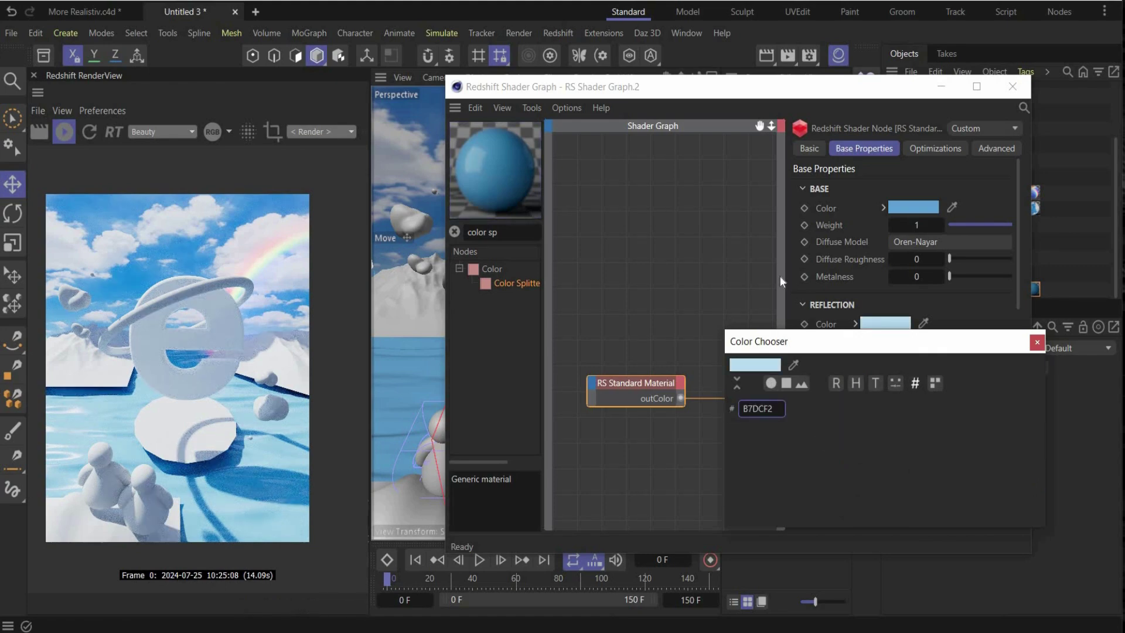
{"action": "left_click", "coordinate": [700, 283]}
Set the Water material's reflection roughness to 0 and its metalness to 0.8.
{"action": "left_click_drag", "start_coordinate": [730, 96], "coordinate": [654, 89]}
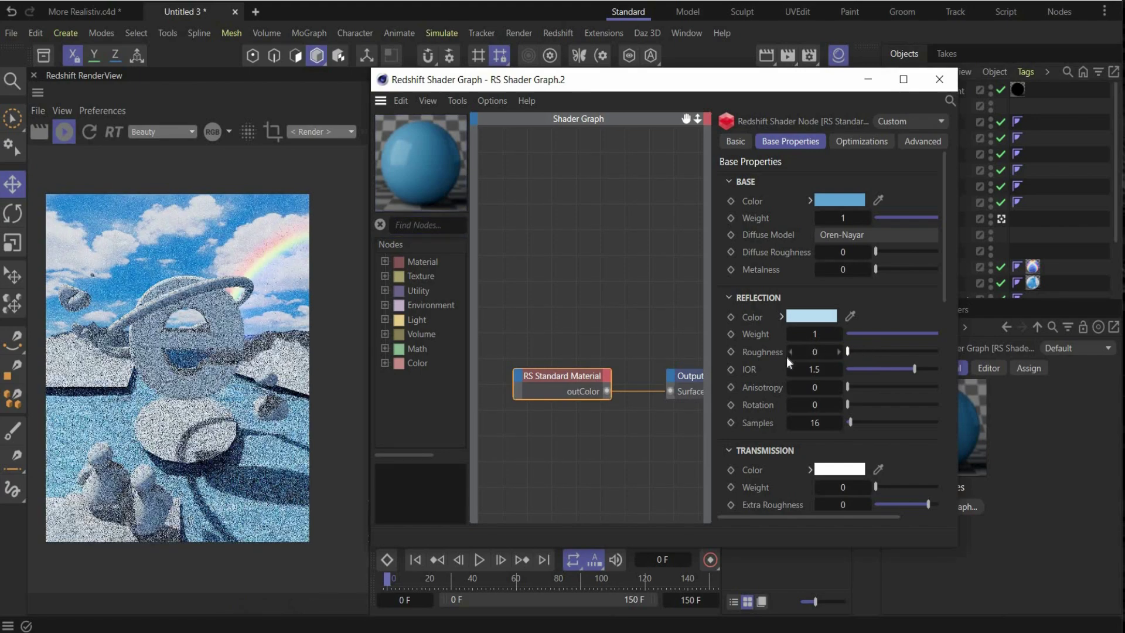
{"action": "left_click", "coordinate": [873, 270]}
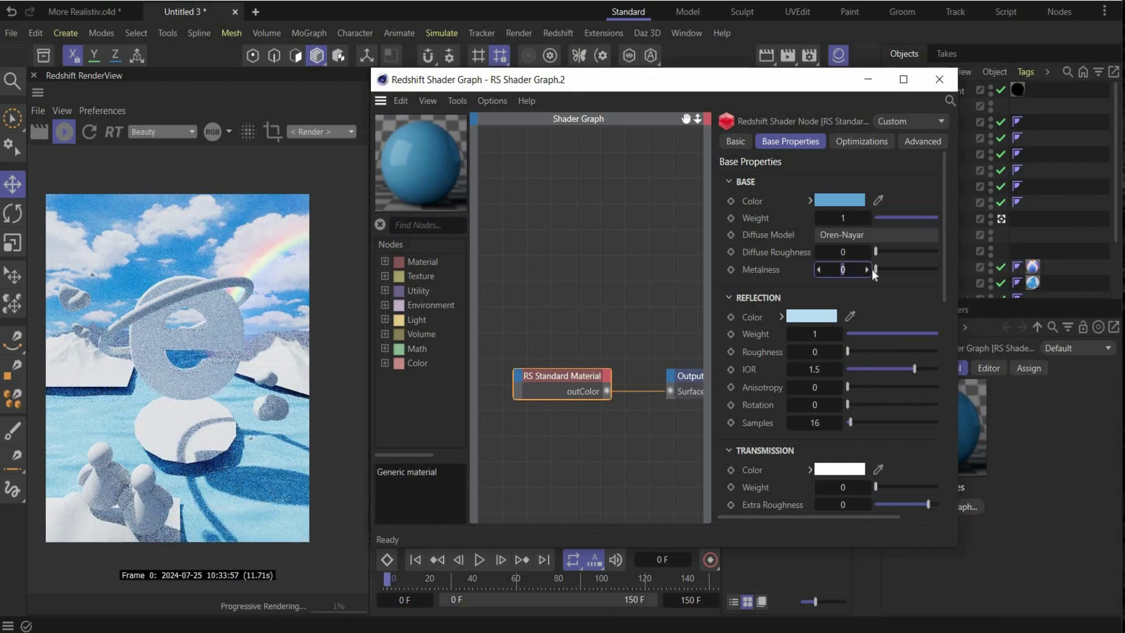
{"action": "type", "text": "0,8"}
{"action": "key", "text": "Return"}
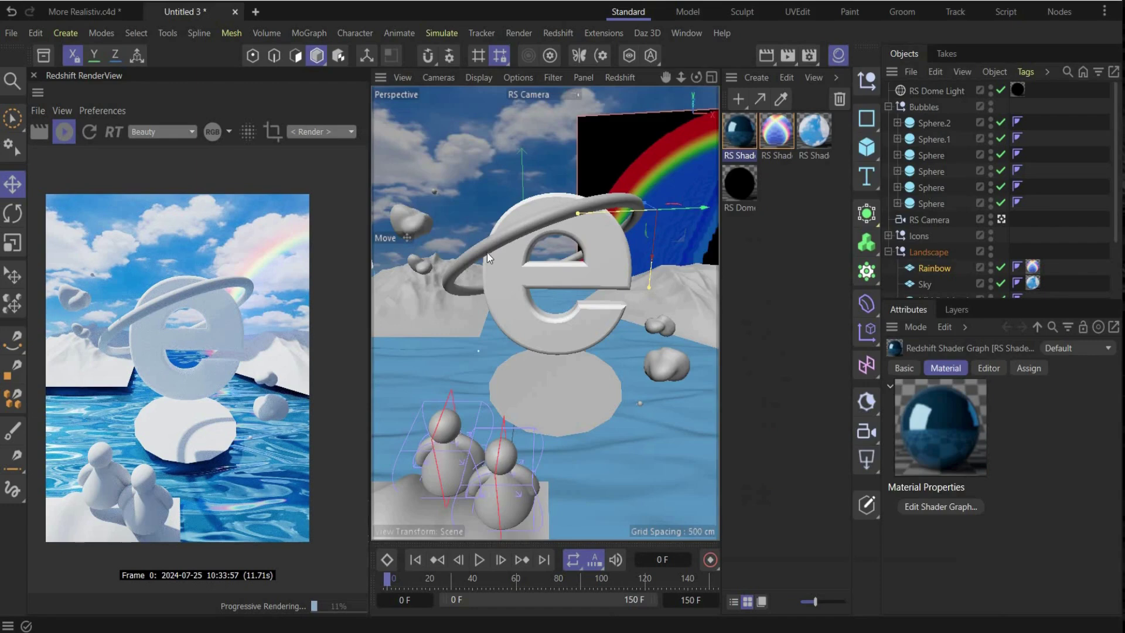
Create another Redshift material, replace its Standard Material node with an RS Material node, and connect outColor to the Output's Surface.
{"action": "double_click", "coordinate": [732, 255]}
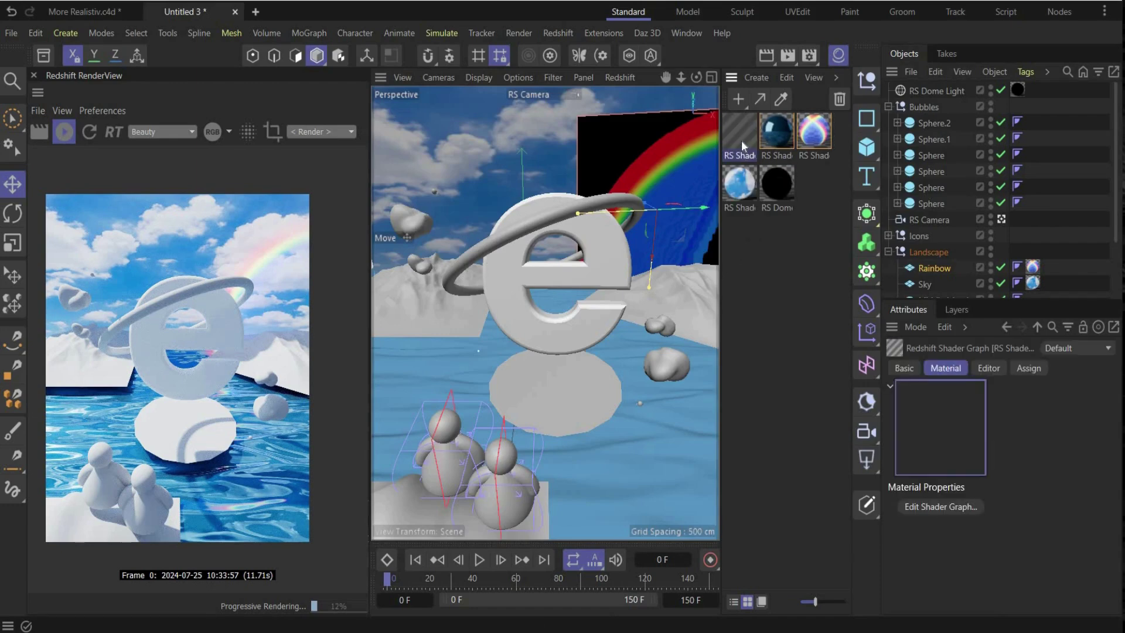
{"action": "double_click", "coordinate": [740, 140]}
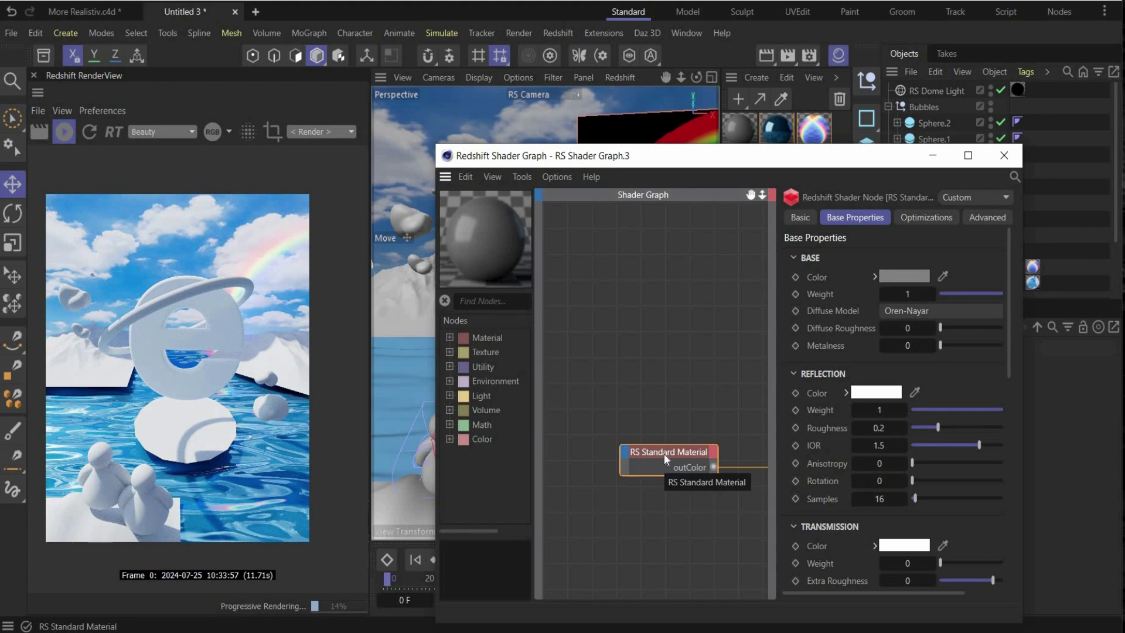
{"action": "key", "text": "Delete"}
{"action": "left_click", "coordinate": [489, 339]}
{"action": "left_click_drag", "start_coordinate": [497, 409], "coordinate": [653, 380]}
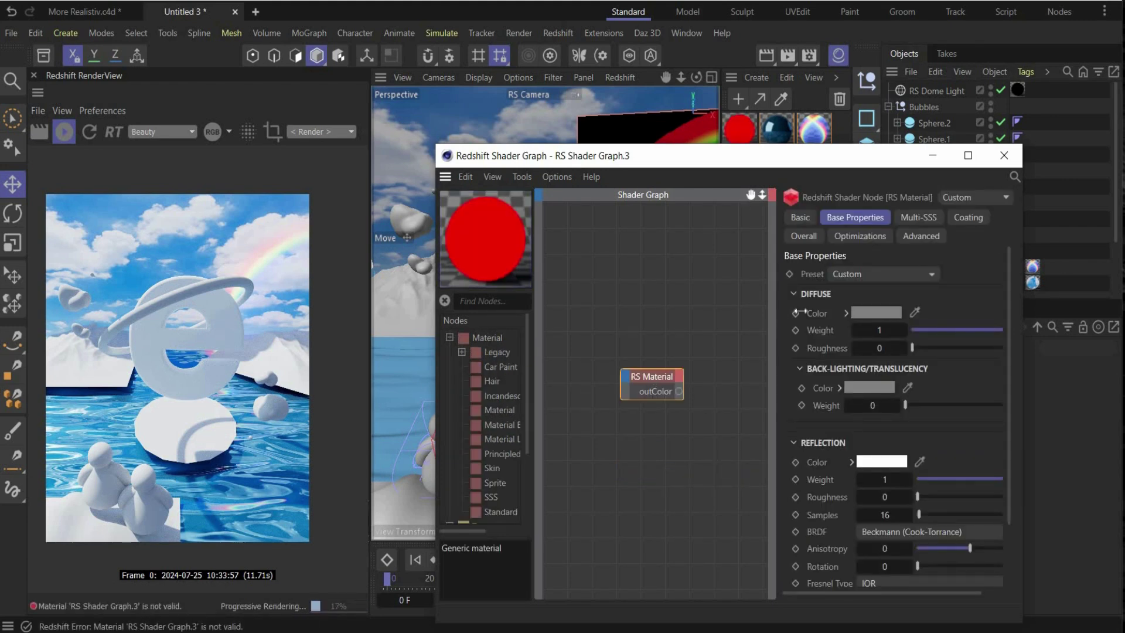
{"action": "left_click_drag", "start_coordinate": [937, 302], "coordinate": [933, 305]}
{"action": "left_click_drag", "start_coordinate": [870, 455], "coordinate": [757, 392]}
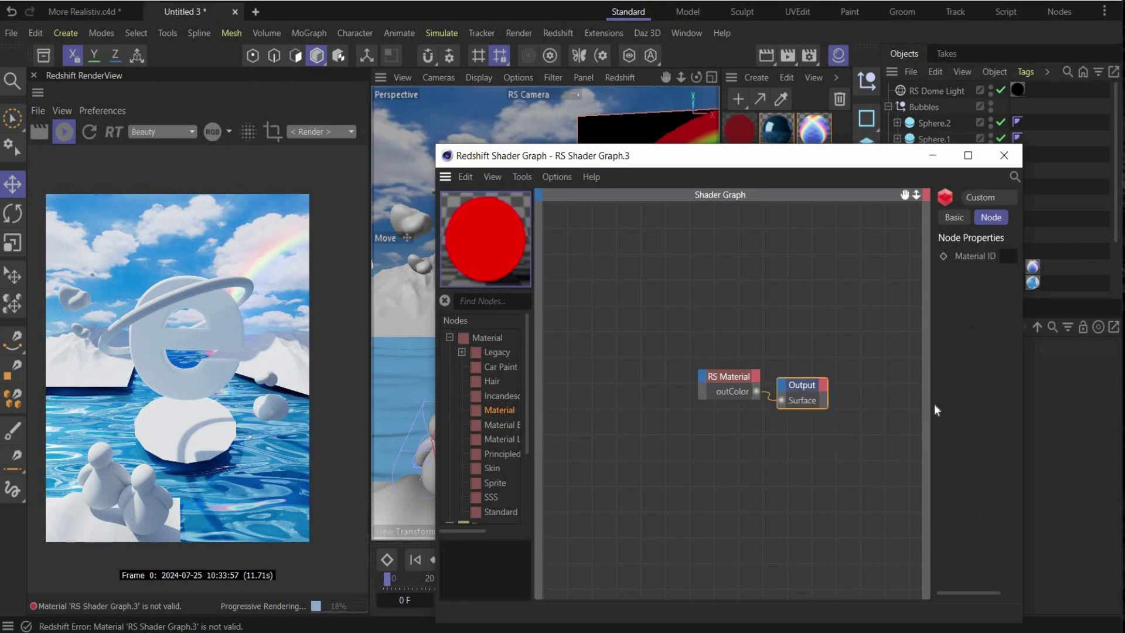
Apply the Gold preset to the new RS Material node.
{"action": "left_click_drag", "start_coordinate": [933, 404], "coordinate": [781, 403]}
{"action": "left_click", "coordinate": [653, 378]}
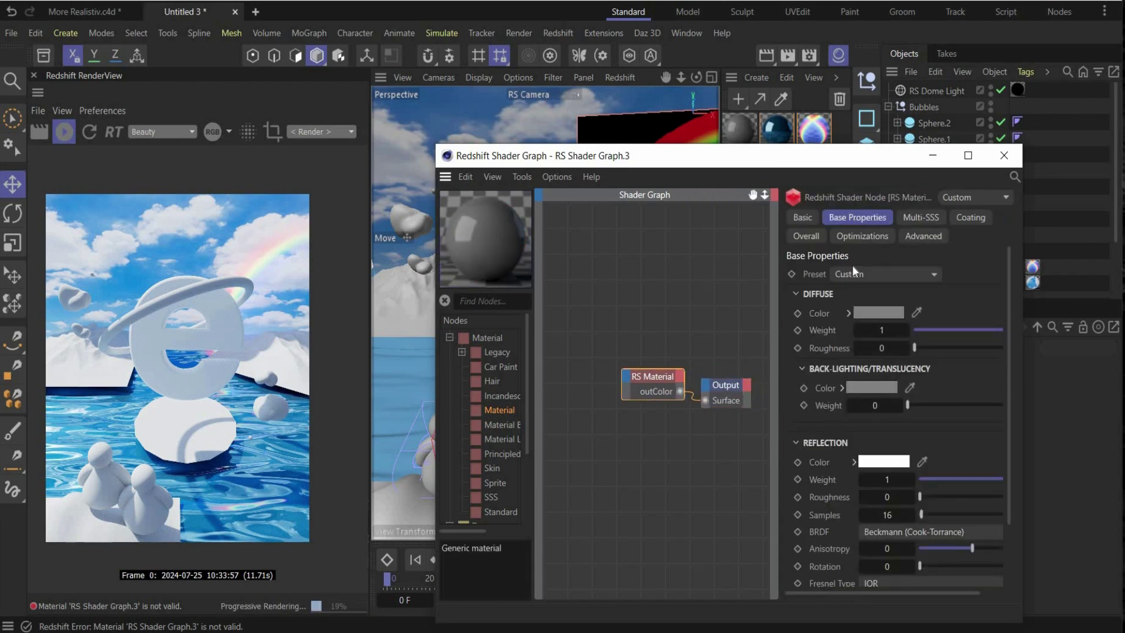
{"action": "left_click", "coordinate": [857, 275]}
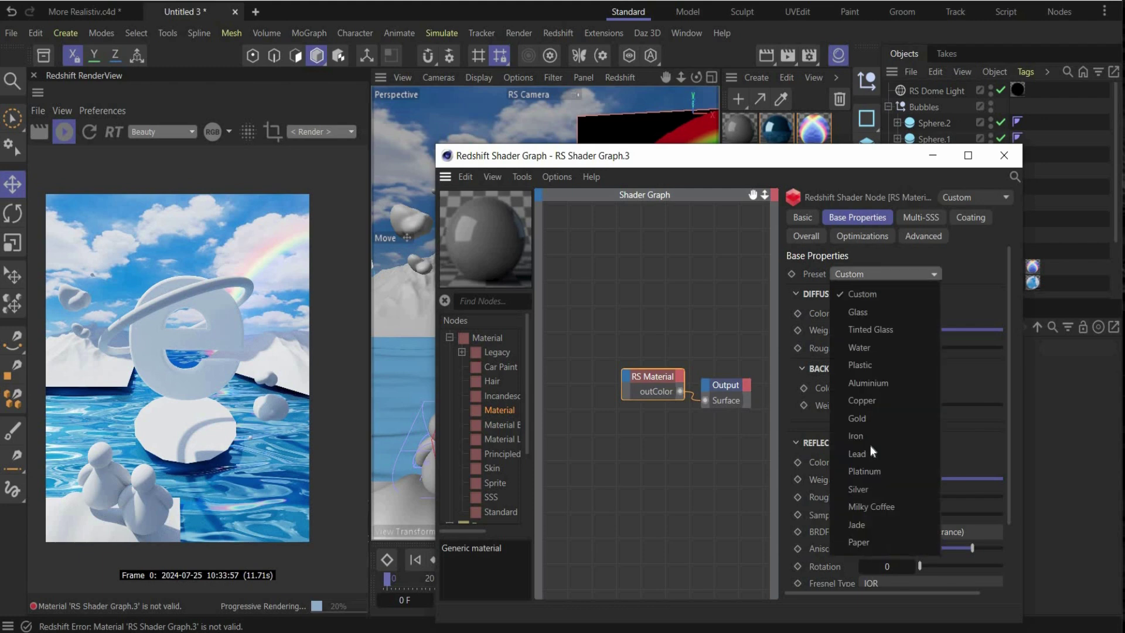
{"action": "left_click", "coordinate": [856, 418]}
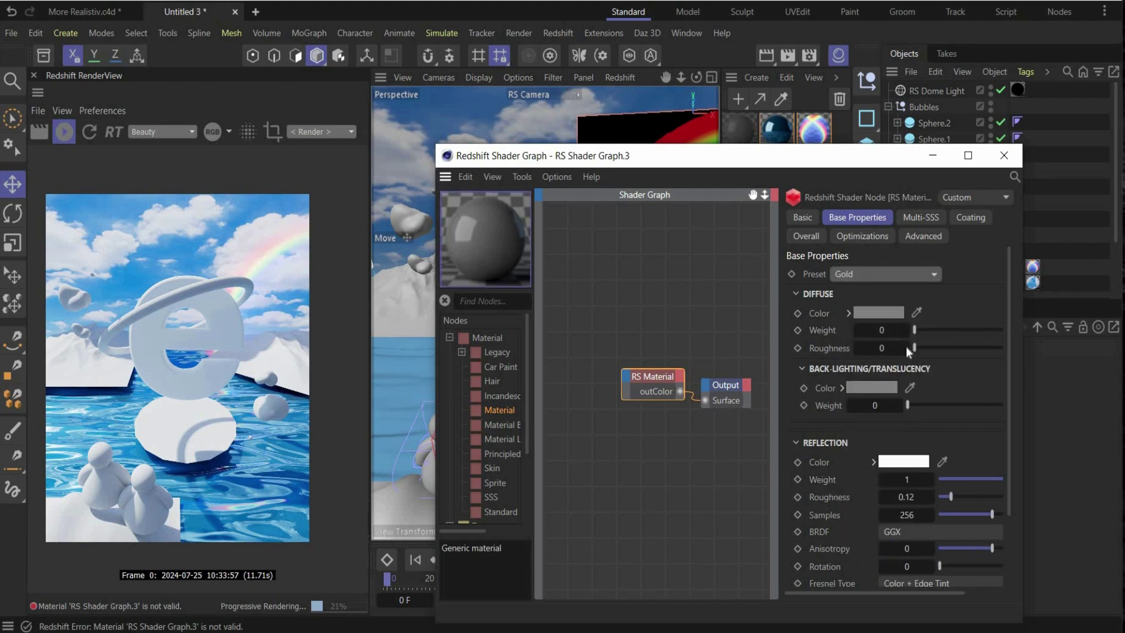
Assign the gold material to the Halo object in the Icons group.
{"action": "left_click_drag", "start_coordinate": [821, 155], "coordinate": [793, 410]}
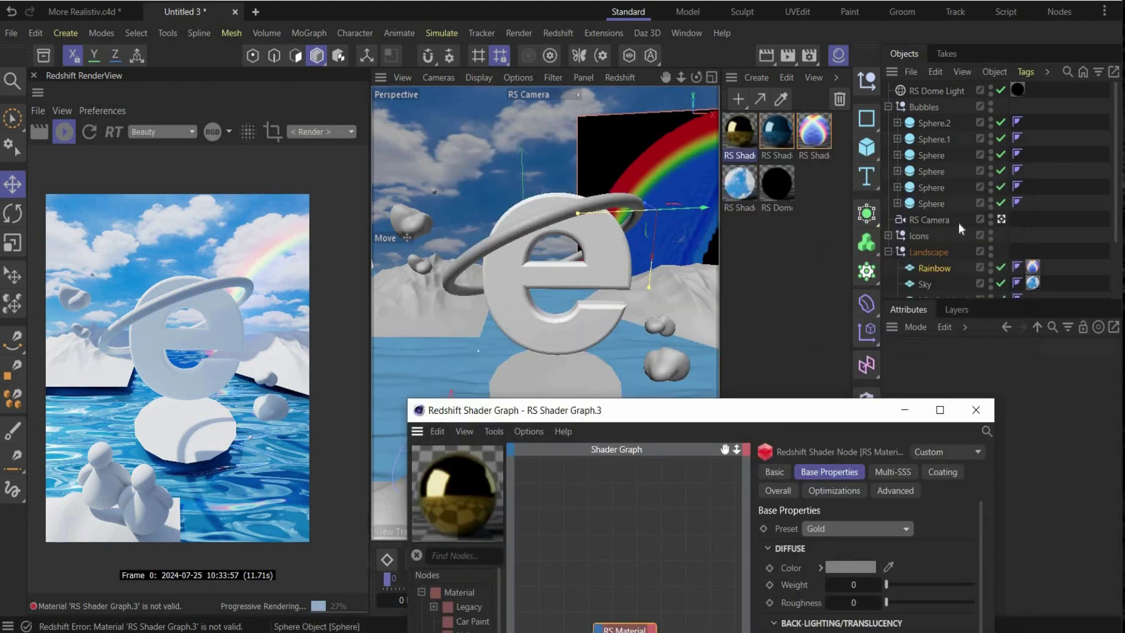
{"action": "scroll", "coordinate": [958, 224], "scroll_direction": "down", "scroll_amount": 3}
{"action": "left_click_drag", "start_coordinate": [868, 178], "coordinate": [939, 199]}
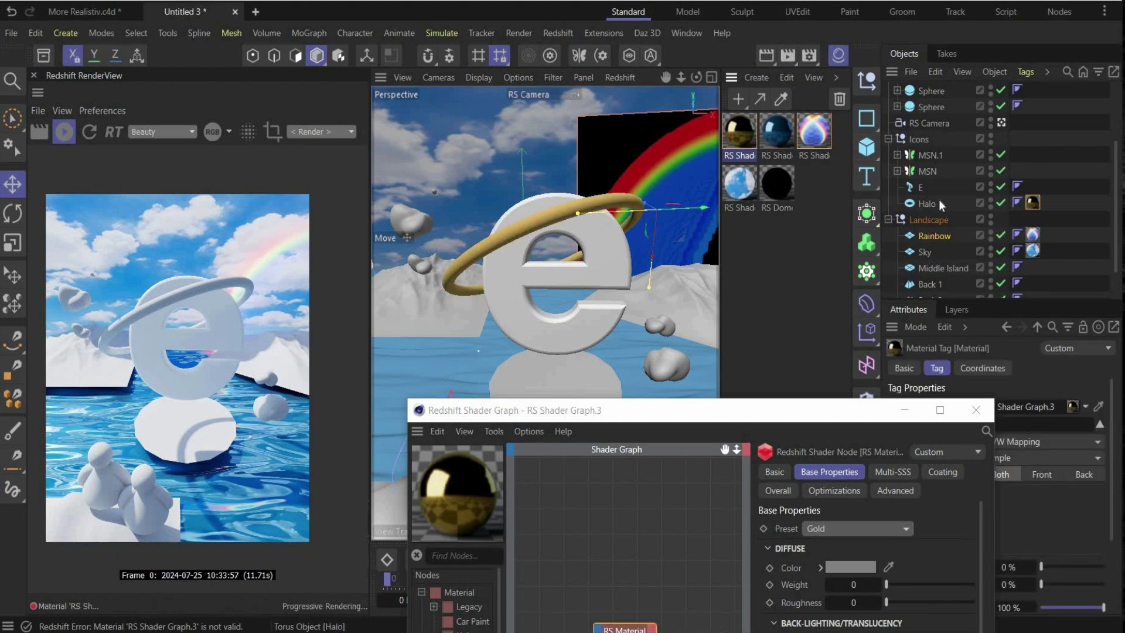
Set the gold material's reflection roughness to 0.2 and close its shader graph.
{"action": "left_click_drag", "start_coordinate": [588, 407], "coordinate": [589, 241]}
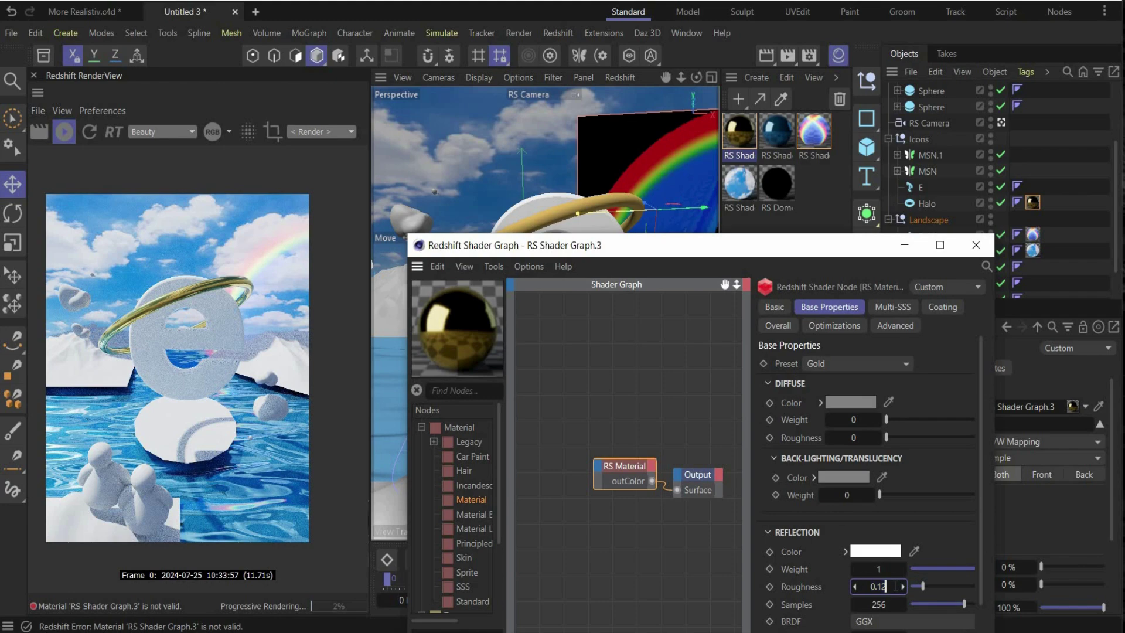
{"action": "key", "text": "Return"}
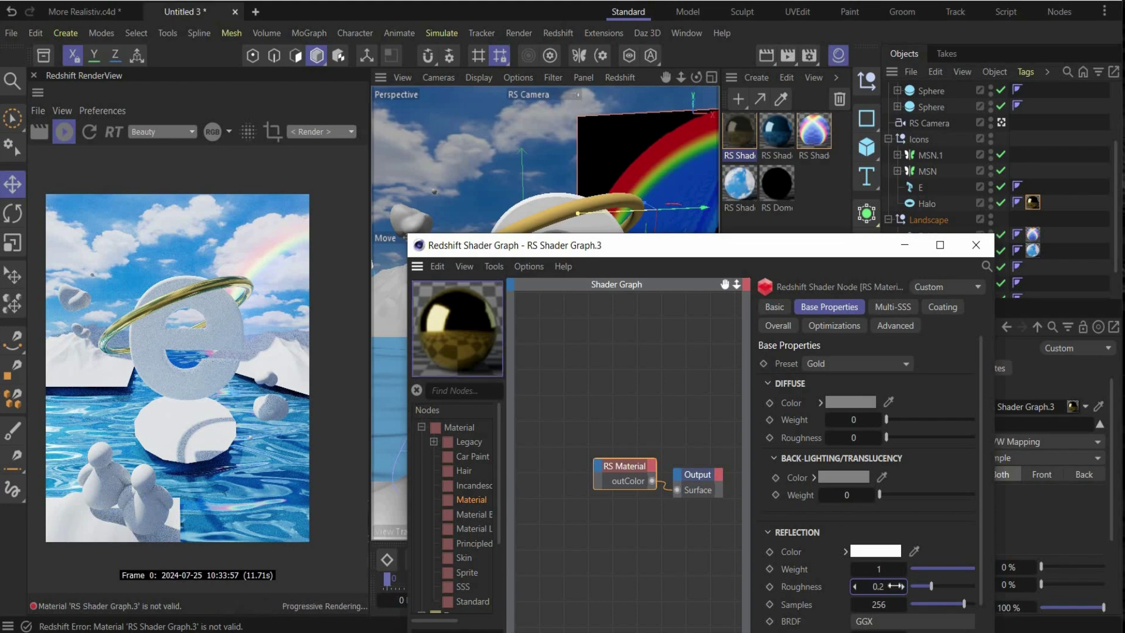
{"action": "left_click", "coordinate": [753, 216]}
Duplicate the gold material and assign the copy to the E text object.
{"action": "left_click", "coordinate": [735, 138]}
{"action": "key", "text": "ctrl+c"}
{"action": "key", "text": "ctrl+v"}
{"action": "left_click_drag", "start_coordinate": [738, 141], "coordinate": [937, 185]}
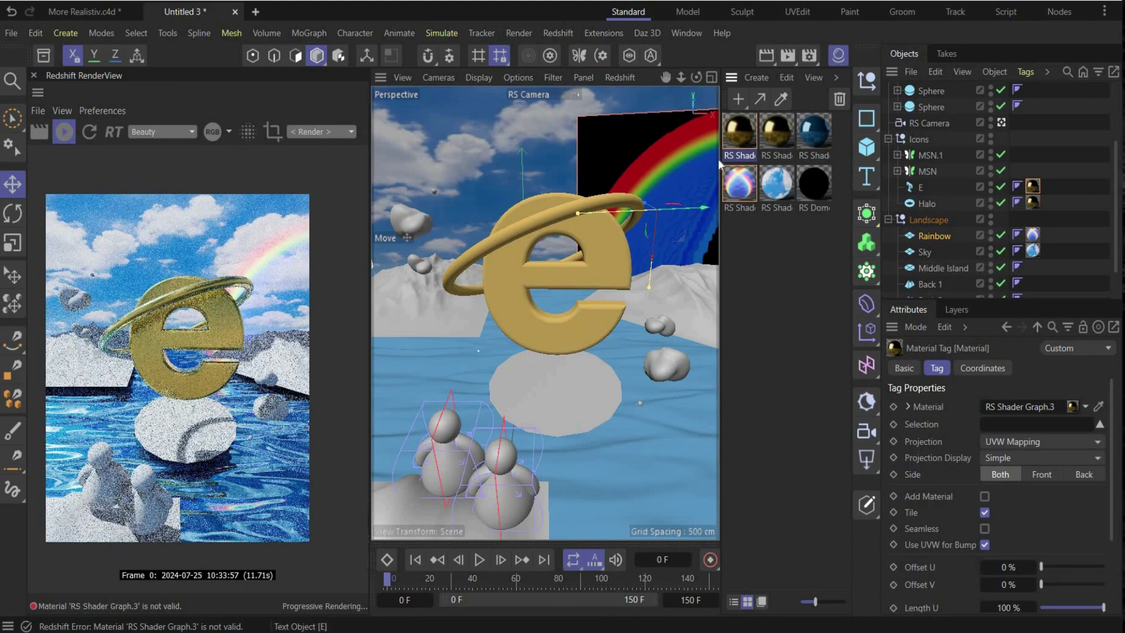
Set the Reflectivity color of the E logo's material to hex 19DADD.
{"action": "double_click", "coordinate": [743, 131]}
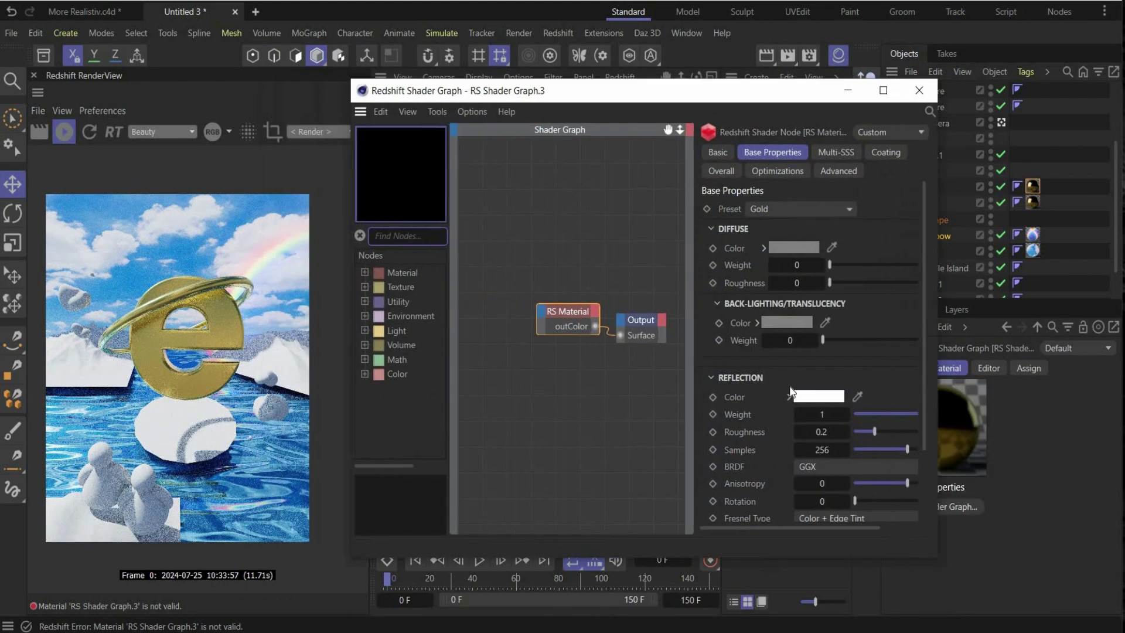
{"action": "scroll", "coordinate": [766, 384], "scroll_direction": "down", "scroll_amount": 3}
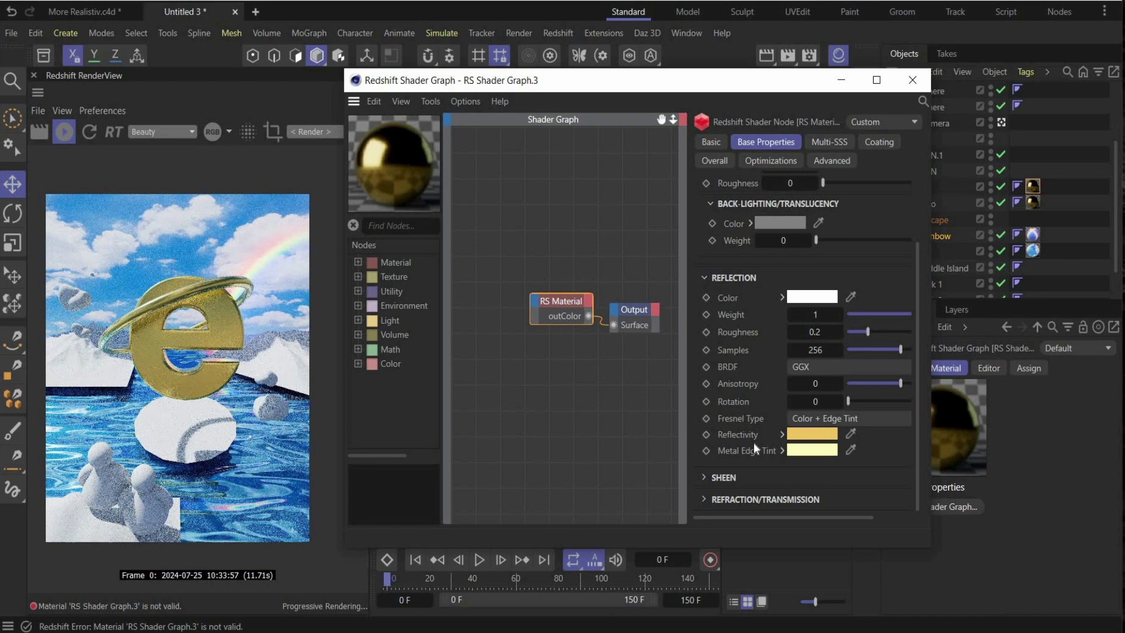
{"action": "left_click", "coordinate": [793, 436]}
{"action": "left_click", "coordinate": [799, 435]}
{"action": "left_click", "coordinate": [664, 492]}
{"action": "left_click", "coordinate": [842, 494]}
{"action": "double_click", "coordinate": [685, 517]}
{"action": "type", "text": "19DADD"}
{"action": "key", "text": "Return"}
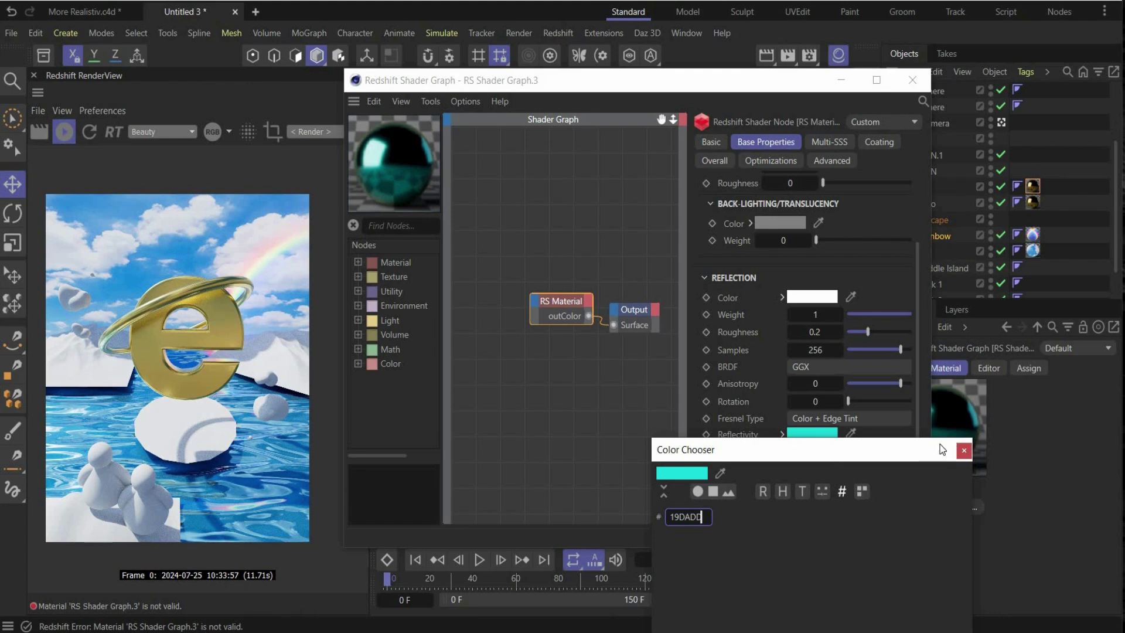
{"action": "left_click", "coordinate": [963, 451]}
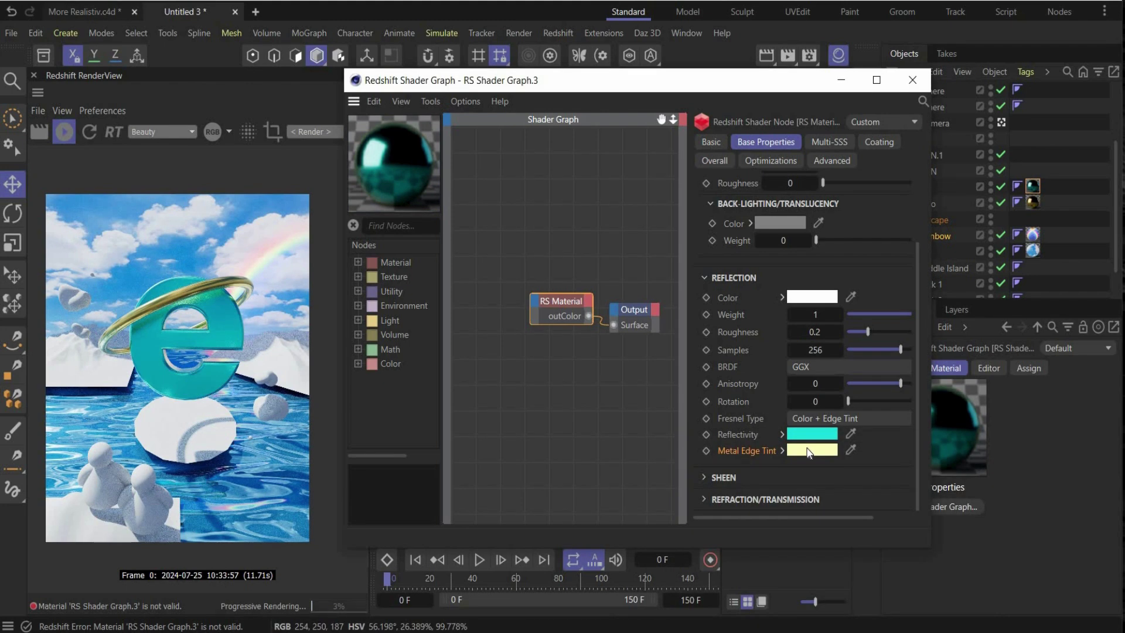
Set the Metal Edge Tint of the E logo's material to hex A3ECFF and close its shader graph.
{"action": "left_click", "coordinate": [810, 451]}
{"action": "left_click", "coordinate": [666, 493]}
{"action": "left_click", "coordinate": [843, 493]}
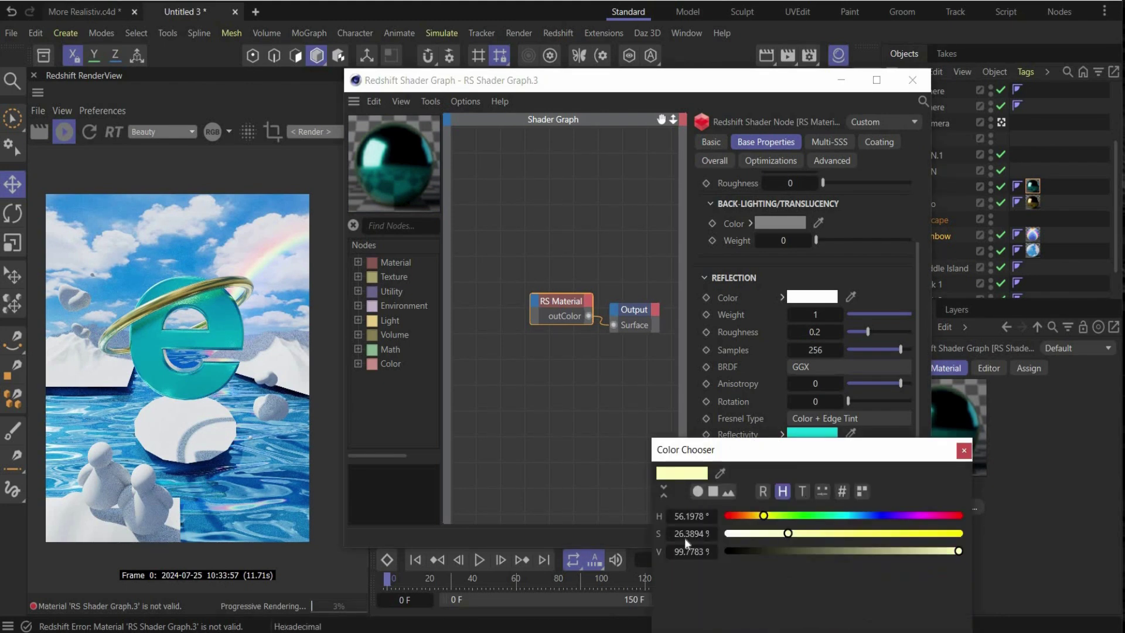
{"action": "double_click", "coordinate": [684, 518]}
{"action": "type", "text": "A3ECFF"}
{"action": "left_click_drag", "start_coordinate": [746, 458], "coordinate": [746, 364]}
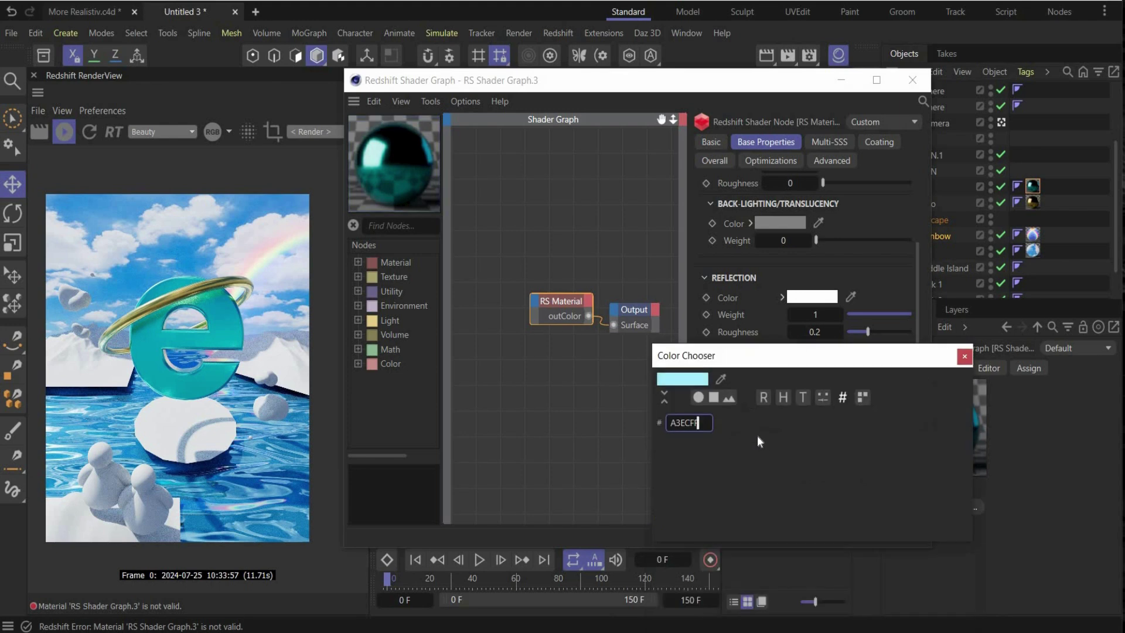
{"action": "left_click", "coordinate": [965, 356]}
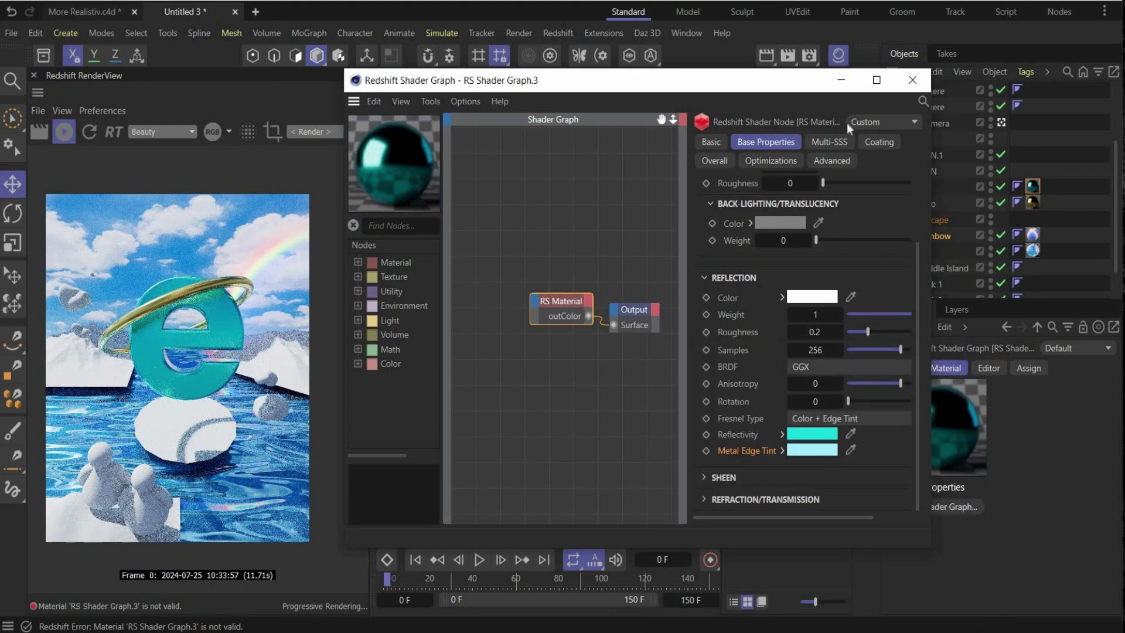
{"action": "left_click", "coordinate": [913, 80]}
Duplicate the E logo's teal material and assign the copy to the MSN.1 figure.
{"action": "key", "text": "ctrl+c"}
{"action": "key", "text": "ctrl+v"}
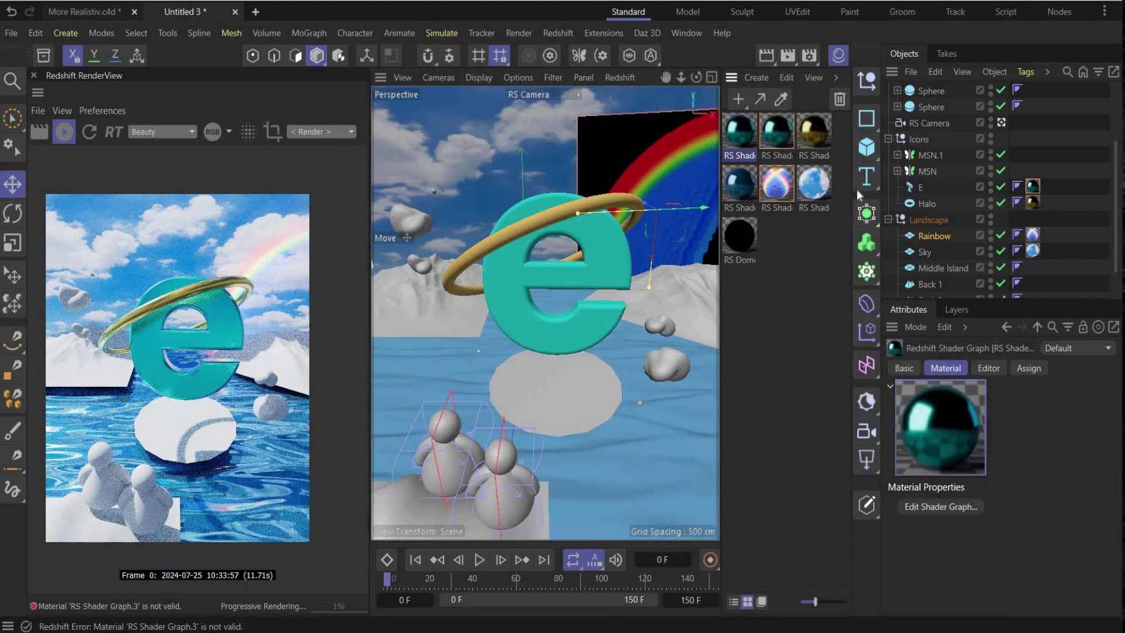
{"action": "left_click", "coordinate": [934, 153]}
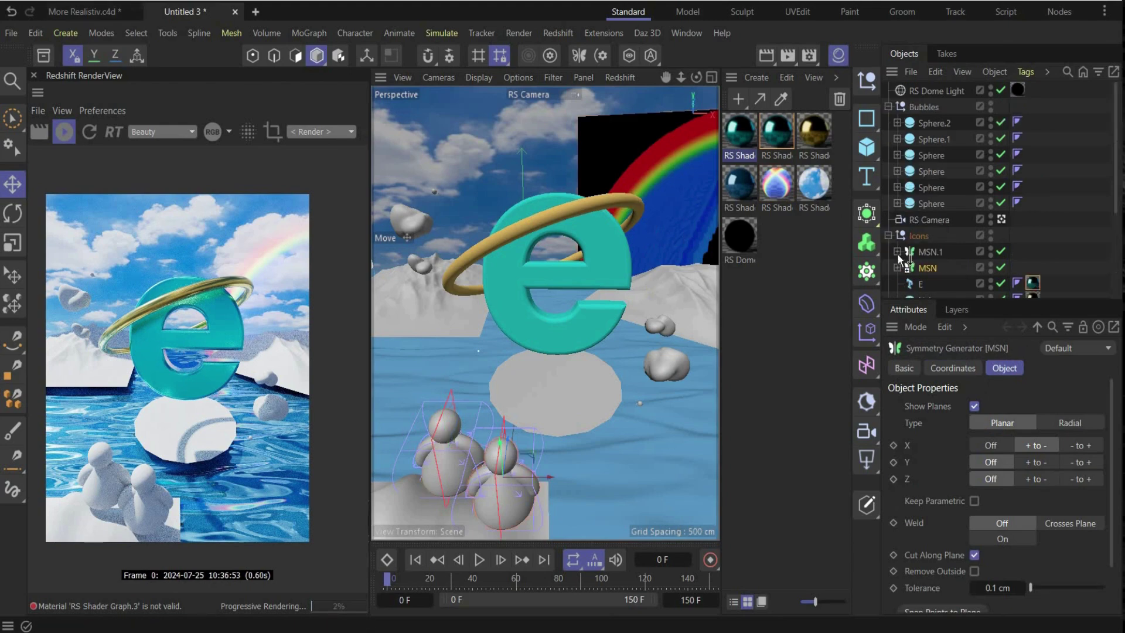
{"action": "left_click_drag", "start_coordinate": [740, 132], "coordinate": [936, 253]}
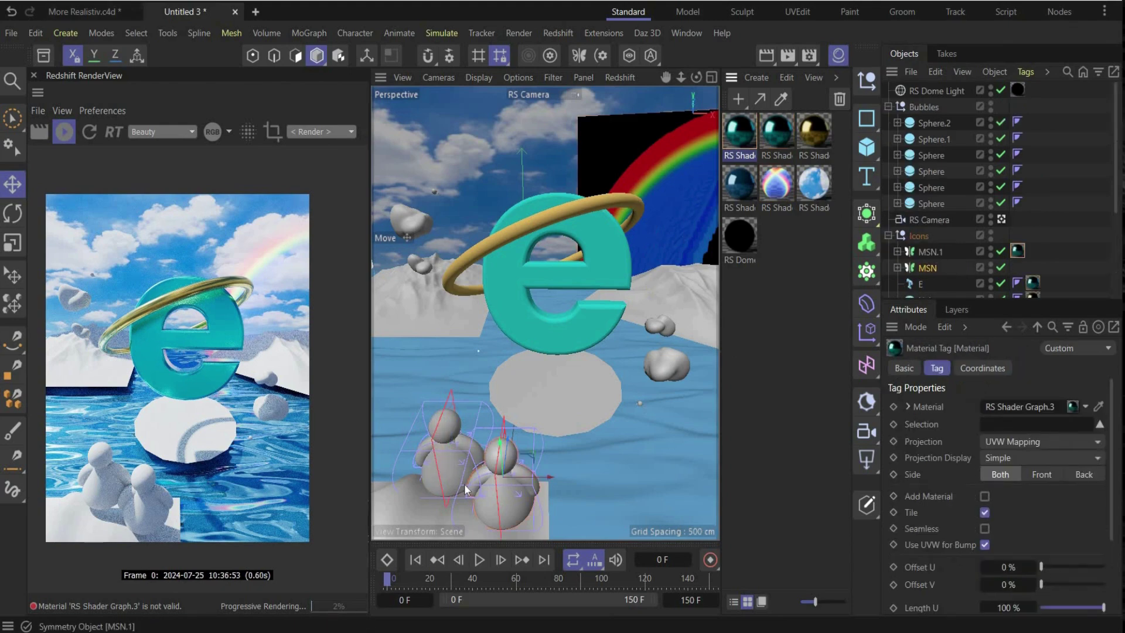
Set the Reflectivity color of the MSN.1 figure's material to hex 39CC42.
{"action": "double_click", "coordinate": [741, 131]}
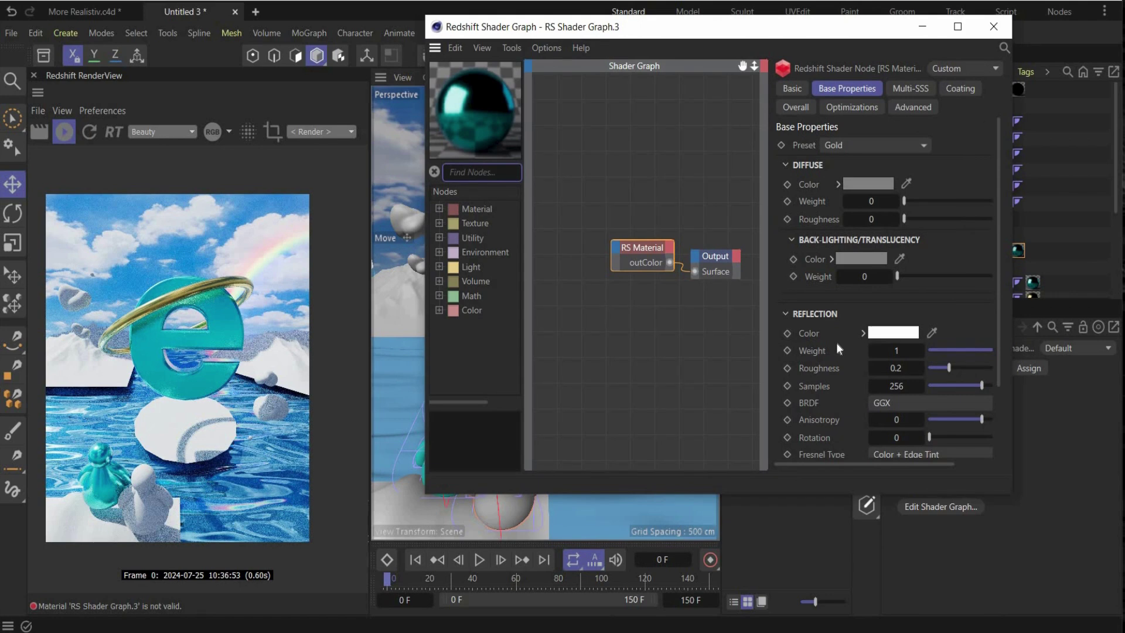
{"action": "scroll", "coordinate": [838, 352], "scroll_direction": "down", "scroll_amount": 3}
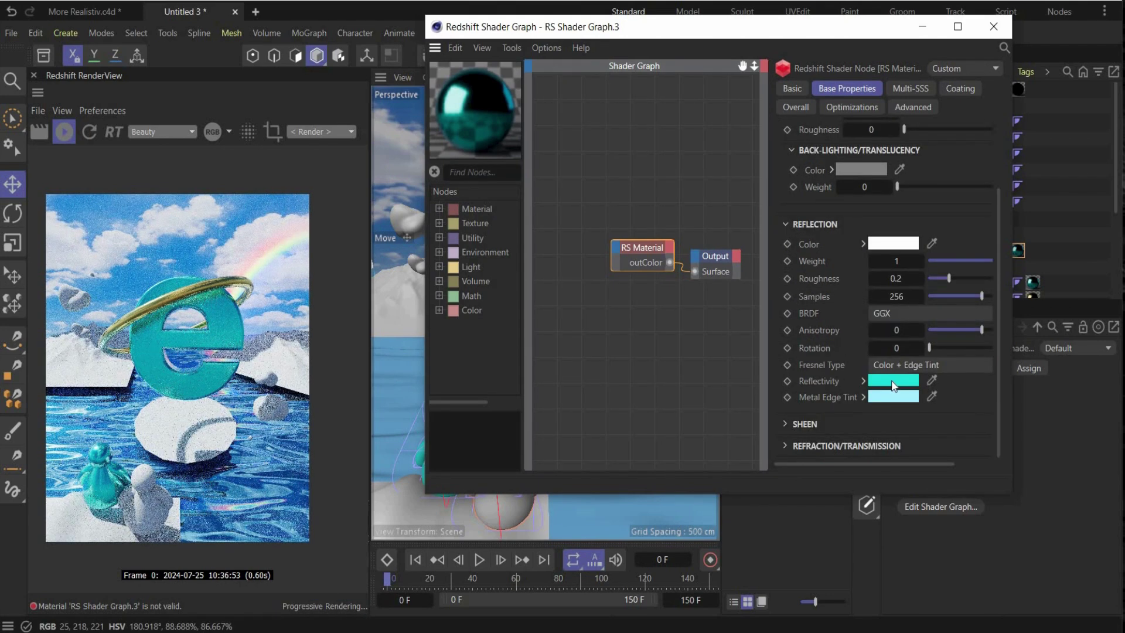
{"action": "left_click", "coordinate": [889, 389]}
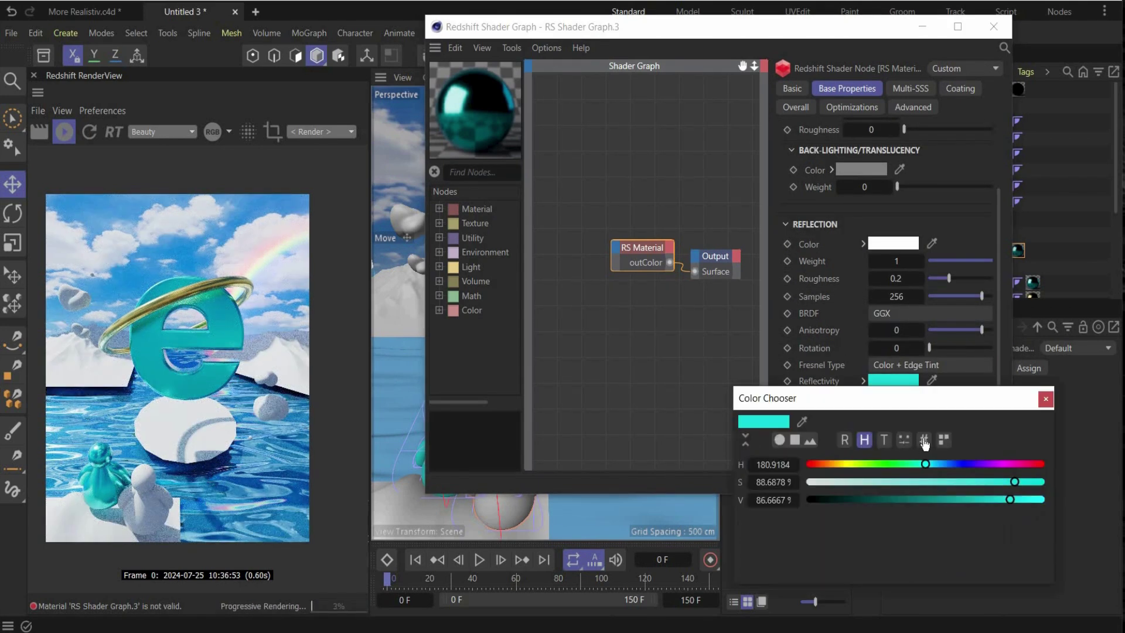
{"action": "left_click", "coordinate": [925, 441]}
{"action": "key", "text": "ctrl+v"}
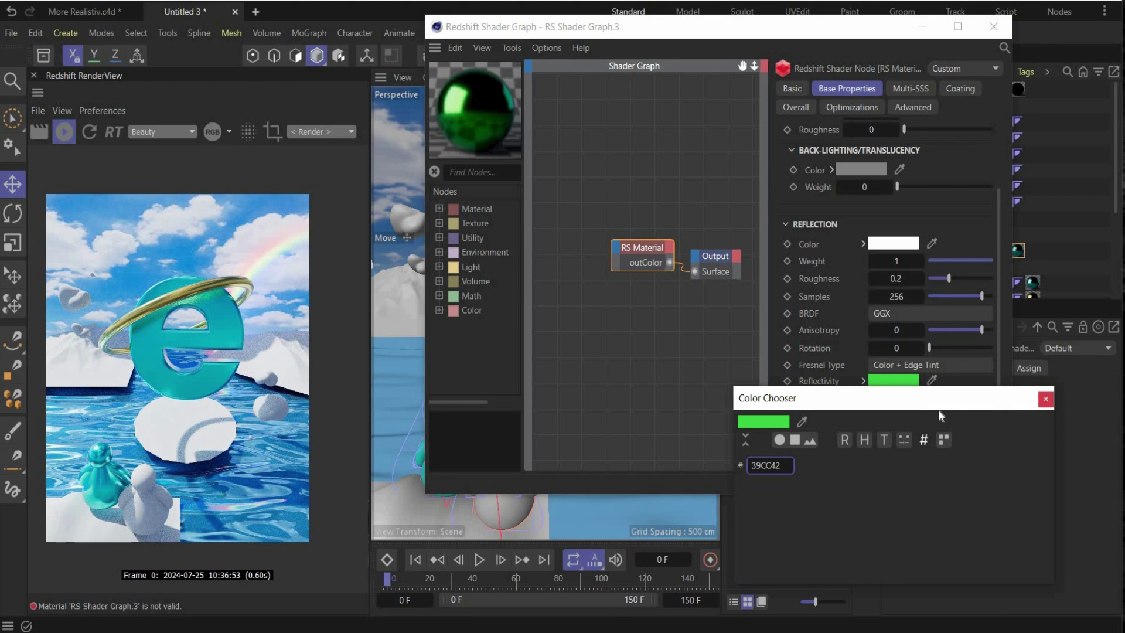
Set the Metal Edge Tint of the MSN.1 figure's material to hex B3FFA3 and close its shader graph.
{"action": "left_click", "coordinate": [893, 396]}
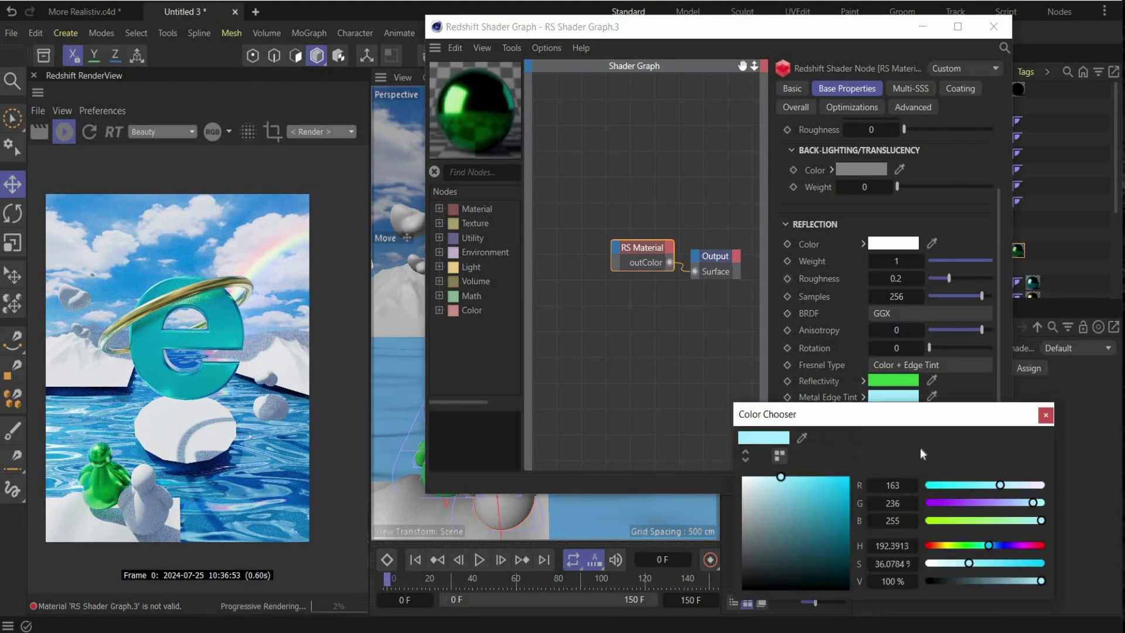
{"action": "left_click", "coordinate": [746, 456]}
{"action": "left_click", "coordinate": [924, 456]}
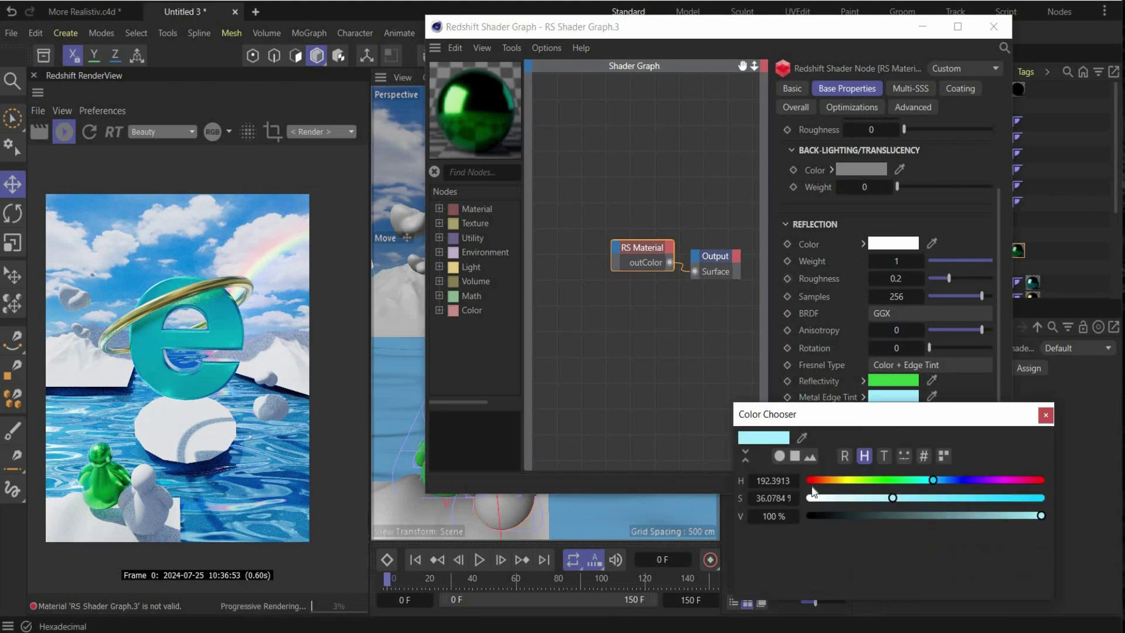
{"action": "left_click_drag", "start_coordinate": [780, 482], "coordinate": [695, 471]}
{"action": "key", "text": "ctrl+v"}
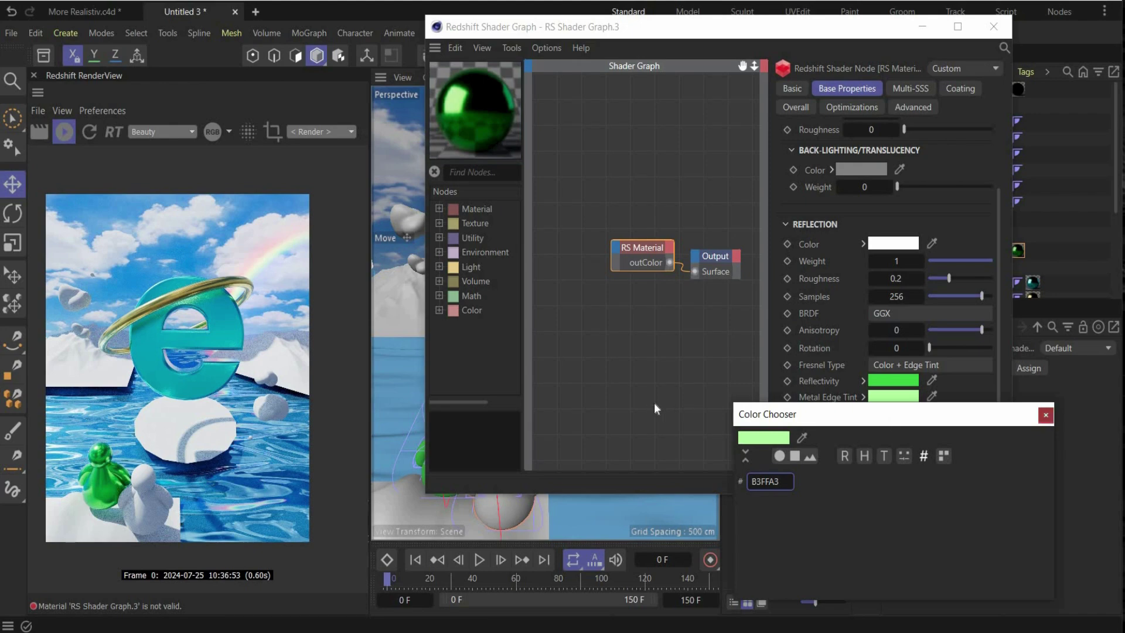
{"action": "left_click", "coordinate": [993, 27]}
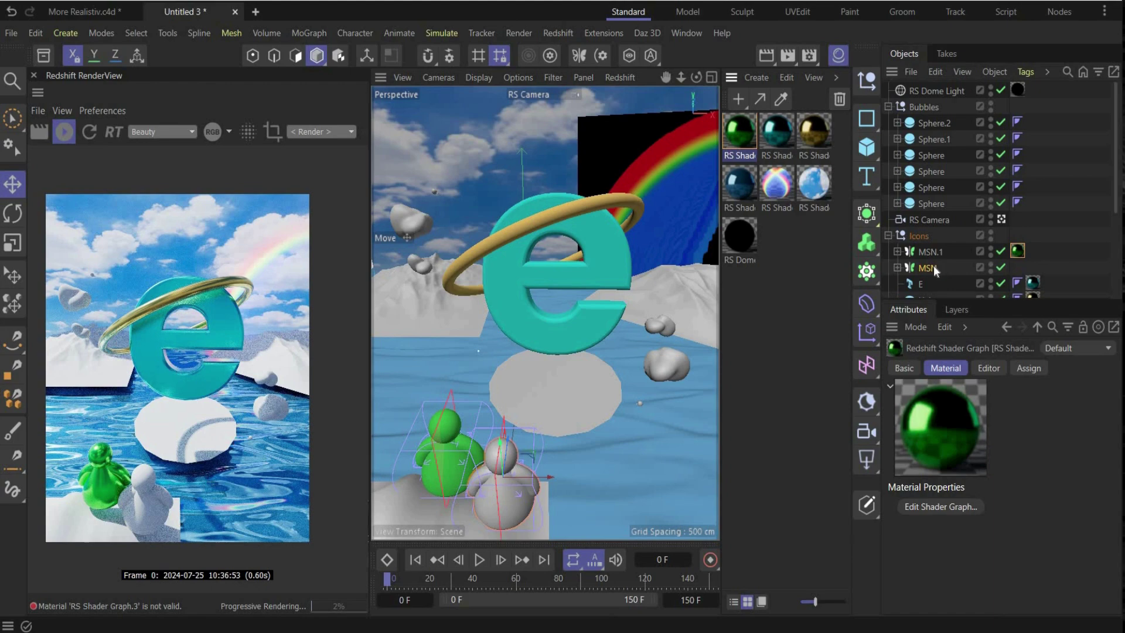
Assign the E logo's teal material to the MSN figure and a new standard Redshift material to all the bubble spheres.
{"action": "left_click_drag", "start_coordinate": [934, 266], "coordinate": [936, 266]}
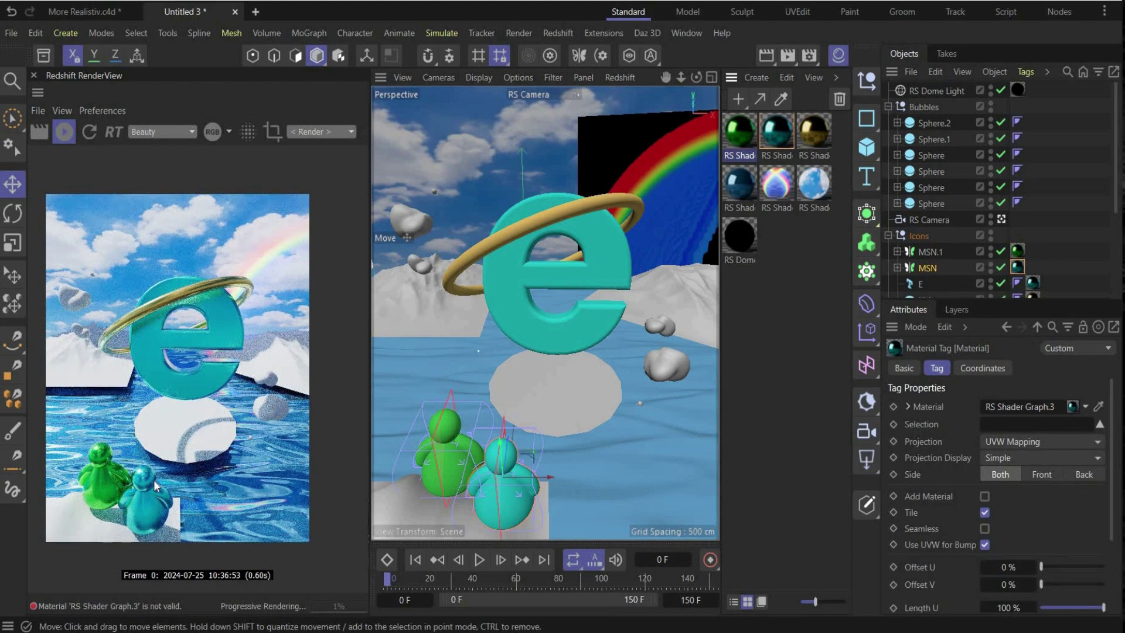
{"action": "double_click", "coordinate": [793, 317]}
{"action": "left_click_drag", "start_coordinate": [752, 120], "coordinate": [925, 118]}
{"action": "left_click_drag", "start_coordinate": [926, 147], "coordinate": [933, 124]}
{"action": "left_click_drag", "start_coordinate": [737, 136], "coordinate": [929, 202]}
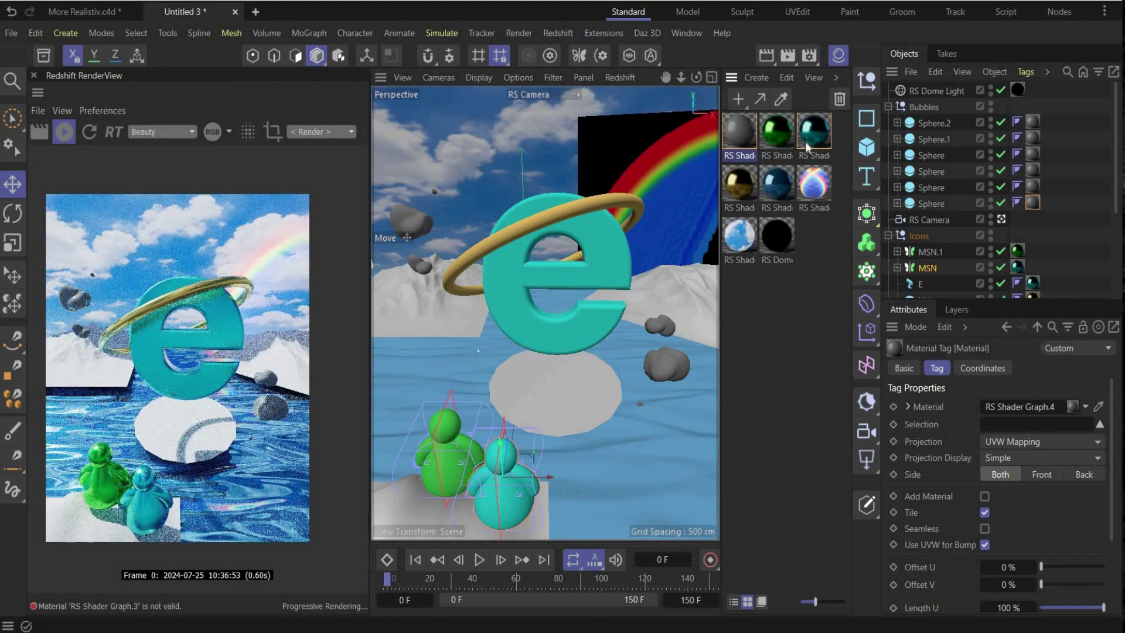
Replace the bubble material's standard node with an RS Material node connected to the output surface, and give it a clear glass-like preset.
{"action": "double_click", "coordinate": [751, 126]}
{"action": "left_click_drag", "start_coordinate": [538, 95], "coordinate": [708, 91]}
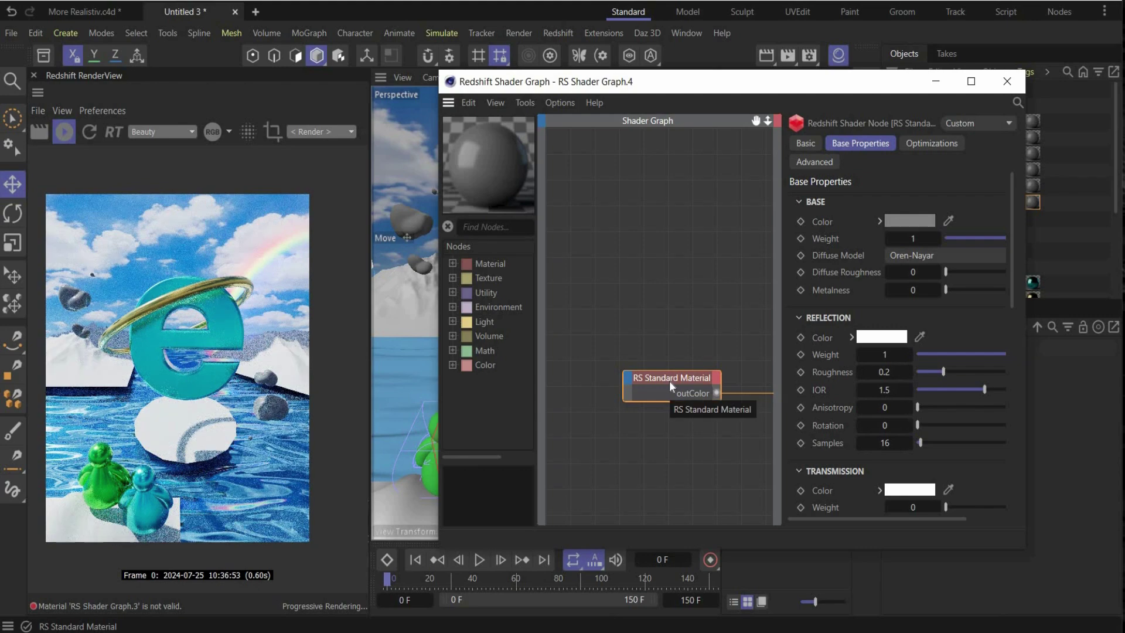
{"action": "key", "text": "Delete"}
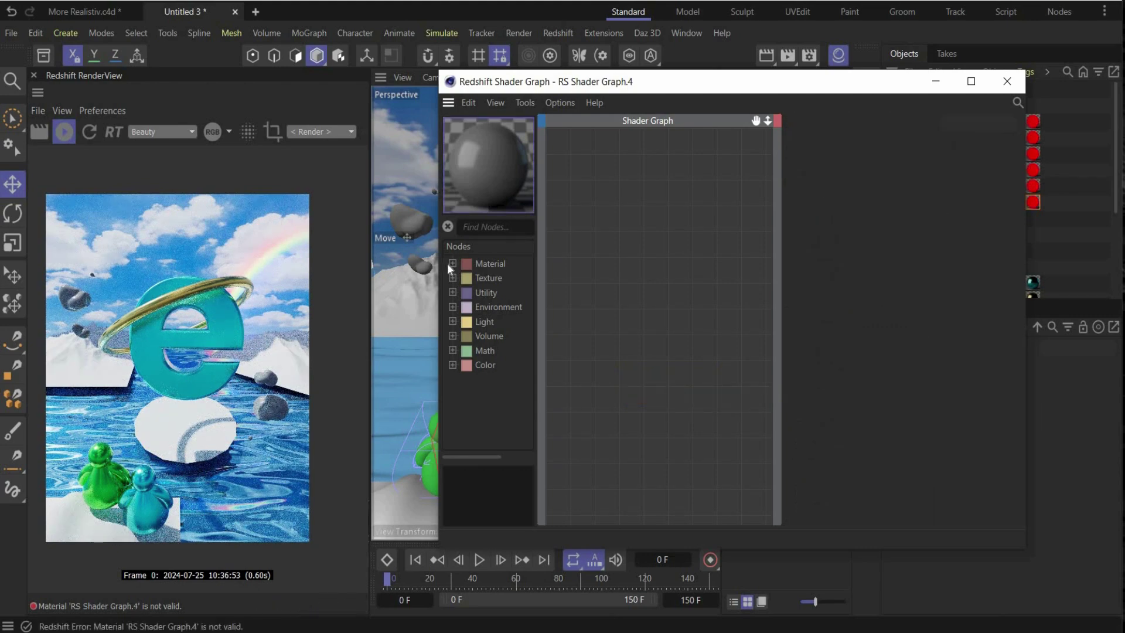
{"action": "left_click", "coordinate": [453, 263]}
{"action": "left_click_drag", "start_coordinate": [501, 336], "coordinate": [715, 359]}
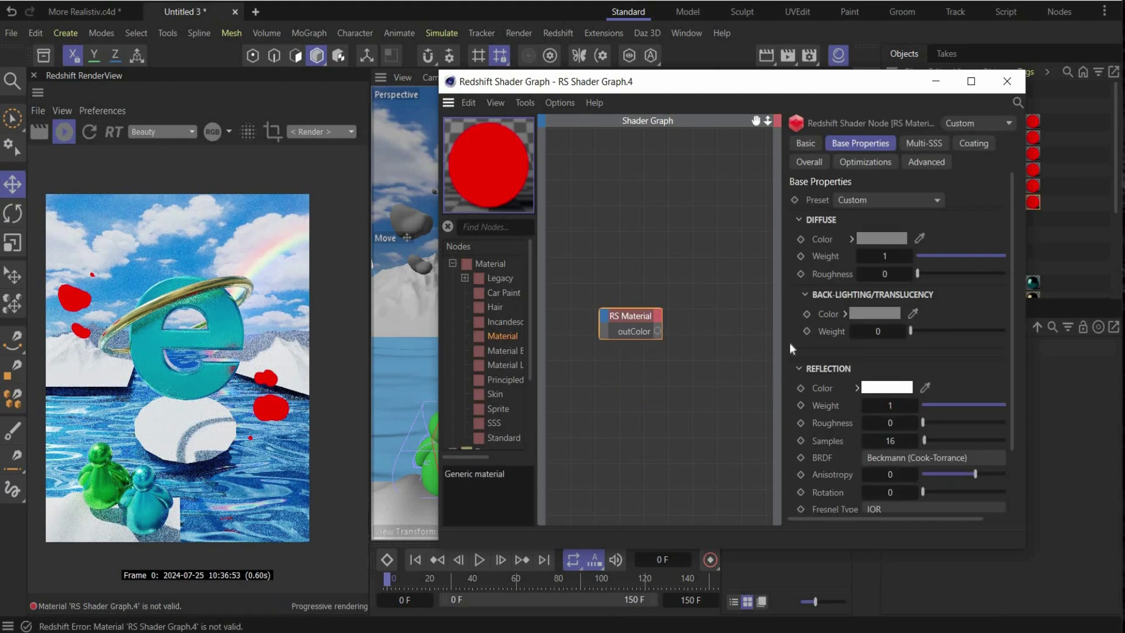
{"action": "left_click_drag", "start_coordinate": [784, 340], "coordinate": [855, 338]}
{"action": "left_click_drag", "start_coordinate": [823, 386], "coordinate": [707, 326]}
{"action": "left_click", "coordinate": [674, 313]}
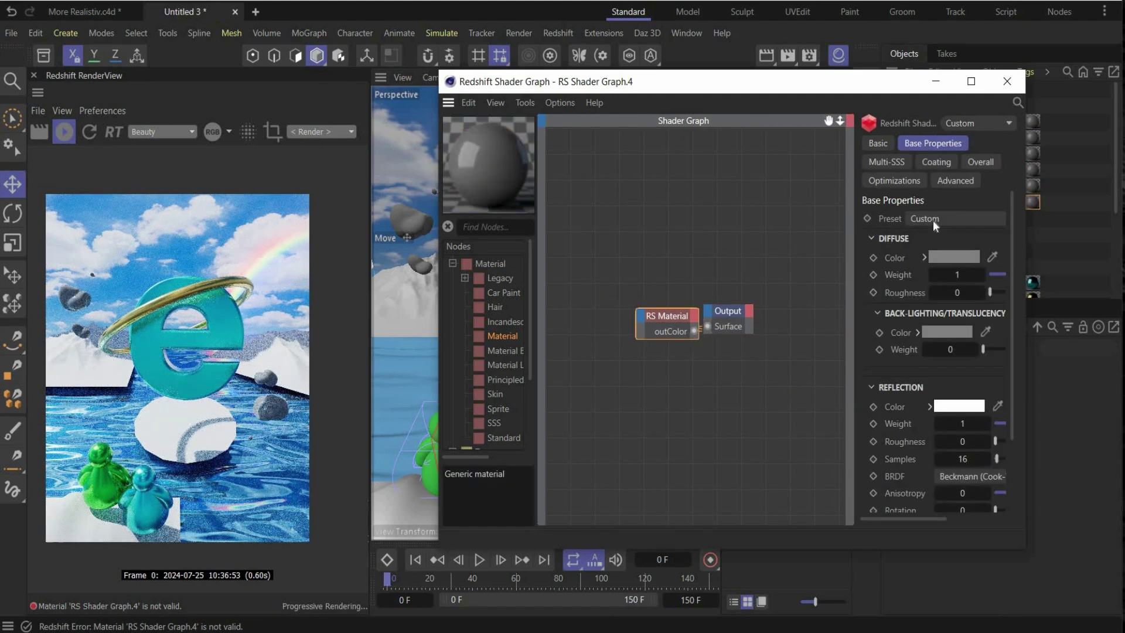
{"action": "left_click", "coordinate": [935, 219]}
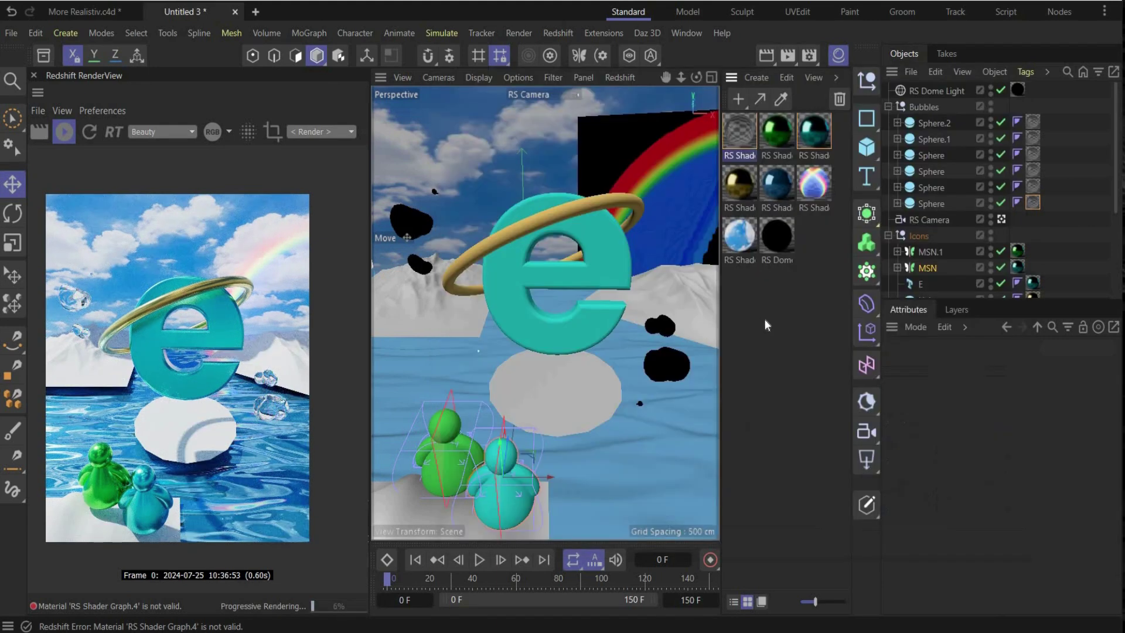
Create another standard Redshift material and assign it to the mountains, the middle island and the foreground land.
{"action": "double_click", "coordinate": [764, 319]}
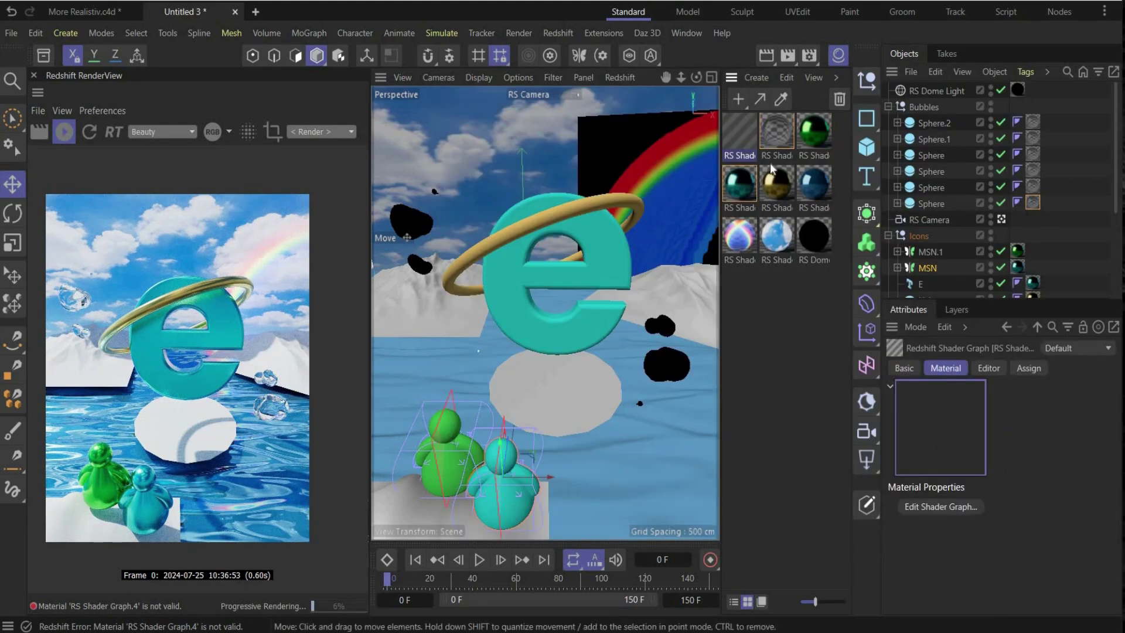
{"action": "left_click_drag", "start_coordinate": [738, 136], "coordinate": [431, 309]}
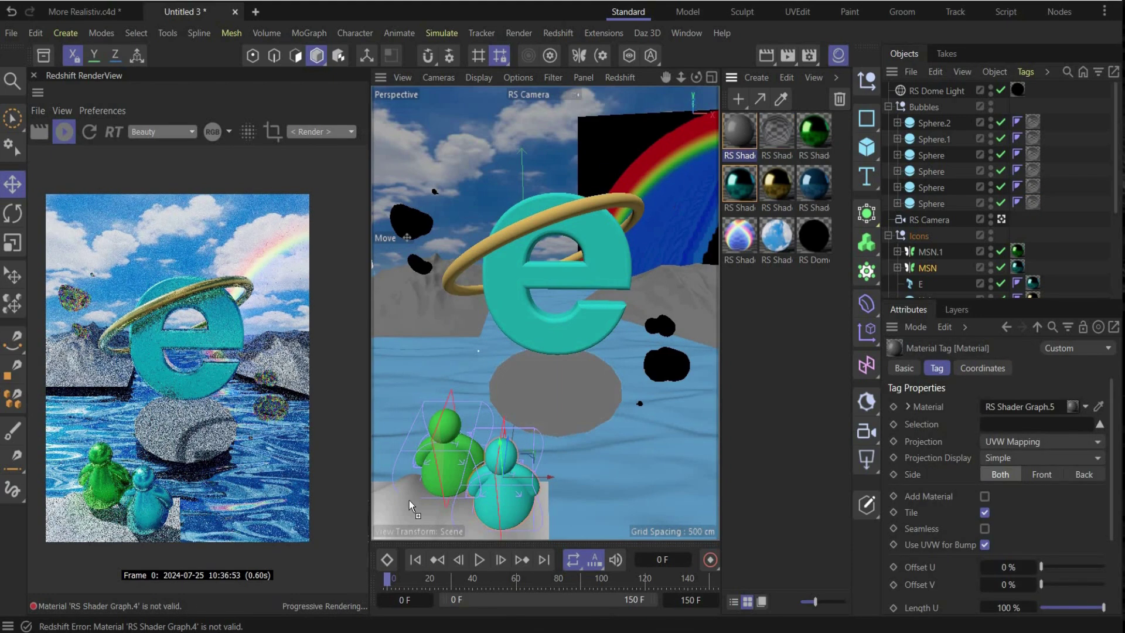
{"action": "left_click_drag", "start_coordinate": [398, 524], "coordinate": [399, 523]}
Set the base color of the landscape material to hex A4AB3B in its shader graph.
{"action": "double_click", "coordinate": [740, 132]}
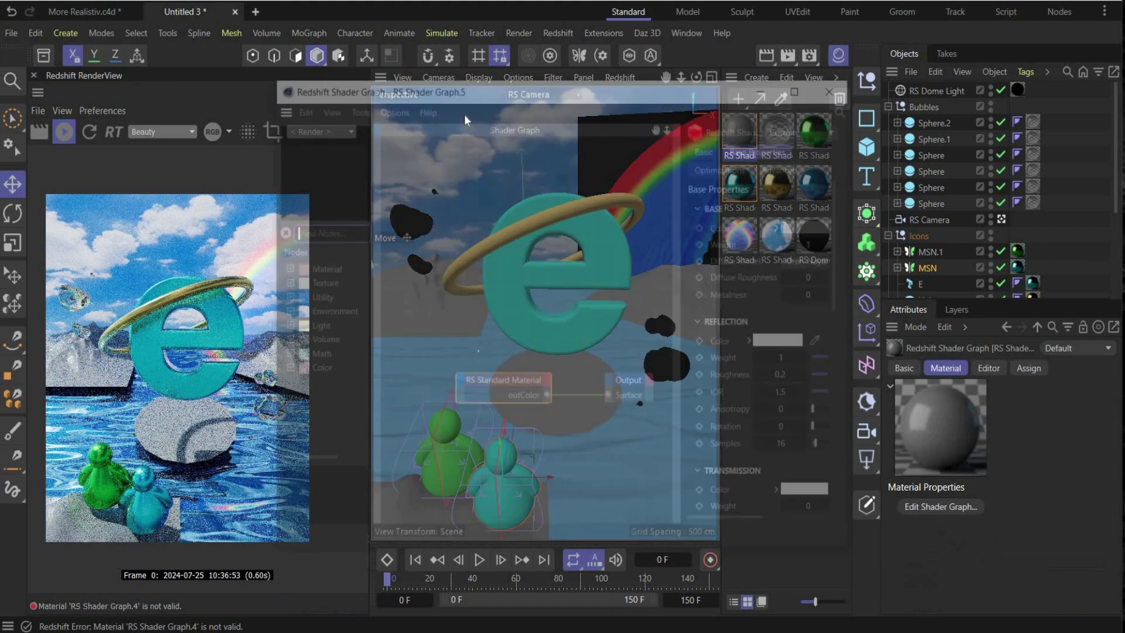
{"action": "left_click_drag", "start_coordinate": [598, 85], "coordinate": [655, 85]}
{"action": "left_click_drag", "start_coordinate": [544, 85], "coordinate": [596, 78]}
{"action": "left_click", "coordinate": [922, 218]}
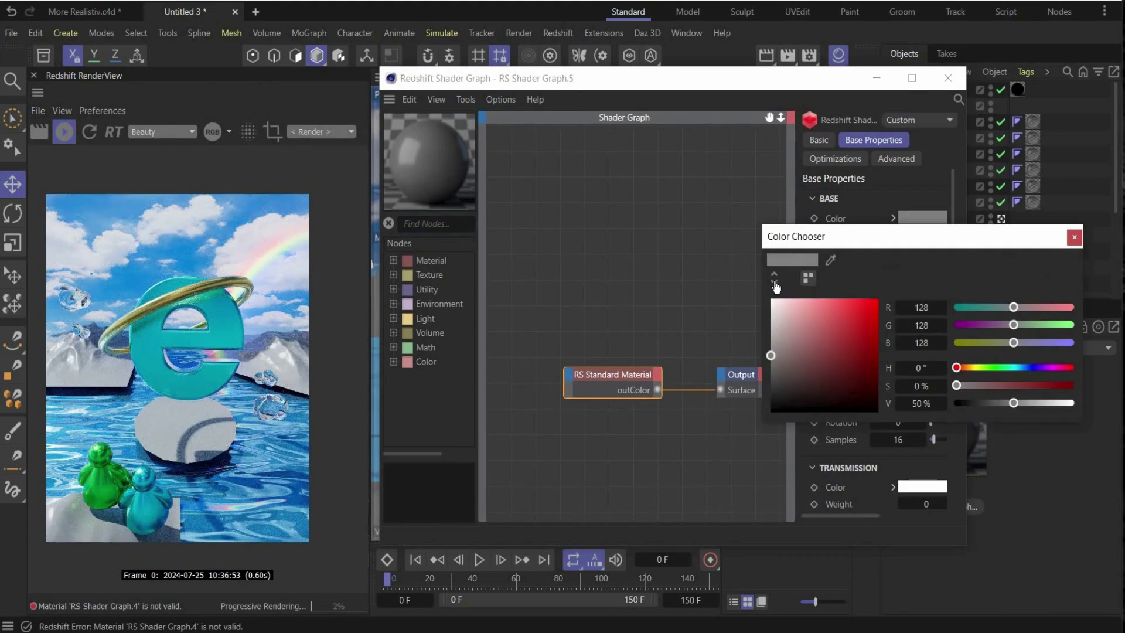
{"action": "left_click", "coordinate": [778, 283]}
{"action": "left_click", "coordinate": [776, 281]}
{"action": "left_click", "coordinate": [952, 278]}
{"action": "double_click", "coordinate": [798, 303]}
{"action": "type", "text": "A4AB3B"}
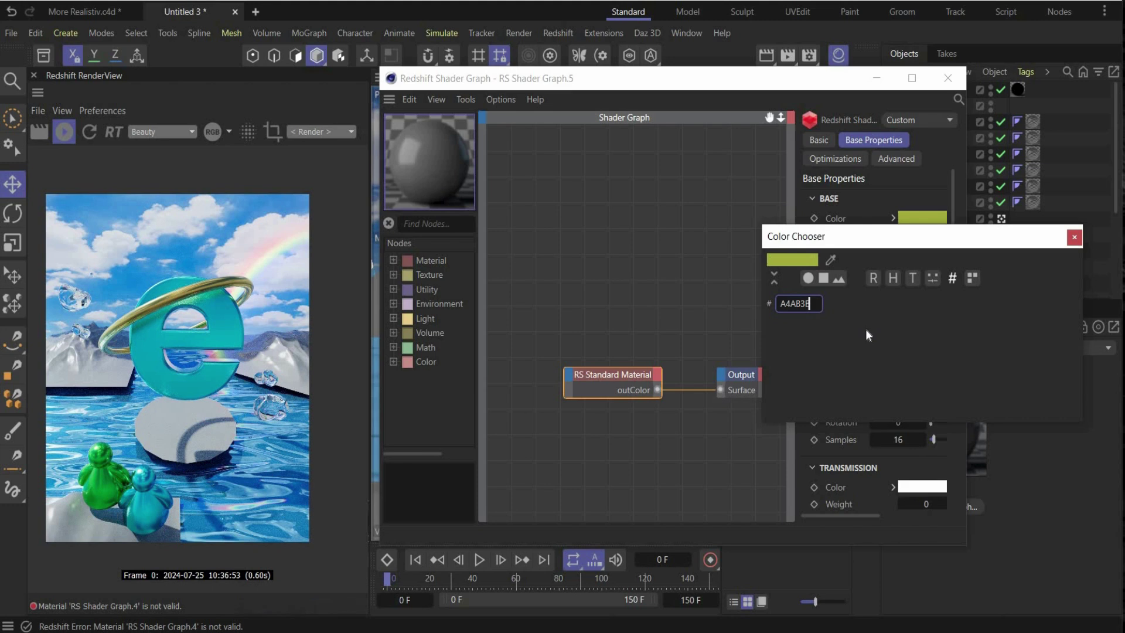